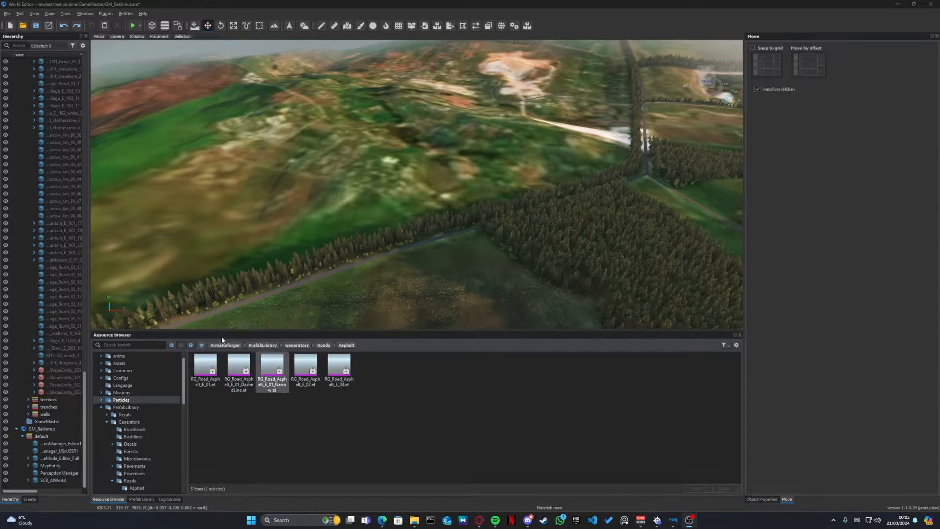
- Return the resource browser to the ArmaReforger root folder and collapse its folder tree
{"action": "left_click", "coordinate": [225, 346]}
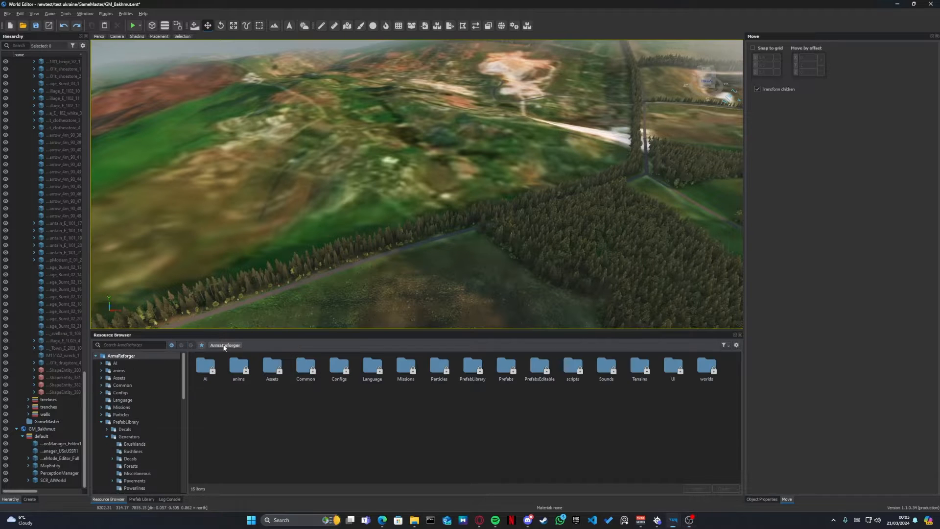
{"action": "left_click", "coordinate": [95, 355]}
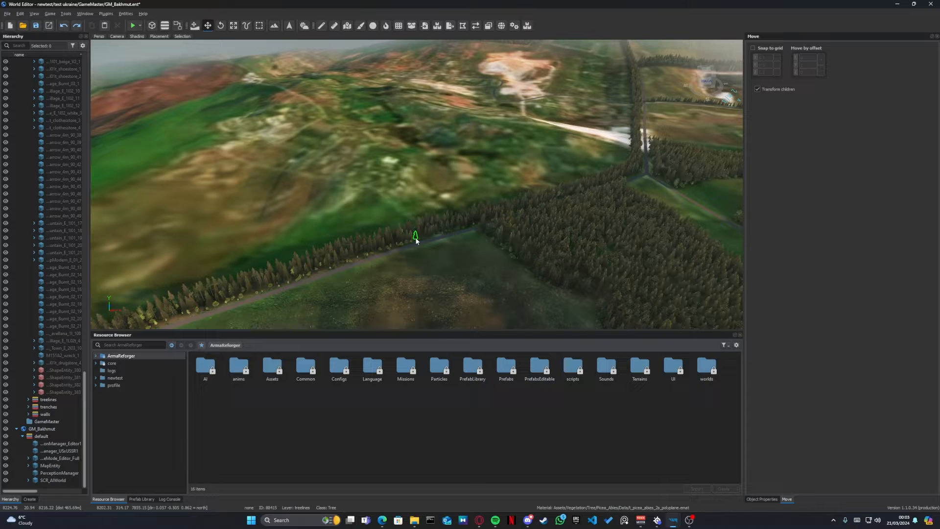
- Draw a new three-point spline with the Vector Tool, branching from the existing tree-lined road across the field
{"action": "key", "text": "w"}
{"action": "right_click_drag", "start_coordinate": [416, 241], "coordinate": [311, 259]}
{"action": "key", "text": "a"}
{"action": "key", "text": "w"}
{"action": "key", "text": "s"}
{"action": "key", "text": "d"}
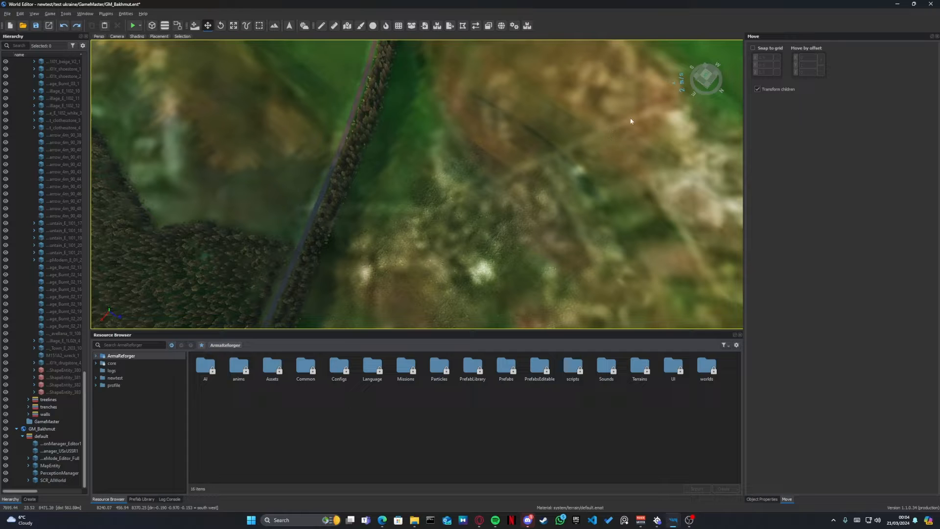
{"action": "right_click_drag", "start_coordinate": [554, 160], "coordinate": [566, 154]}
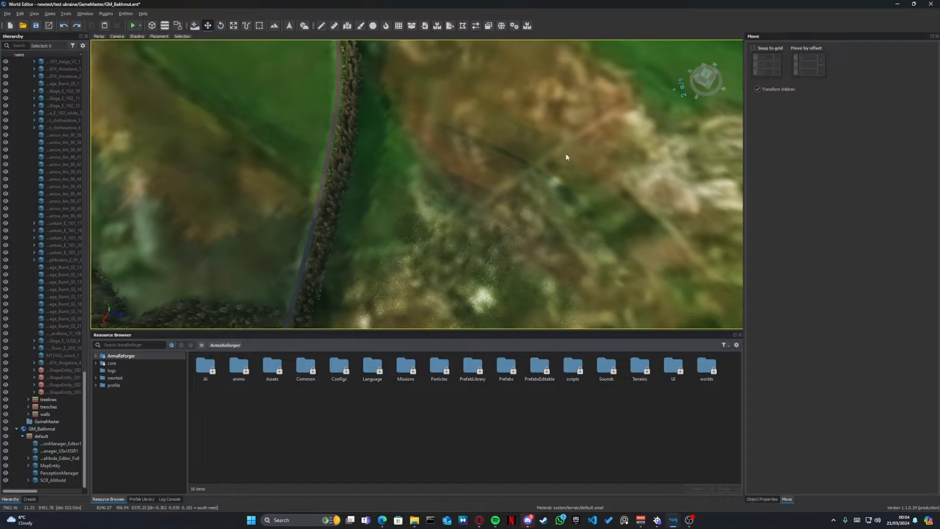
{"action": "key", "text": "v"}
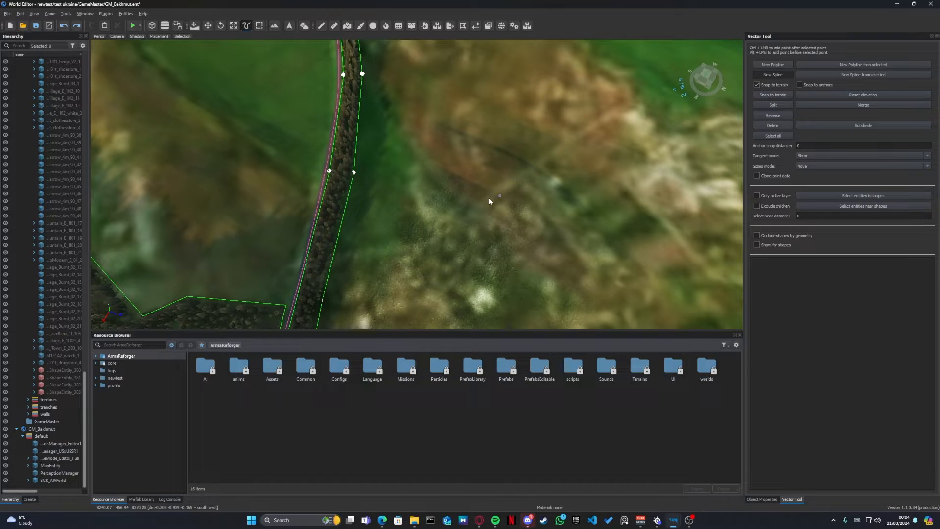
{"action": "left_click", "coordinate": [305, 261]}
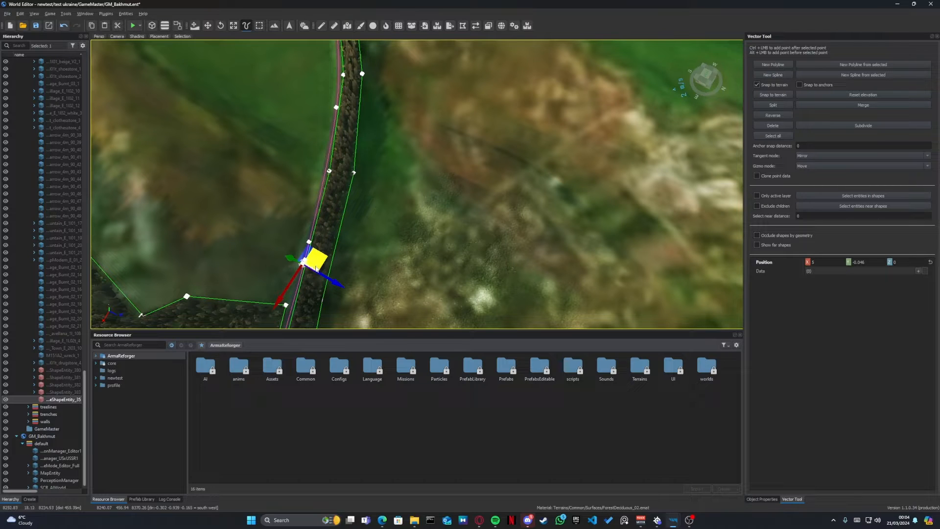
{"action": "left_click_drag", "start_coordinate": [317, 265], "coordinate": [431, 263]}
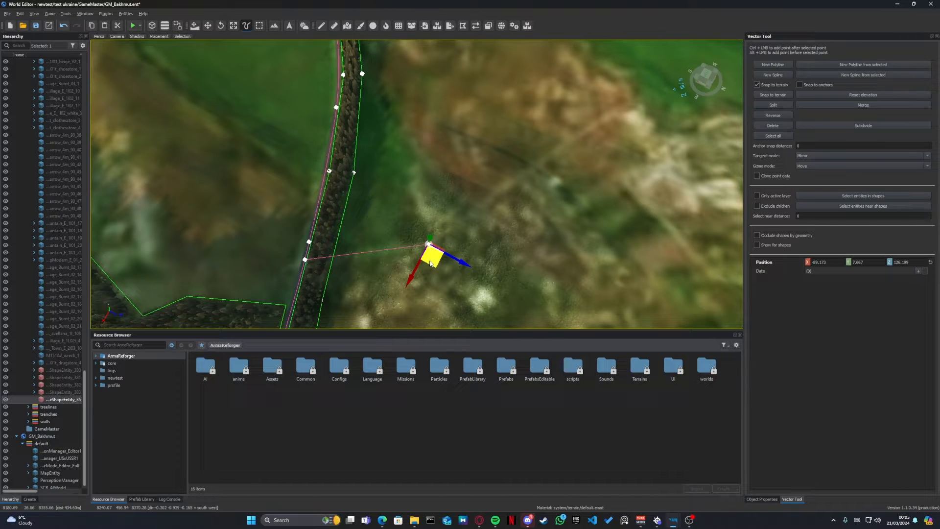
{"action": "left_click", "coordinate": [621, 112], "text": "ctrl"}
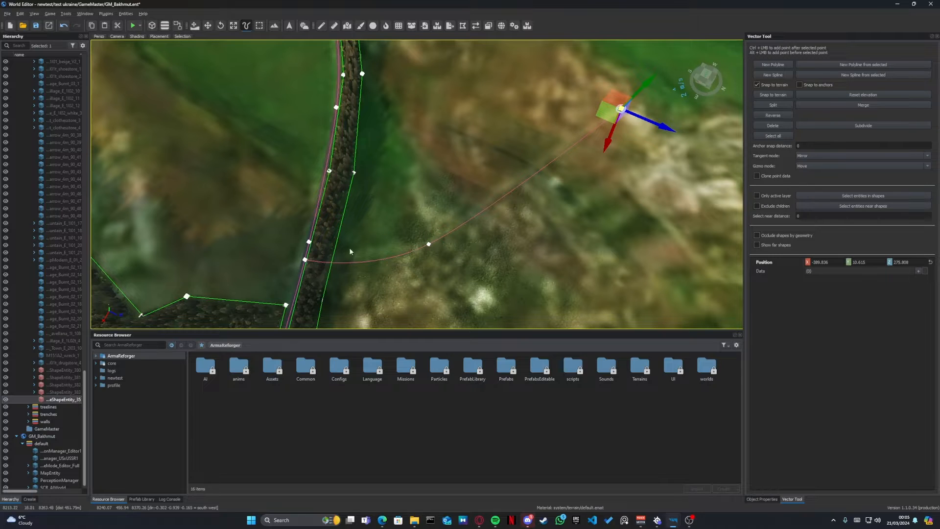
- Reposition the new spline's middle, start and end points so it meets the existing road and follows the track on the terrain
{"action": "left_click", "coordinate": [429, 244]}
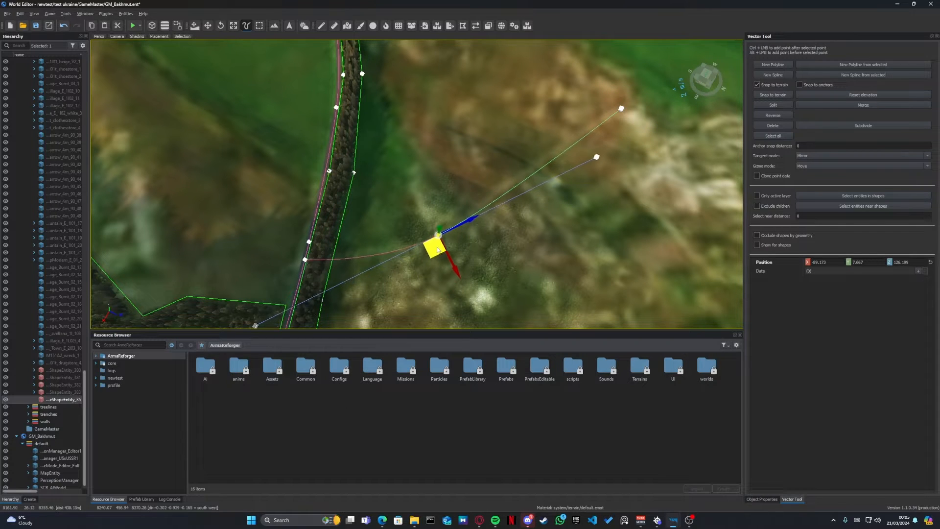
{"action": "left_click", "coordinate": [305, 260]}
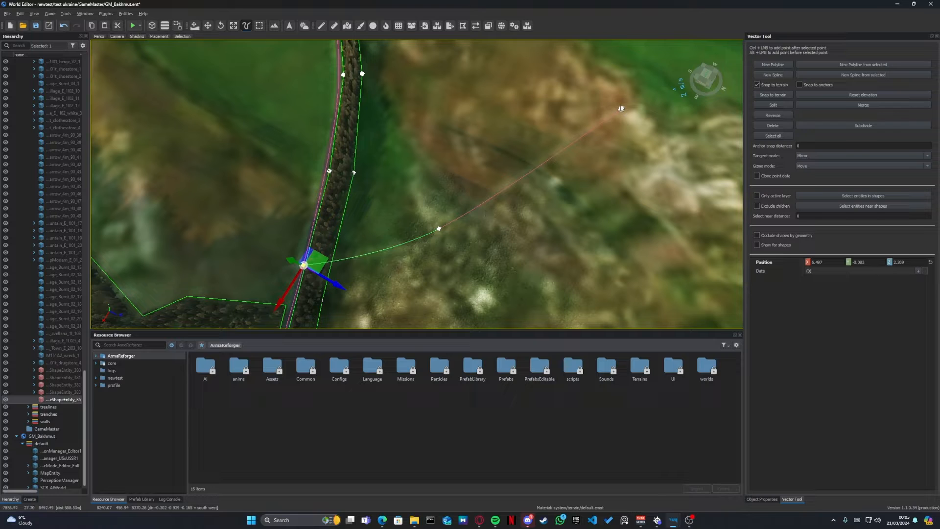
{"action": "left_click", "coordinate": [621, 108]}
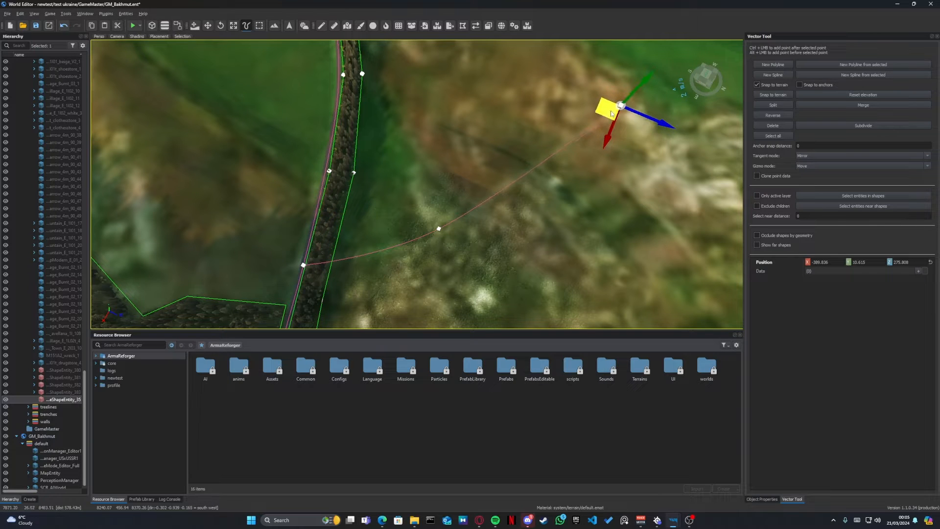
{"action": "left_click_drag", "start_coordinate": [612, 114], "coordinate": [611, 114]}
{"action": "key", "text": "w"}
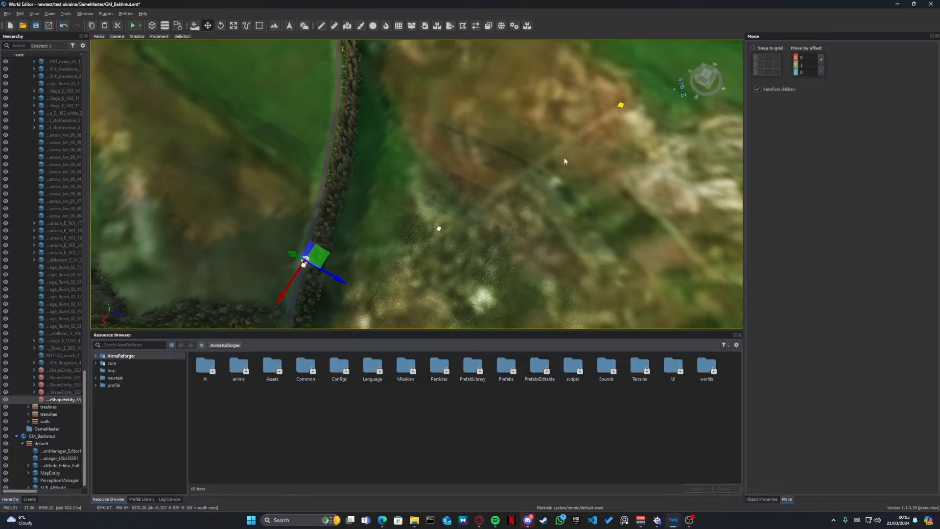
{"action": "key", "text": "t"}
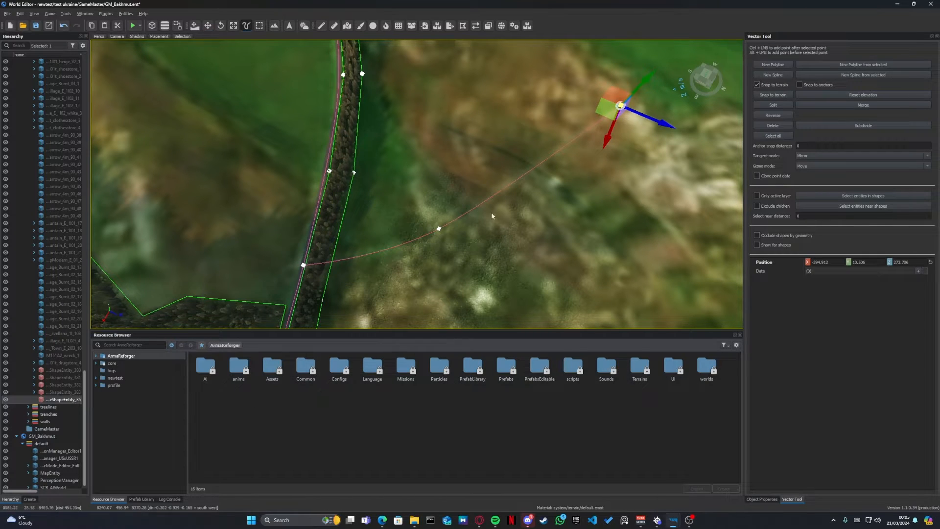
- Refine the spline's curve by shifting its middle point and shortening that point's tangent handles
{"action": "left_click", "coordinate": [440, 230]}
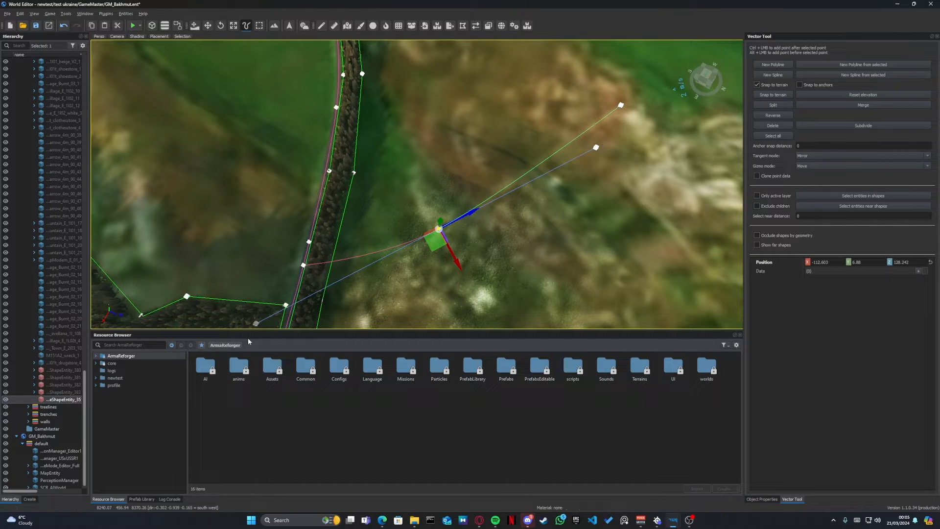
{"action": "left_click", "coordinate": [597, 148]}
{"action": "mouse_move", "coordinate": [600, 165]}
{"action": "left_mouse_down"}
{"action": "mouse_move", "coordinate": [485, 215]}
{"action": "mouse_move", "coordinate": [699, 124]}
{"action": "mouse_move", "coordinate": [548, 199]}
{"action": "mouse_move", "coordinate": [596, 176]}
{"action": "left_mouse_up"}
{"action": "left_click", "coordinate": [439, 228]}
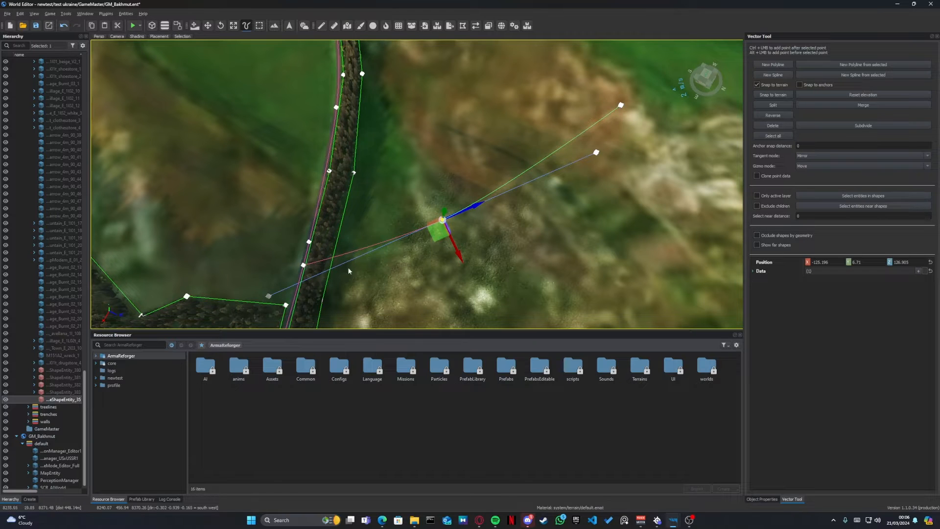
{"action": "left_click_drag", "start_coordinate": [440, 237], "coordinate": [441, 239]}
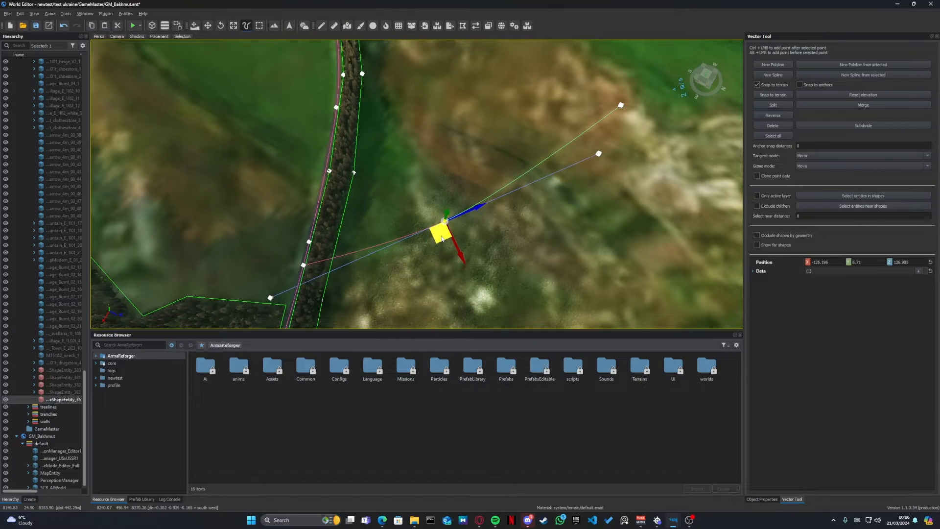
{"action": "left_click", "coordinate": [599, 154]}
{"action": "left_click_drag", "start_coordinate": [603, 160], "coordinate": [515, 208]}
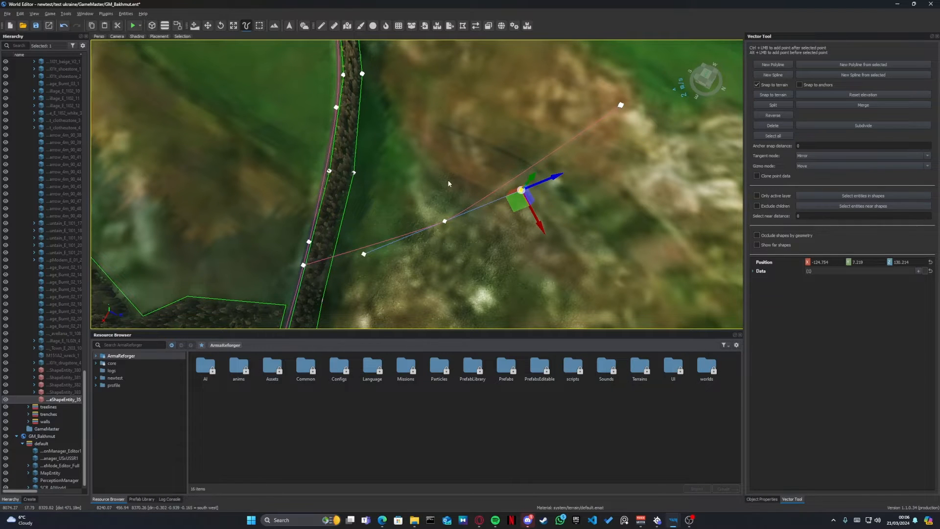
- Open the Asphalt road generators folder under PrefabLibrary, Generators, Roads
{"action": "mouse_move", "coordinate": [448, 183]}
{"action": "right_mouse_down"}
{"action": "mouse_move", "coordinate": [566, 190]}
{"action": "mouse_move", "coordinate": [453, 181]}
{"action": "right_mouse_up"}
{"action": "key", "text": "d"}
{"action": "right_click_drag", "start_coordinate": [636, 136], "coordinate": [607, 136]}
{"action": "key", "text": "w"}
{"action": "key", "text": "a"}
{"action": "right_click_drag", "start_coordinate": [512, 164], "coordinate": [540, 165]}
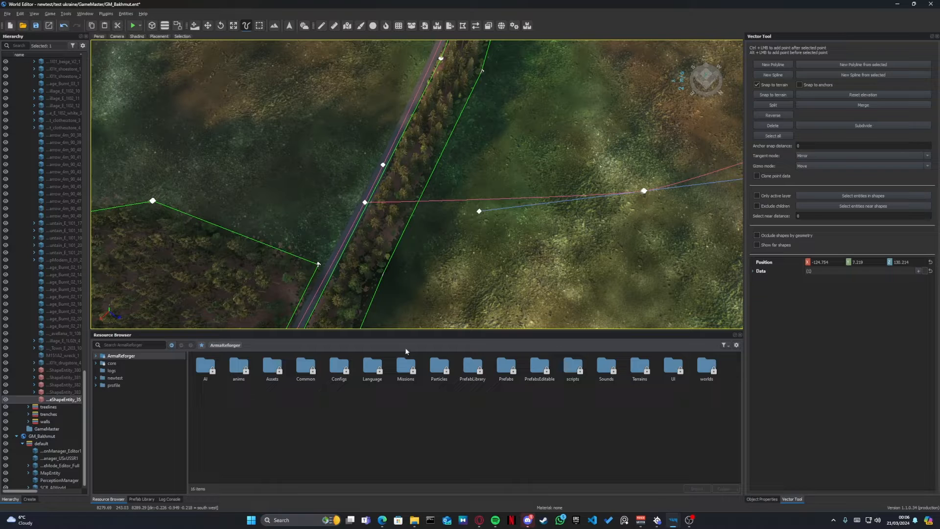
{"action": "double_click", "coordinate": [473, 368]}
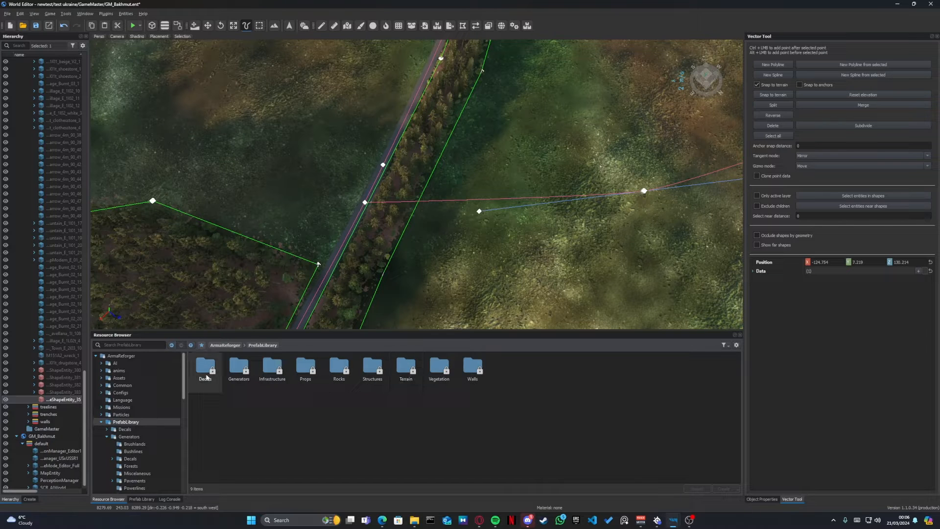
{"action": "double_click", "coordinate": [237, 371]}
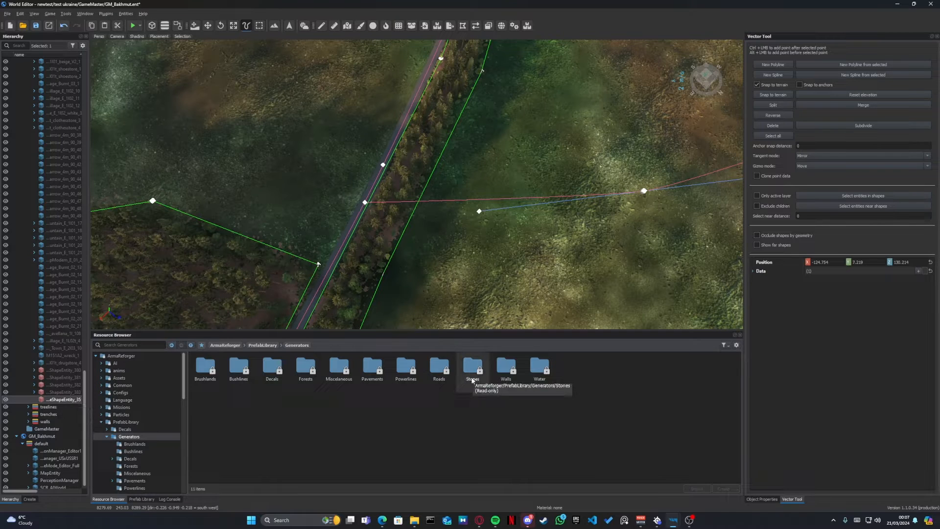
{"action": "double_click", "coordinate": [442, 375]}
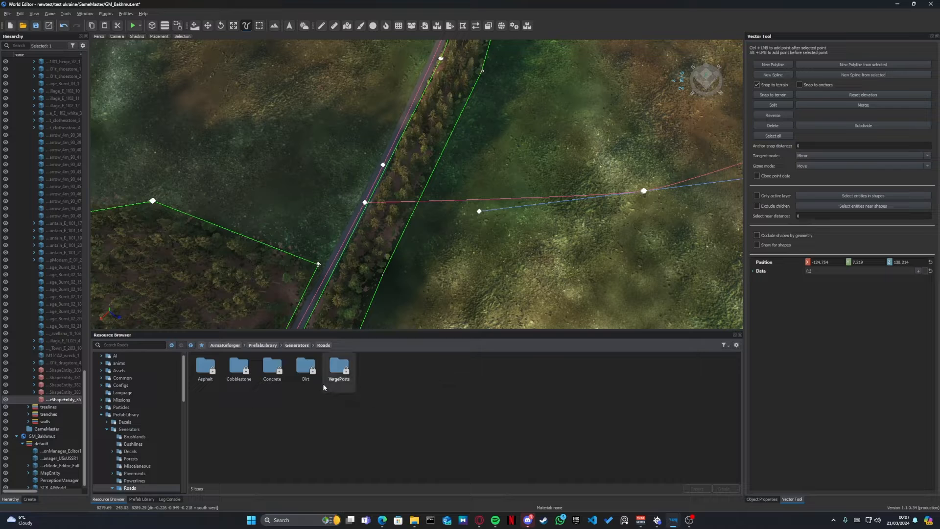
{"action": "double_click", "coordinate": [204, 377]}
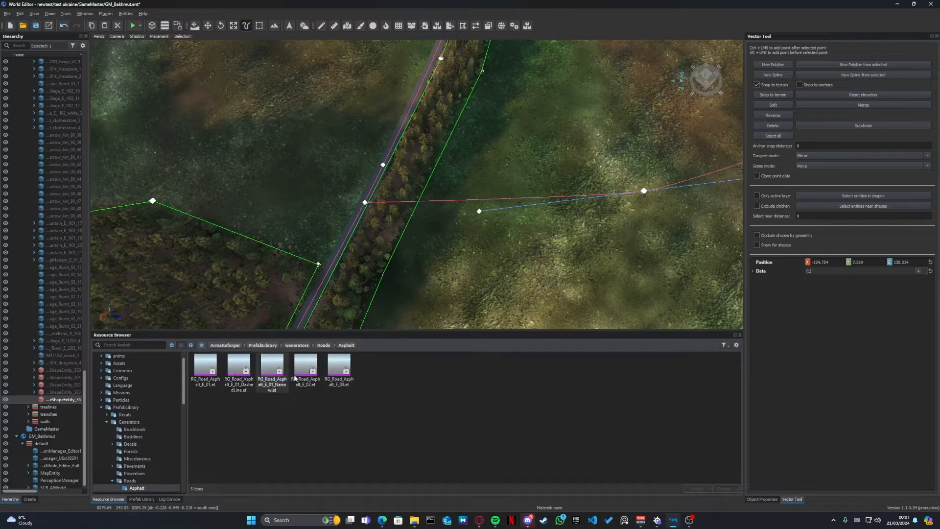
- Reopen the Asphalt folder from Generators and attach the RG_Road_Asphalt_E_01_Narrow.et prefab to the new spline entity
{"action": "left_click", "coordinate": [298, 345]}
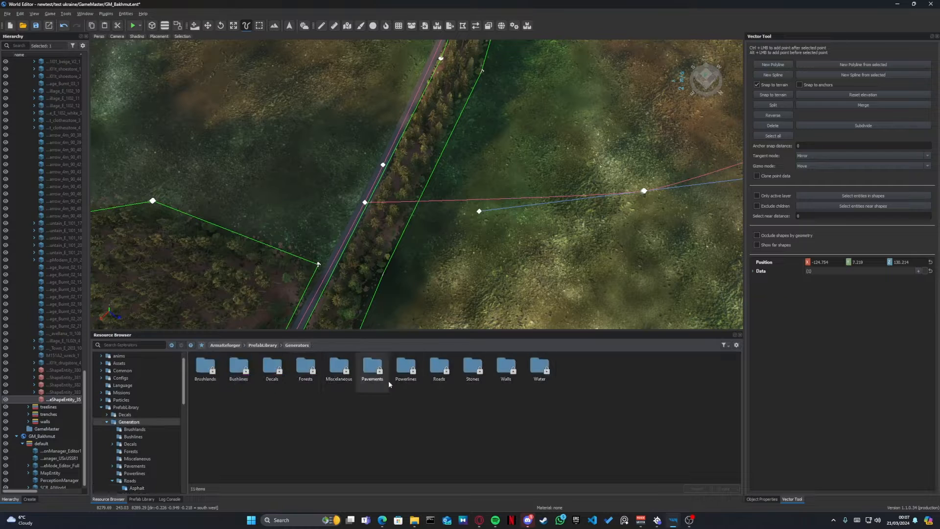
{"action": "double_click", "coordinate": [437, 373]}
{"action": "left_click", "coordinate": [204, 370]}
{"action": "double_click", "coordinate": [203, 369]}
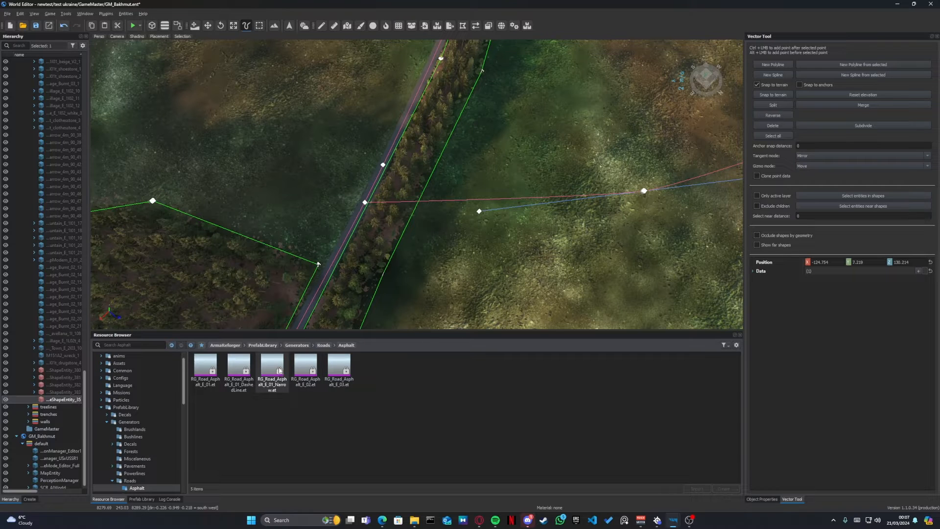
{"action": "left_click_drag", "start_coordinate": [279, 371], "coordinate": [64, 402]}
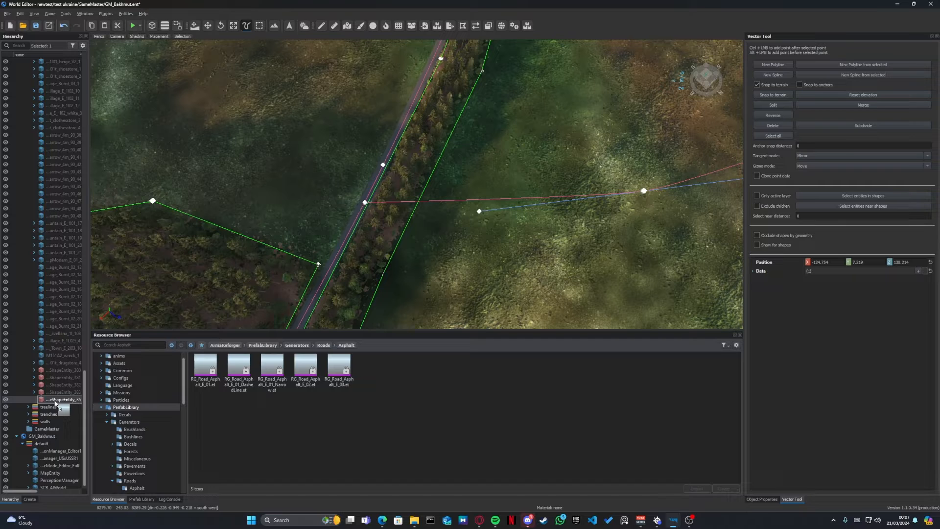
{"action": "left_click_drag", "start_coordinate": [55, 404], "coordinate": [55, 404]}
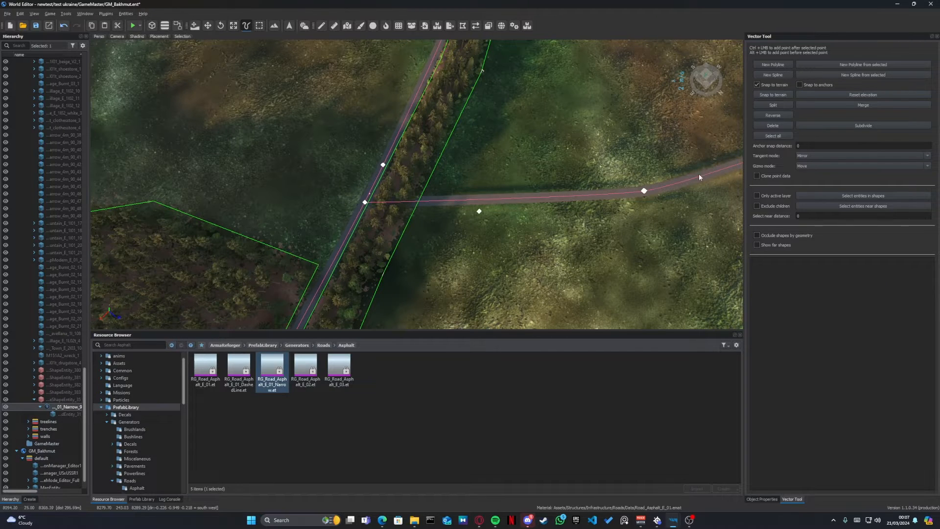
- Examine the generated road along its length and at the junction with the existing road in the treeline
{"action": "right_click_drag", "start_coordinate": [660, 185], "coordinate": [700, 152]}
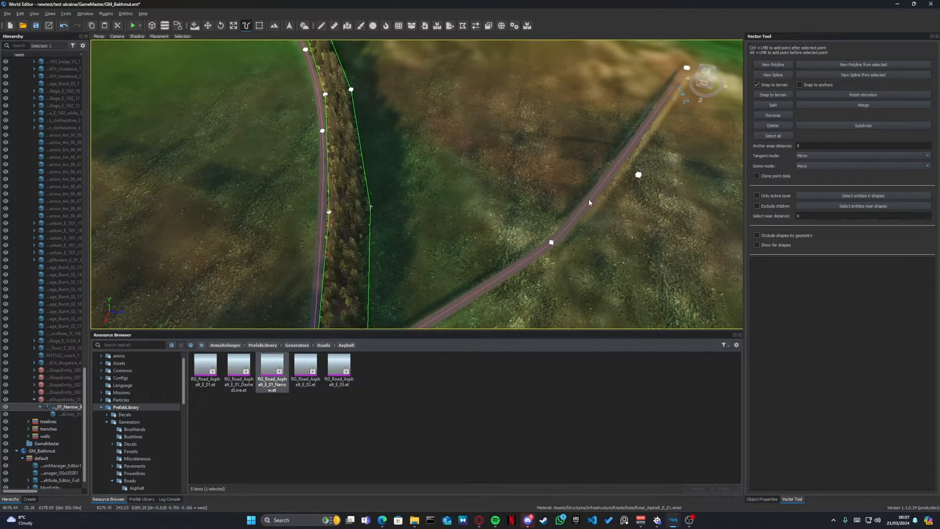
{"action": "right_click_drag", "start_coordinate": [588, 199], "coordinate": [338, 191]}
{"action": "key", "text": "w"}
{"action": "key", "text": "w"}
{"action": "key", "text": "w"}
{"action": "key", "text": "w"}
{"action": "key", "text": "s"}
{"action": "key", "text": "s"}
{"action": "key", "text": "d"}
{"action": "right_click_drag", "start_coordinate": [548, 253], "coordinate": [515, 247]}
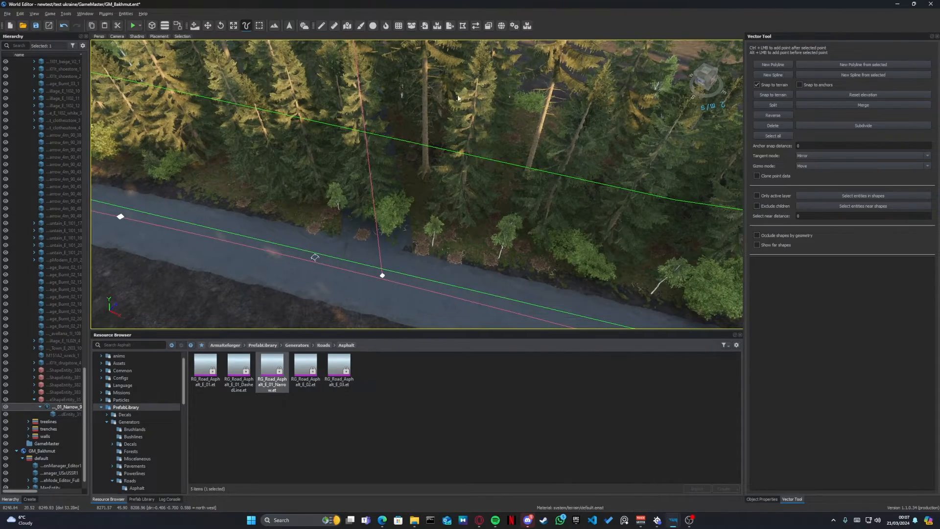
{"action": "right_click_drag", "start_coordinate": [324, 234], "coordinate": [470, 297]}
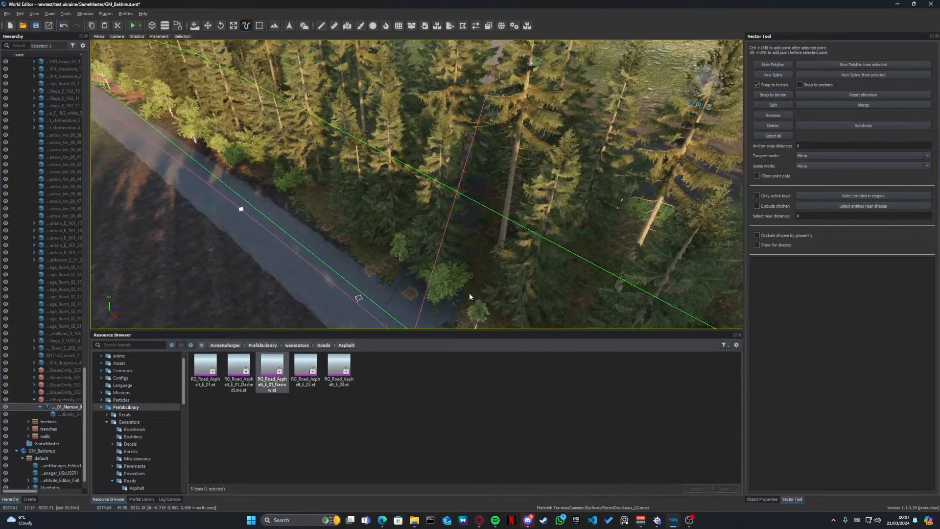
{"action": "key", "text": "w"}
{"action": "right_click_drag", "start_coordinate": [435, 167], "coordinate": [300, 172]}
{"action": "key", "text": "d"}
{"action": "key", "text": "s"}
{"action": "key", "text": "s"}
{"action": "key", "text": "e"}
{"action": "key", "text": "q"}
{"action": "key", "text": "d"}
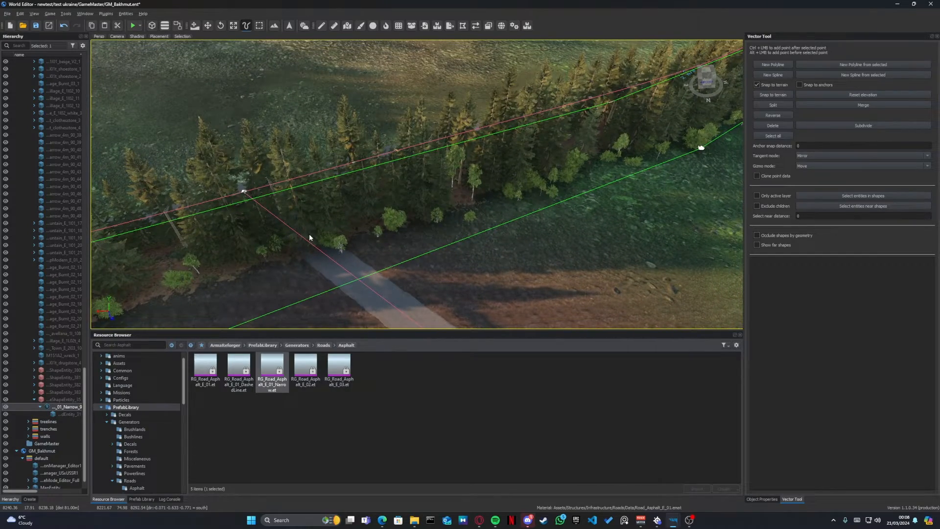
- Inspect how the new road's edges meet the terrain across the ploughed field
{"action": "key", "text": "w"}
{"action": "right_click_drag", "start_coordinate": [261, 220], "coordinate": [636, 219]}
{"action": "key", "text": "w"}
{"action": "right_click_drag", "start_coordinate": [532, 210], "coordinate": [486, 212]}
{"action": "key", "text": "s"}
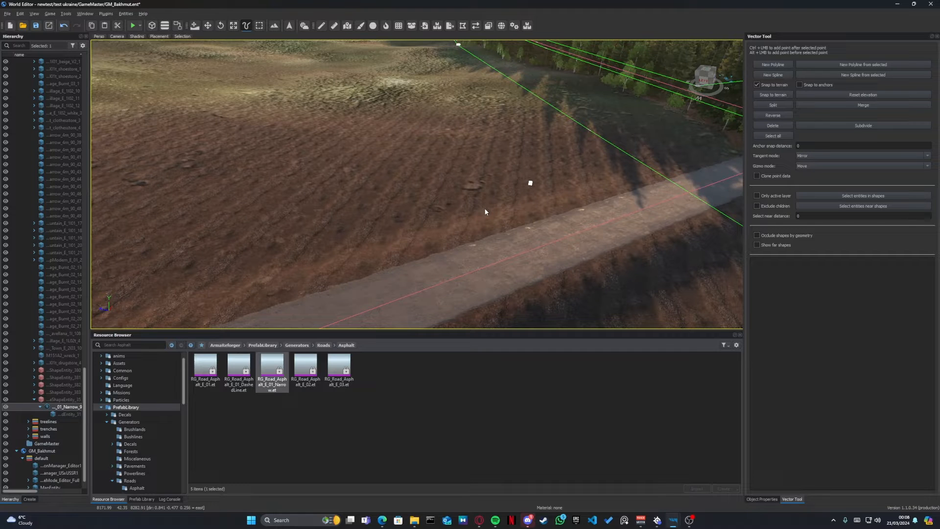
{"action": "key", "text": "d"}
{"action": "right_click_drag", "start_coordinate": [531, 229], "coordinate": [546, 184]}
{"action": "key", "text": "a"}
{"action": "key", "text": "a"}
{"action": "key", "text": "a"}
{"action": "right_click_drag", "start_coordinate": [410, 145], "coordinate": [433, 157]}
{"action": "key", "text": "a"}
{"action": "key", "text": "a"}
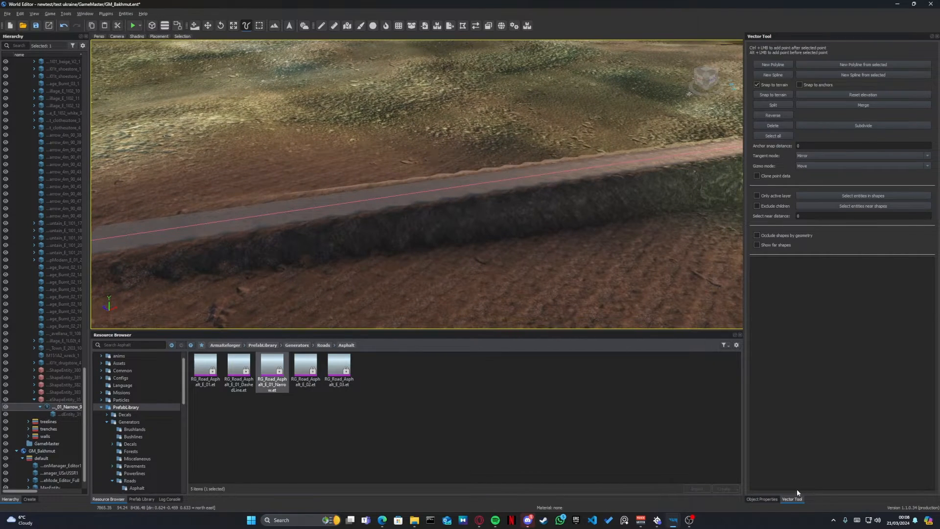
- Open the road generator's object properties and turn off Adjust Height Map
{"action": "left_click", "coordinate": [762, 500]}
{"action": "key", "text": "a"}
{"action": "right_click_drag", "start_coordinate": [652, 265], "coordinate": [674, 264]}
{"action": "key", "text": "w"}
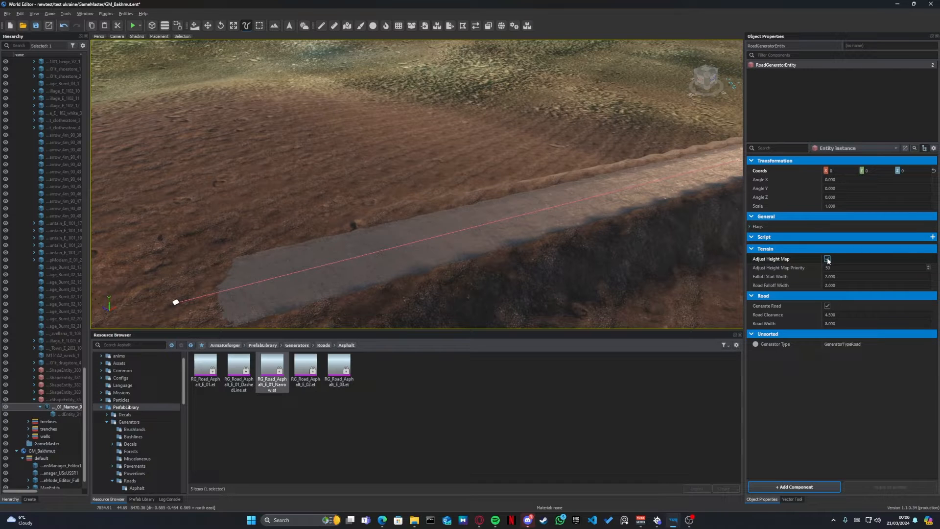
{"action": "right_click_drag", "start_coordinate": [596, 219], "coordinate": [693, 186]}
{"action": "key", "text": "w"}
{"action": "key", "text": "w"}
{"action": "right_click_drag", "start_coordinate": [441, 274], "coordinate": [147, 248]}
{"action": "key", "text": "w"}
{"action": "key", "text": "w"}
{"action": "right_click_drag", "start_coordinate": [543, 216], "coordinate": [488, 217]}
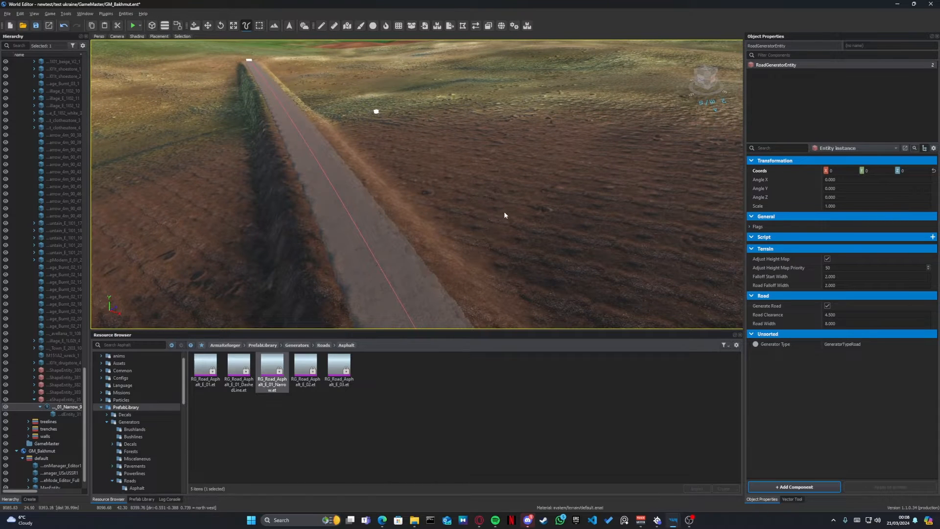
{"action": "left_click", "coordinate": [827, 259]}
{"action": "right_click_drag", "start_coordinate": [417, 184], "coordinate": [641, 205]}
{"action": "right_click_drag", "start_coordinate": [526, 195], "coordinate": [343, 204]}
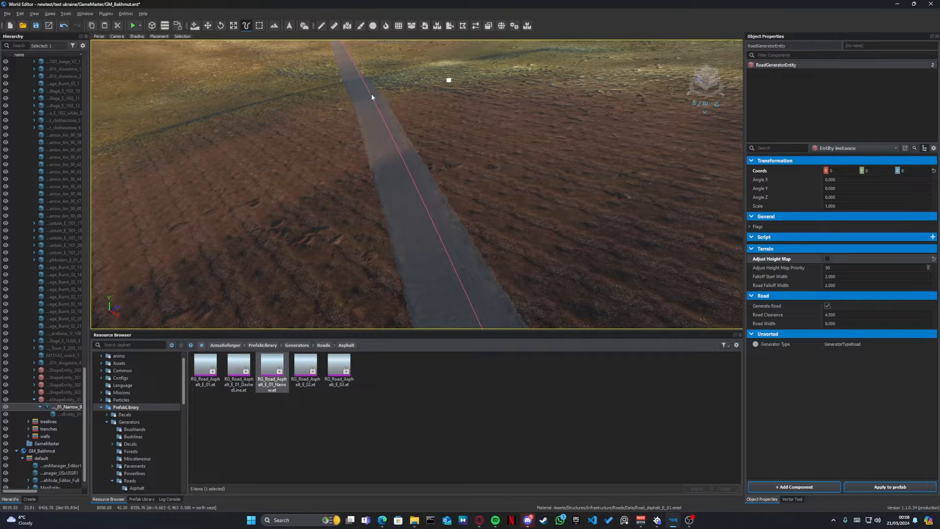
- Turn Adjust Height Map back on for the road generator and set its Falloff Start Width to 6.9
{"action": "mouse_move", "coordinate": [371, 97]}
{"action": "right_mouse_down"}
{"action": "mouse_move", "coordinate": [416, 147]}
{"action": "mouse_move", "coordinate": [416, 85]}
{"action": "mouse_move", "coordinate": [381, 106]}
{"action": "right_mouse_up"}
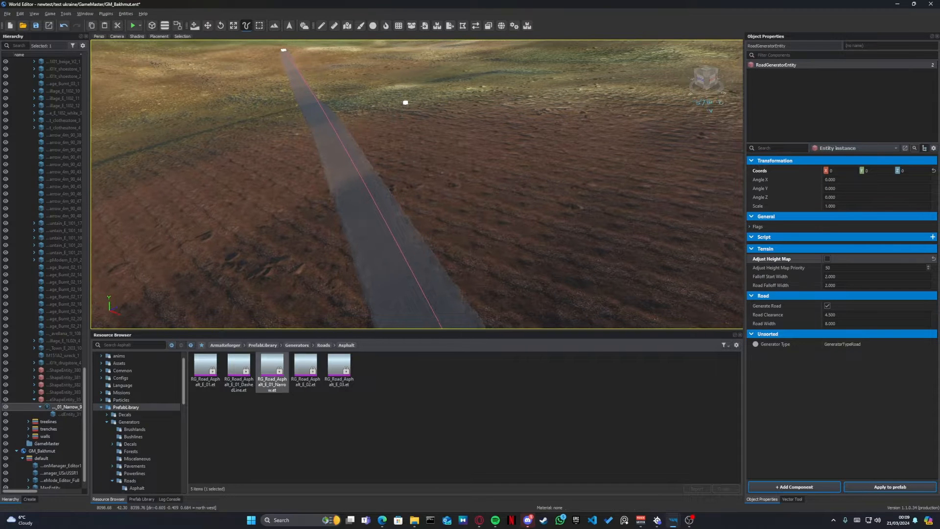
{"action": "right_click_drag", "start_coordinate": [355, 174], "coordinate": [409, 182]}
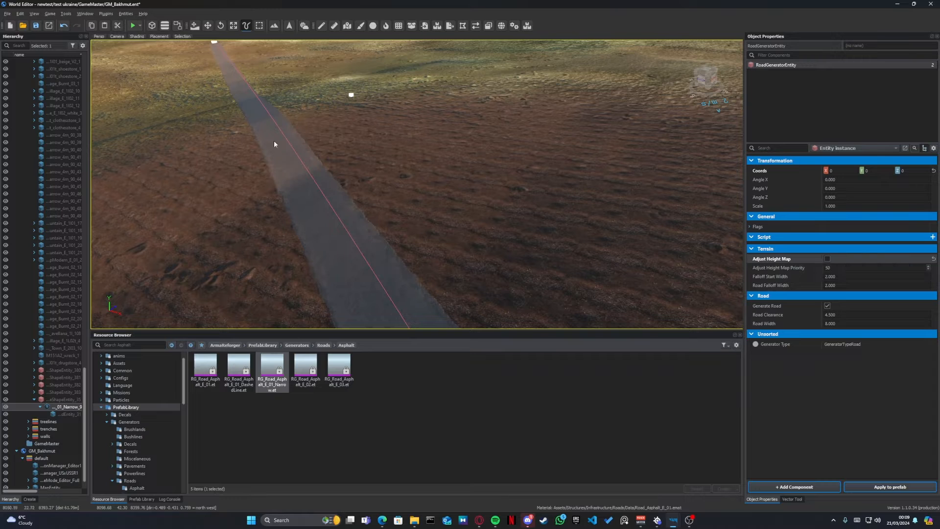
{"action": "left_click", "coordinate": [828, 258]}
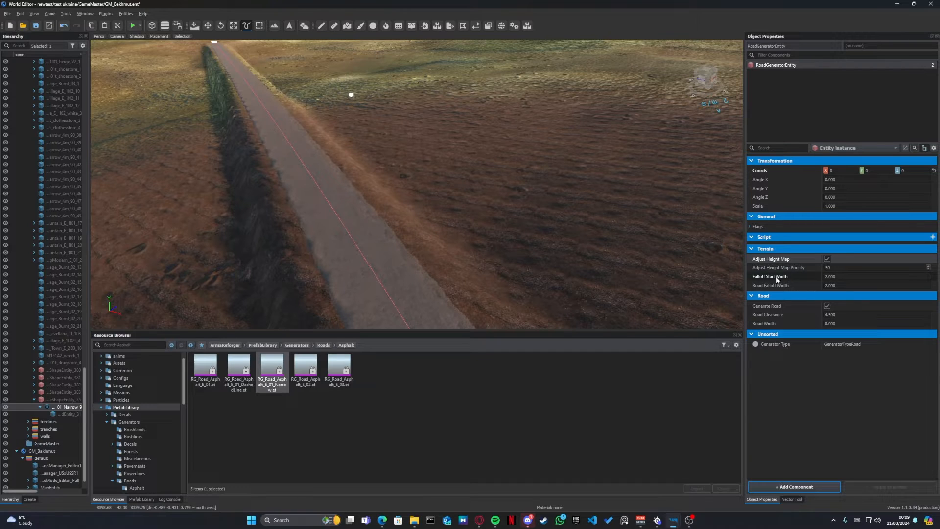
{"action": "left_click_drag", "start_coordinate": [838, 277], "coordinate": [851, 278]}
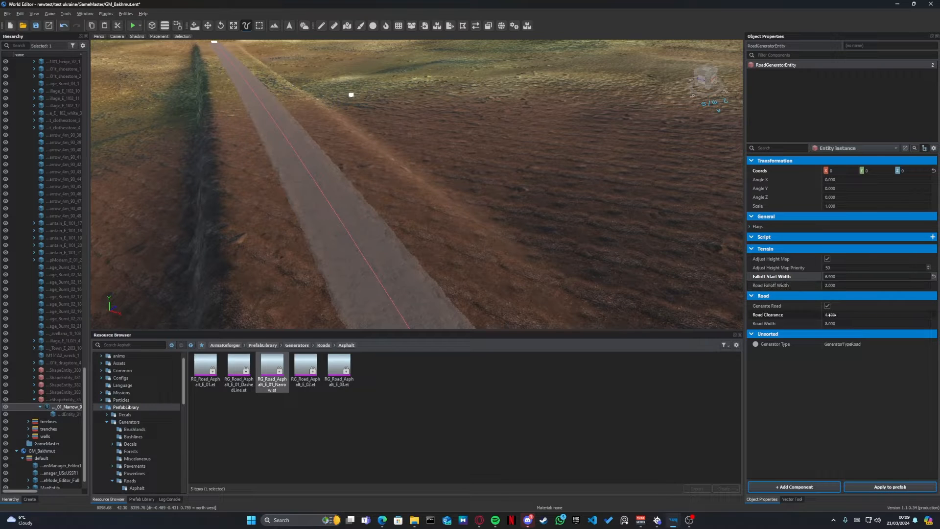
- Try a Road Clearance of 6.2 and a Road Width of 18.7 on the road generator
{"action": "left_click_drag", "start_coordinate": [830, 315], "coordinate": [836, 314]}
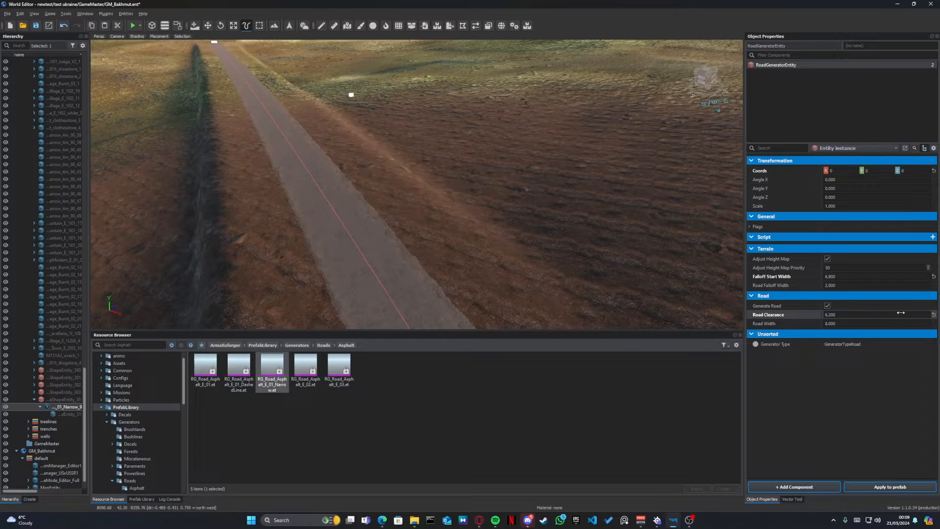
{"action": "left_click_drag", "start_coordinate": [876, 323], "coordinate": [915, 320]}
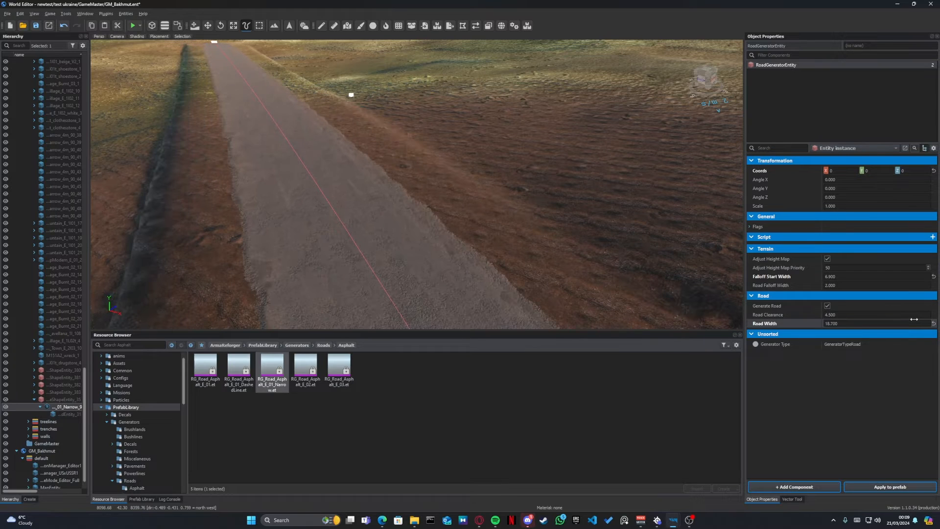
{"action": "left_click", "coordinate": [935, 324]}
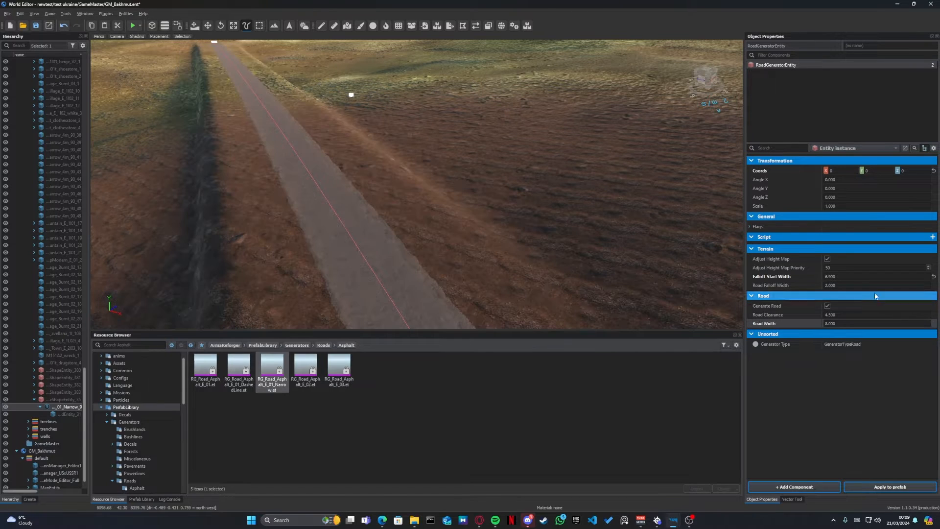
- Set the road generator's Road Falloff Width to 38.5
{"action": "left_click_drag", "start_coordinate": [853, 287], "coordinate": [885, 285]}
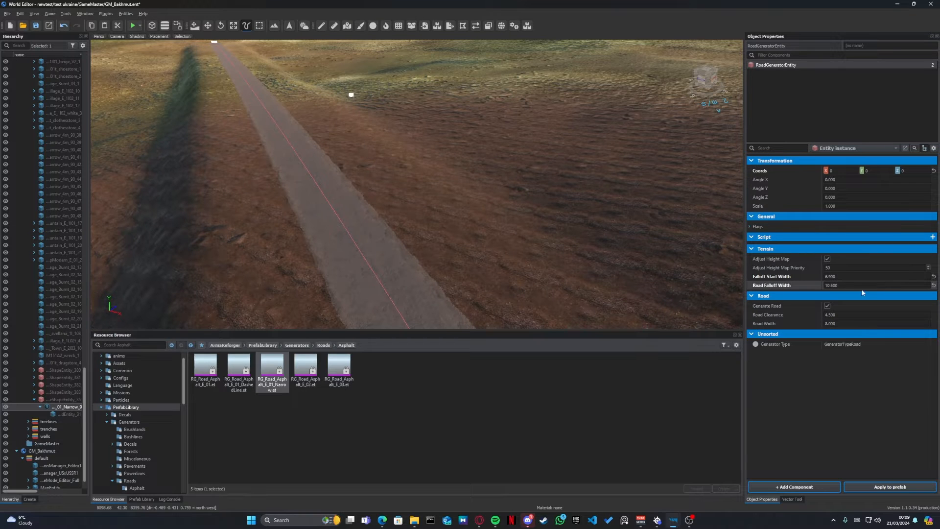
{"action": "right_click_drag", "start_coordinate": [574, 229], "coordinate": [416, 239]}
{"action": "left_click_drag", "start_coordinate": [844, 286], "coordinate": [7, 274]}
- Examine how the road's widened falloff blends into the surrounding field along its length
{"action": "right_click_drag", "start_coordinate": [391, 211], "coordinate": [547, 190]}
{"action": "key", "text": "w"}
{"action": "right_click_drag", "start_coordinate": [474, 165], "coordinate": [406, 169]}
{"action": "key", "text": "s"}
{"action": "key", "text": "a"}
{"action": "right_click_drag", "start_coordinate": [417, 185], "coordinate": [386, 225]}
{"action": "key", "text": "s"}
{"action": "key", "text": "q"}
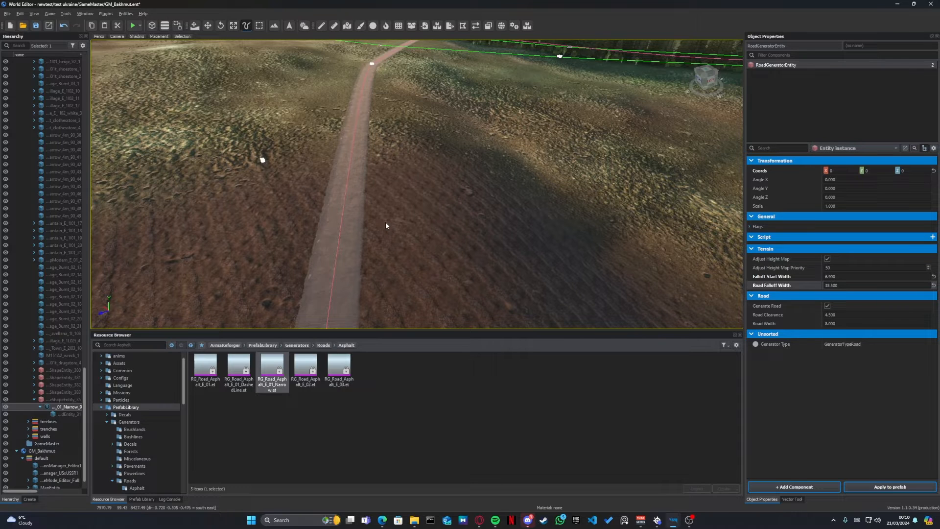
- Switch to the terrain tool's Flatten brush and position it over the ploughed field beside the road
{"action": "key", "text": "t"}
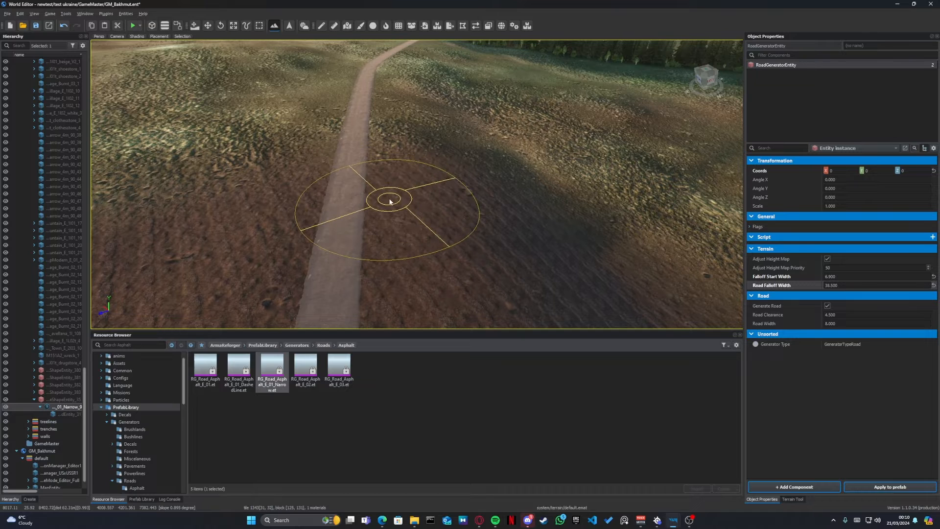
{"action": "left_click", "coordinate": [794, 499]}
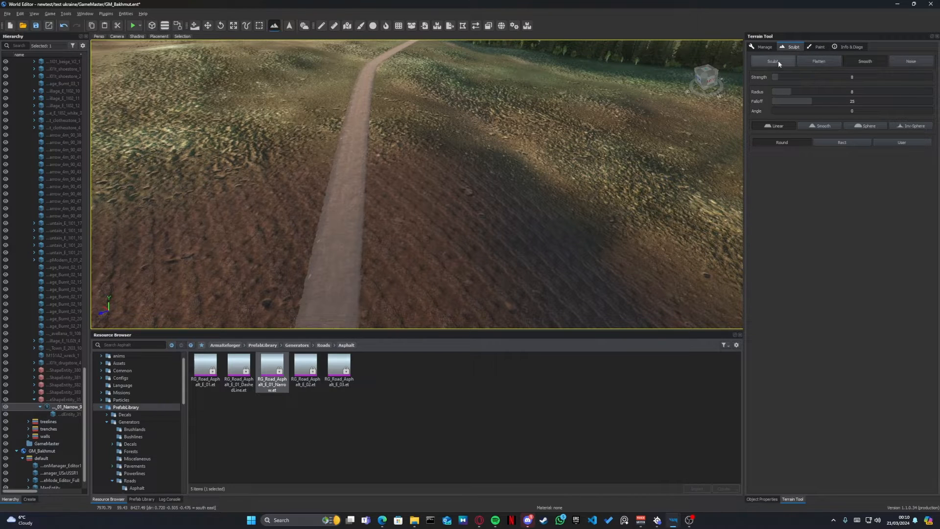
{"action": "left_click", "coordinate": [817, 61]}
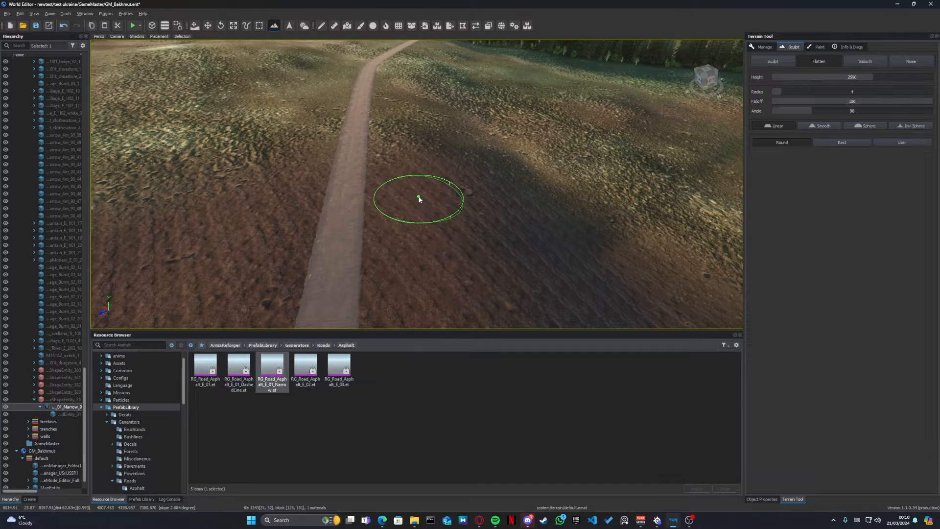
{"action": "key", "text": "w"}
{"action": "key", "text": "w"}
{"action": "mouse_move", "coordinate": [419, 199]}
{"action": "right_mouse_down"}
{"action": "mouse_move", "coordinate": [426, 204]}
{"action": "mouse_move", "coordinate": [418, 197]}
{"action": "right_mouse_up"}
{"action": "key", "text": "t"}
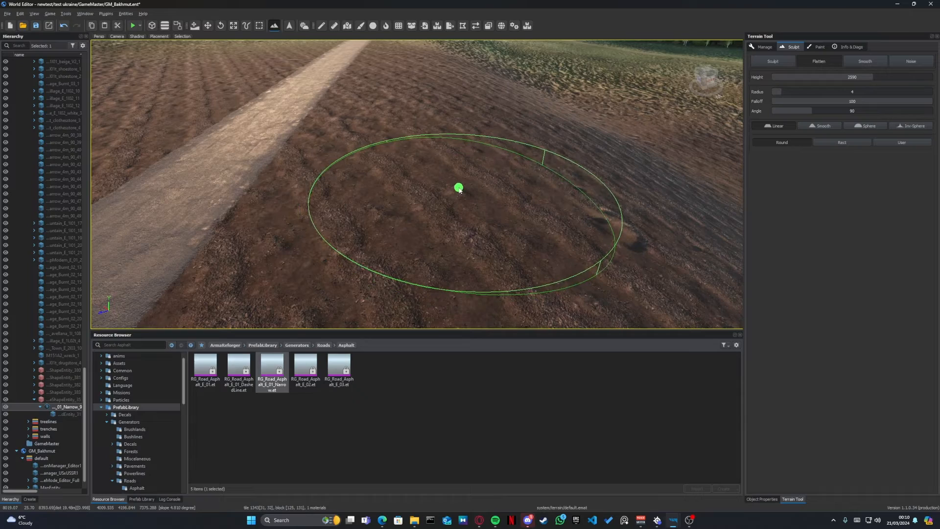
- Flatten a broad patch of terrain beside the road, enlarging the brush radius to 14
{"action": "mouse_move", "coordinate": [459, 189]}
{"action": "left_mouse_down"}
{"action": "mouse_move", "coordinate": [539, 184]}
{"action": "mouse_move", "coordinate": [615, 153]}
{"action": "mouse_move", "coordinate": [474, 51]}
{"action": "mouse_move", "coordinate": [472, 119]}
{"action": "left_mouse_up"}
{"action": "mouse_move", "coordinate": [472, 120]}
{"action": "right_mouse_down"}
{"action": "mouse_move", "coordinate": [334, 164]}
{"action": "mouse_move", "coordinate": [333, 219]}
{"action": "mouse_move", "coordinate": [387, 199]}
{"action": "right_mouse_up"}
{"action": "scroll", "coordinate": [375, 206], "scroll_direction": "up", "scroll_amount": 5, "text": "ctrl"}
{"action": "mouse_move", "coordinate": [377, 206]}
{"action": "left_mouse_down"}
{"action": "mouse_move", "coordinate": [408, 159]}
{"action": "mouse_move", "coordinate": [269, 51]}
{"action": "mouse_move", "coordinate": [343, 134]}
{"action": "left_mouse_up"}
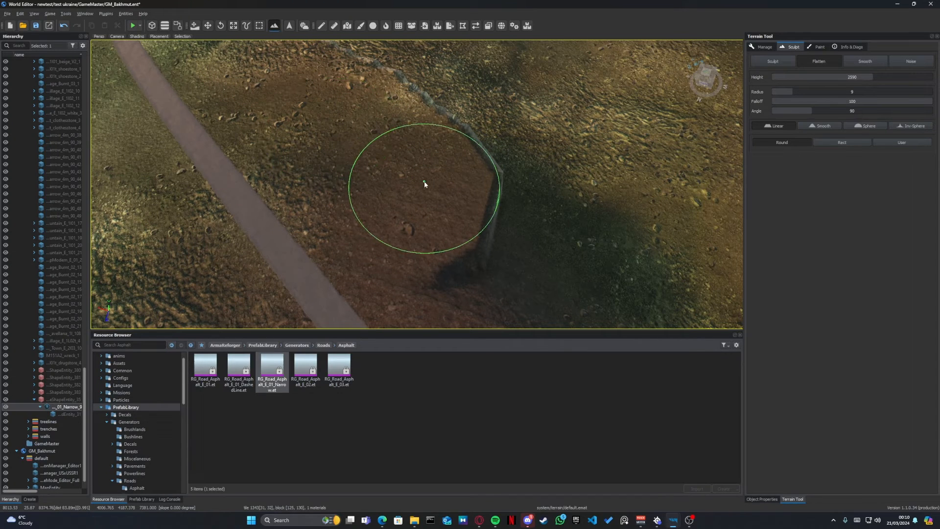
{"action": "scroll", "coordinate": [424, 184], "scroll_direction": "up", "scroll_amount": 5, "text": "ctrl"}
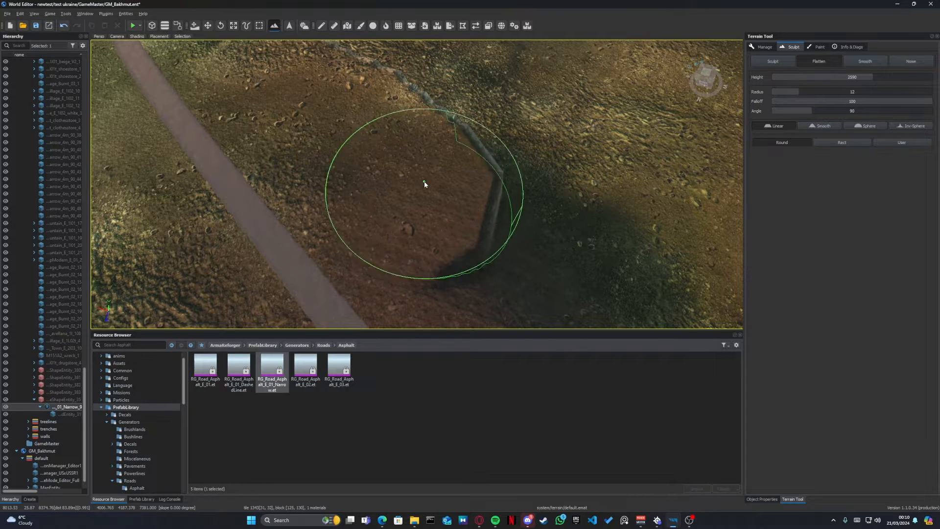
{"action": "left_click_drag", "start_coordinate": [426, 184], "coordinate": [492, 211]}
{"action": "right_click_drag", "start_coordinate": [492, 209], "coordinate": [268, 249]}
{"action": "mouse_move", "coordinate": [274, 246]}
{"action": "left_mouse_down"}
{"action": "mouse_move", "coordinate": [537, 88]}
{"action": "mouse_move", "coordinate": [573, 84]}
{"action": "left_mouse_up"}
{"action": "mouse_move", "coordinate": [574, 84]}
{"action": "right_mouse_down"}
{"action": "mouse_move", "coordinate": [581, 100]}
{"action": "mouse_move", "coordinate": [493, 170]}
{"action": "right_mouse_up"}
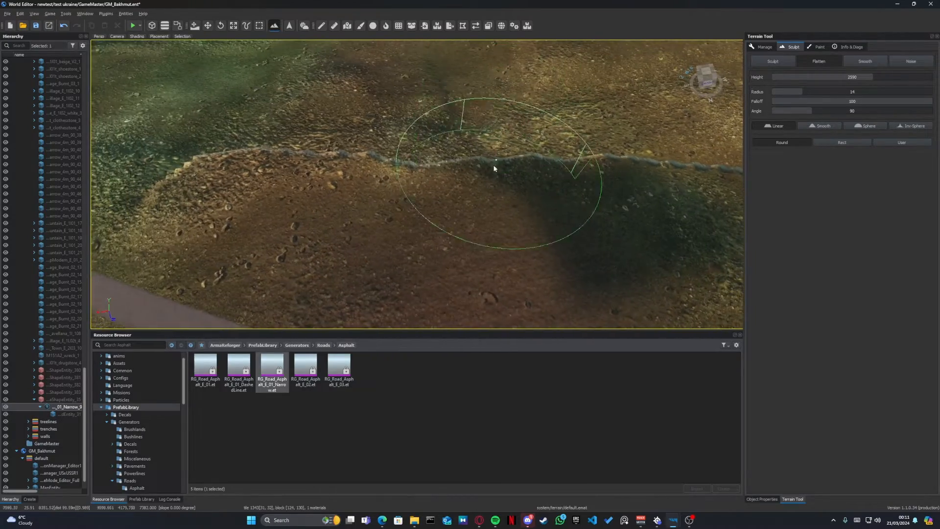
{"action": "mouse_move", "coordinate": [493, 170]}
{"action": "left_mouse_down"}
{"action": "mouse_move", "coordinate": [136, 127]}
{"action": "mouse_move", "coordinate": [469, 134]}
{"action": "mouse_move", "coordinate": [601, 189]}
{"action": "left_mouse_up"}
{"action": "right_click_drag", "start_coordinate": [601, 189], "coordinate": [598, 189]}
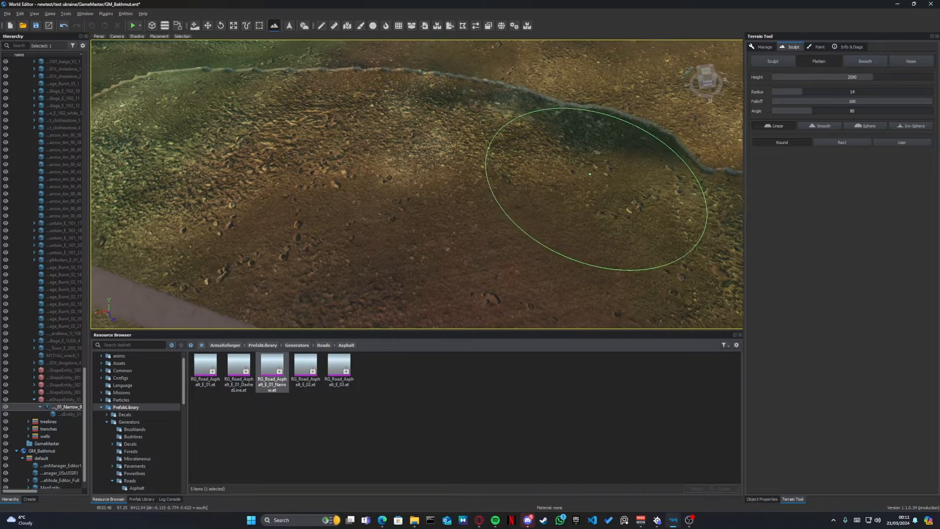
- Cycle through the Move, Rotate and Scale tools to compare their gizmos on the selected road generator
{"action": "key", "text": "w"}
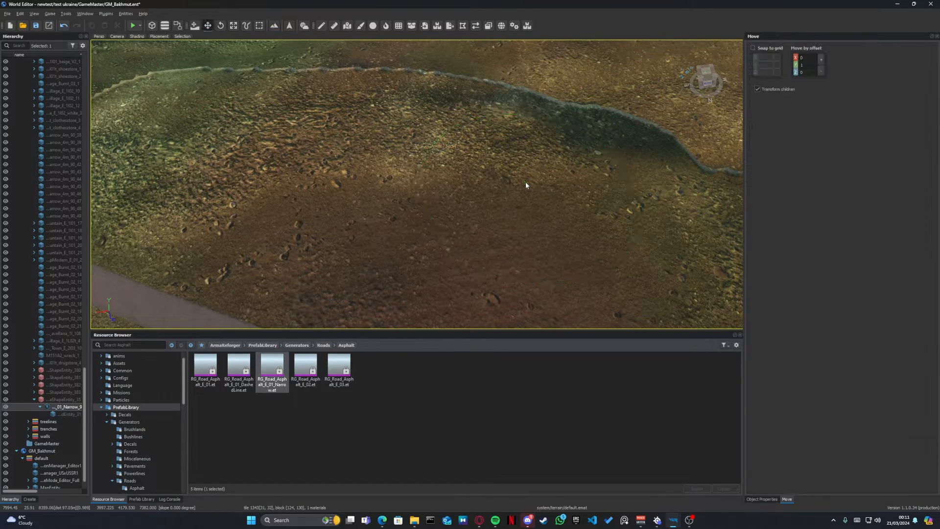
{"action": "right_click_drag", "start_coordinate": [527, 185], "coordinate": [405, 120]}
{"action": "key", "text": "e"}
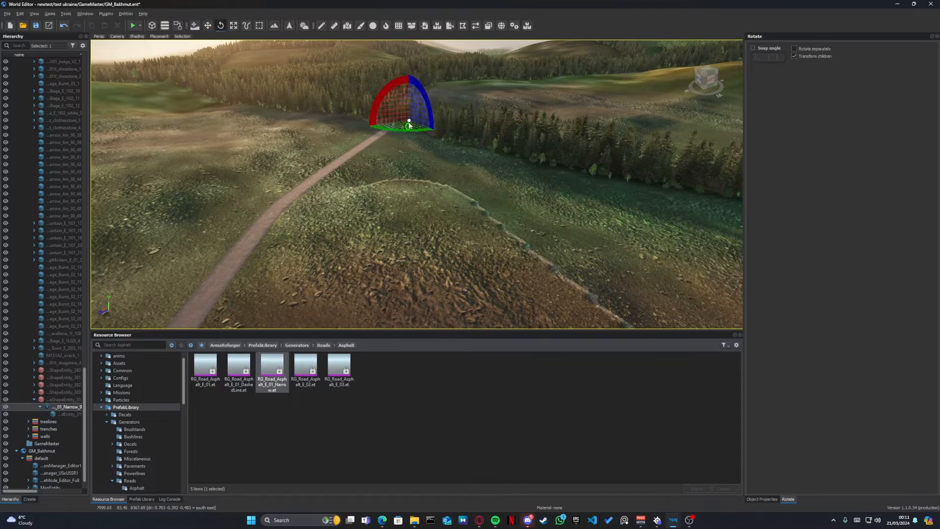
{"action": "key", "text": "r"}
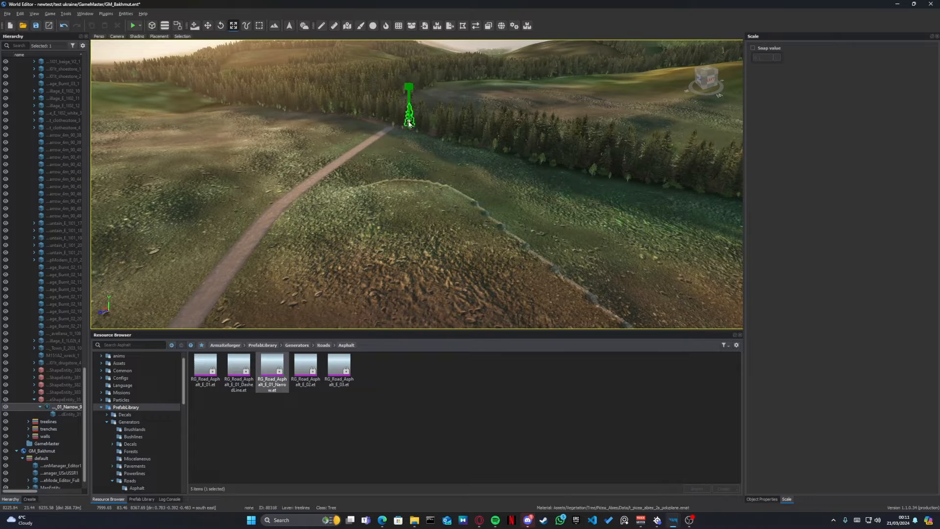
{"action": "key", "text": "w"}
{"action": "key", "text": "e"}
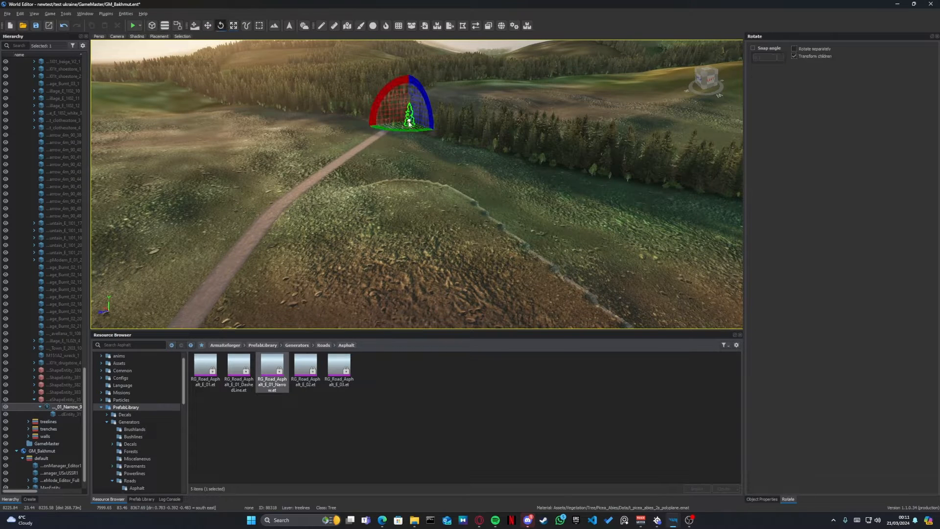
{"action": "key", "text": "r"}
{"action": "key", "text": "w"}
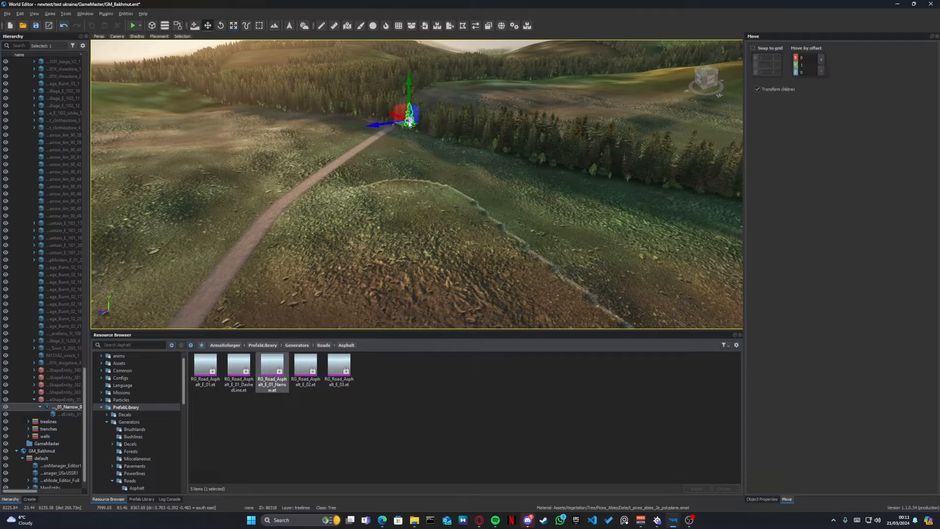
- Inspect the steep banks around the edge of the flattened terrain from several sides
{"action": "left_click_drag", "start_coordinate": [402, 163], "coordinate": [475, 206]}
{"action": "mouse_move", "coordinate": [477, 206]}
{"action": "right_mouse_down"}
{"action": "mouse_move", "coordinate": [477, 269]}
{"action": "mouse_move", "coordinate": [284, 250]}
{"action": "mouse_move", "coordinate": [368, 233]}
{"action": "mouse_move", "coordinate": [416, 243]}
{"action": "right_mouse_up"}
{"action": "key", "text": "d"}
{"action": "key", "text": "w"}
{"action": "right_click_drag", "start_coordinate": [186, 274], "coordinate": [134, 266]}
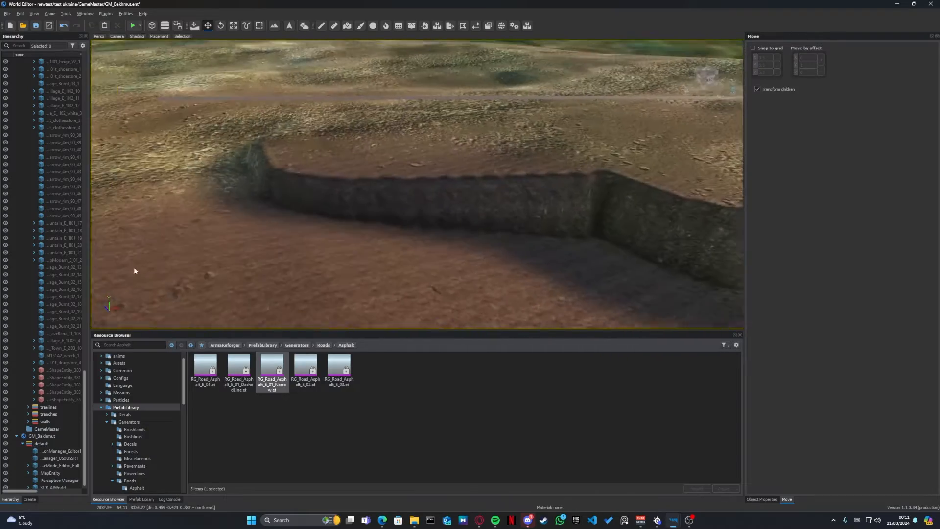
{"action": "key", "text": "d"}
{"action": "right_click_drag", "start_coordinate": [273, 131], "coordinate": [328, 90]}
{"action": "key", "text": "d"}
{"action": "key", "text": "d"}
{"action": "key", "text": "a"}
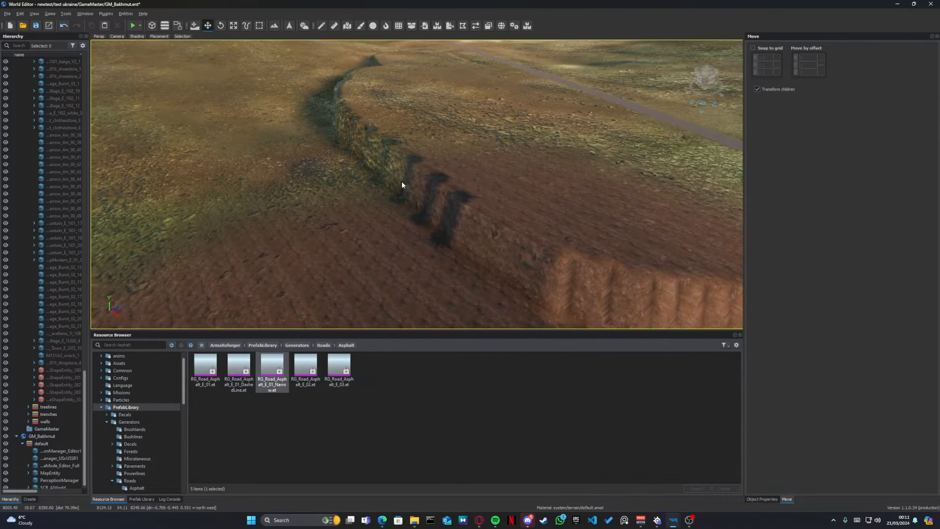
{"action": "right_click_drag", "start_coordinate": [401, 182], "coordinate": [412, 199]}
{"action": "key", "text": "d"}
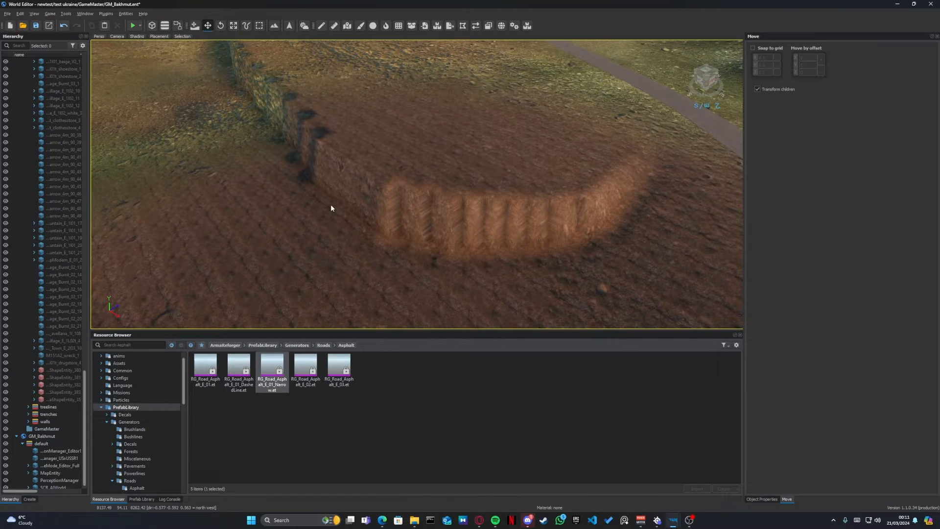
- Switch the terrain tool to Smooth and soften the steep bank at the ploughed end of the flattened area
{"action": "key", "text": "t"}
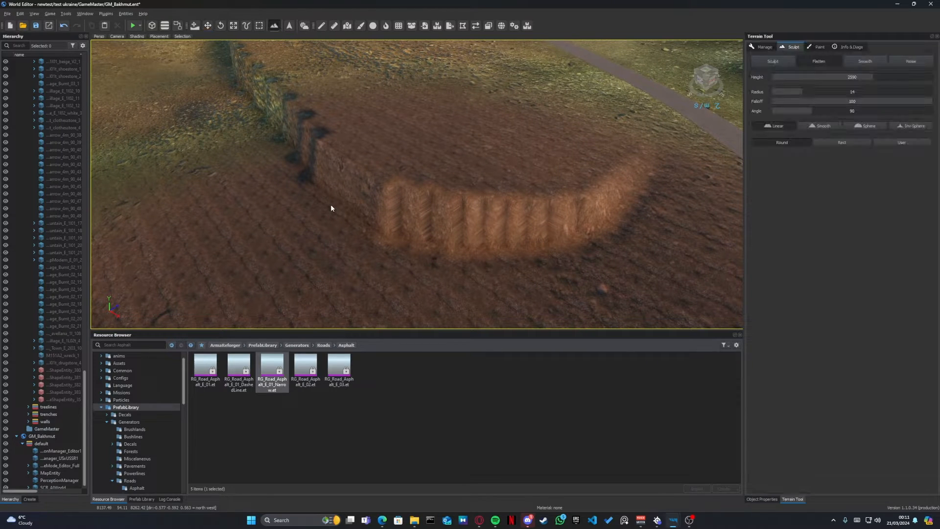
{"action": "left_click", "coordinate": [873, 62]}
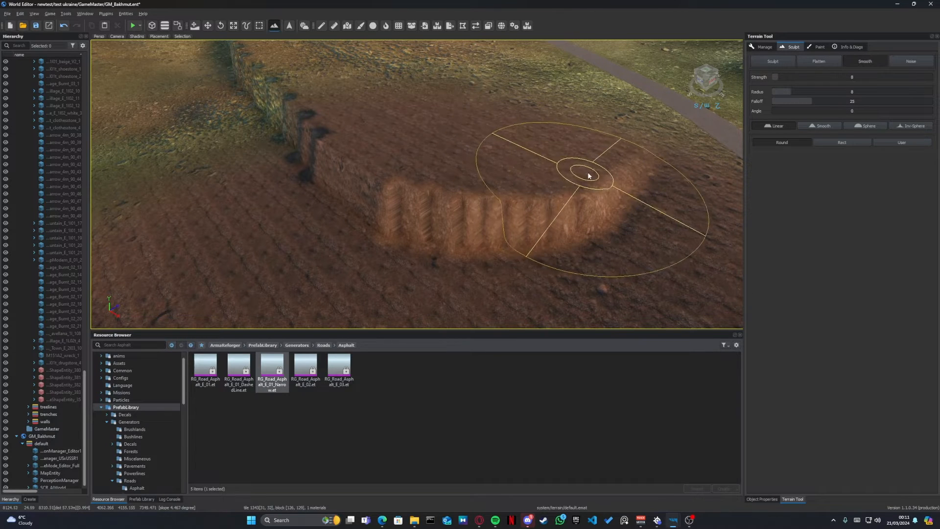
{"action": "mouse_move", "coordinate": [617, 159]}
{"action": "left_mouse_down"}
{"action": "mouse_move", "coordinate": [582, 189]}
{"action": "mouse_move", "coordinate": [476, 201]}
{"action": "mouse_move", "coordinate": [357, 162]}
{"action": "mouse_move", "coordinate": [241, 79]}
{"action": "mouse_move", "coordinate": [385, 182]}
{"action": "mouse_move", "coordinate": [306, 129]}
{"action": "mouse_move", "coordinate": [519, 191]}
{"action": "left_mouse_up"}
{"action": "key", "text": "w"}
{"action": "mouse_move", "coordinate": [520, 191]}
{"action": "right_mouse_down"}
{"action": "mouse_move", "coordinate": [478, 157]}
{"action": "mouse_move", "coordinate": [544, 186]}
{"action": "mouse_move", "coordinate": [551, 180]}
{"action": "right_mouse_up"}
- Smooth the remaining steep banks along the flattened area, enlarging the brush radius to 21
{"action": "key", "text": "a"}
{"action": "key", "text": "t"}
{"action": "scroll", "coordinate": [210, 165], "scroll_direction": "up", "scroll_amount": 5, "text": "ctrl"}
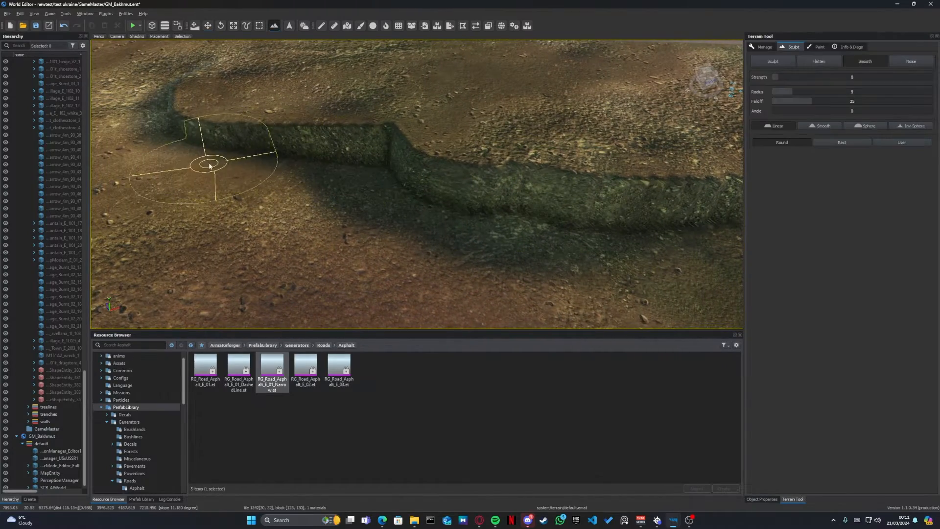
{"action": "mouse_move", "coordinate": [208, 155]}
{"action": "left_mouse_down"}
{"action": "mouse_move", "coordinate": [190, 97]}
{"action": "mouse_move", "coordinate": [492, 202]}
{"action": "mouse_move", "coordinate": [623, 211]}
{"action": "left_mouse_up"}
{"action": "key", "text": "d"}
{"action": "right_click_drag", "start_coordinate": [624, 211], "coordinate": [632, 211]}
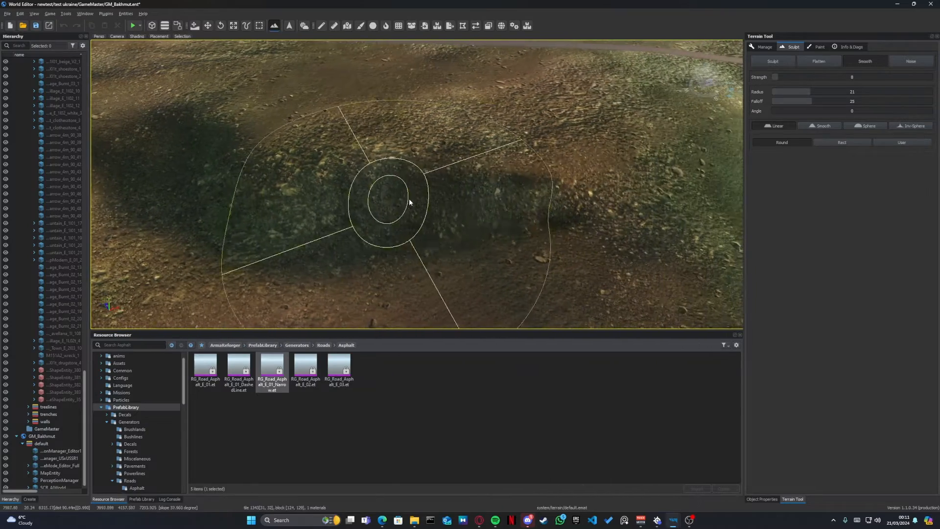
{"action": "mouse_move", "coordinate": [409, 204]}
{"action": "left_mouse_down"}
{"action": "mouse_move", "coordinate": [152, 130]}
{"action": "mouse_move", "coordinate": [636, 182]}
{"action": "mouse_move", "coordinate": [371, 189]}
{"action": "mouse_move", "coordinate": [199, 179]}
{"action": "mouse_move", "coordinate": [699, 167]}
{"action": "mouse_move", "coordinate": [513, 229]}
{"action": "mouse_move", "coordinate": [139, 130]}
{"action": "mouse_move", "coordinate": [581, 204]}
{"action": "mouse_move", "coordinate": [388, 232]}
{"action": "mouse_move", "coordinate": [169, 139]}
{"action": "mouse_move", "coordinate": [449, 224]}
{"action": "mouse_move", "coordinate": [565, 191]}
{"action": "mouse_move", "coordinate": [488, 185]}
{"action": "left_mouse_up"}
{"action": "mouse_move", "coordinate": [488, 185]}
{"action": "right_mouse_down"}
{"action": "mouse_move", "coordinate": [563, 182]}
{"action": "mouse_move", "coordinate": [596, 142]}
{"action": "mouse_move", "coordinate": [563, 125]}
{"action": "mouse_move", "coordinate": [480, 126]}
{"action": "mouse_move", "coordinate": [445, 152]}
{"action": "mouse_move", "coordinate": [562, 204]}
{"action": "mouse_move", "coordinate": [417, 164]}
{"action": "mouse_move", "coordinate": [357, 167]}
{"action": "mouse_move", "coordinate": [308, 189]}
{"action": "mouse_move", "coordinate": [377, 215]}
{"action": "mouse_move", "coordinate": [480, 233]}
{"action": "mouse_move", "coordinate": [558, 220]}
{"action": "mouse_move", "coordinate": [583, 186]}
{"action": "mouse_move", "coordinate": [671, 185]}
{"action": "mouse_move", "coordinate": [679, 225]}
{"action": "mouse_move", "coordinate": [705, 250]}
{"action": "mouse_move", "coordinate": [697, 254]}
{"action": "mouse_move", "coordinate": [722, 250]}
{"action": "right_mouse_up"}
- Examine the smoothed slopes beside the road from several angles
{"action": "key", "text": "w"}
{"action": "key", "text": "w"}
{"action": "key", "text": "s"}
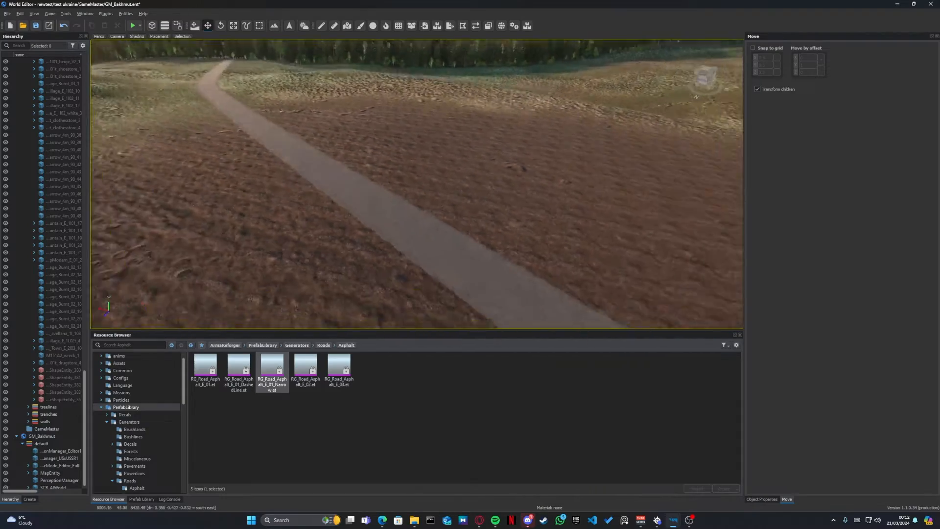
{"action": "key", "text": "s"}
{"action": "right_click_drag", "start_coordinate": [365, 249], "coordinate": [429, 223]}
{"action": "key", "text": "w"}
{"action": "key", "text": "d"}
{"action": "key", "text": "d"}
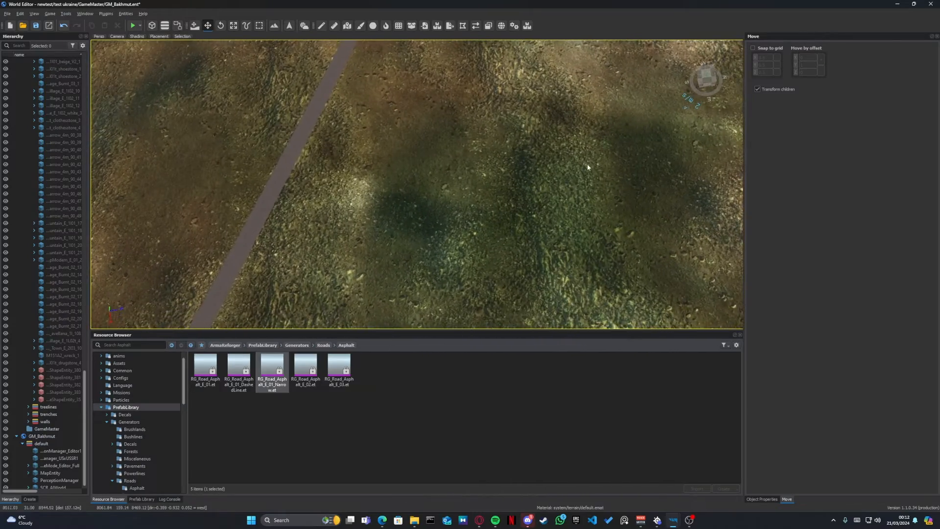
- Start a new terrain-snapped polyline at the green field's corner and run it along the long edge beyond the road's end
{"action": "key", "text": "a"}
{"action": "right_click_drag", "start_coordinate": [586, 163], "coordinate": [580, 196]}
{"action": "right_click_drag", "start_coordinate": [411, 189], "coordinate": [407, 86]}
{"action": "key", "text": "s"}
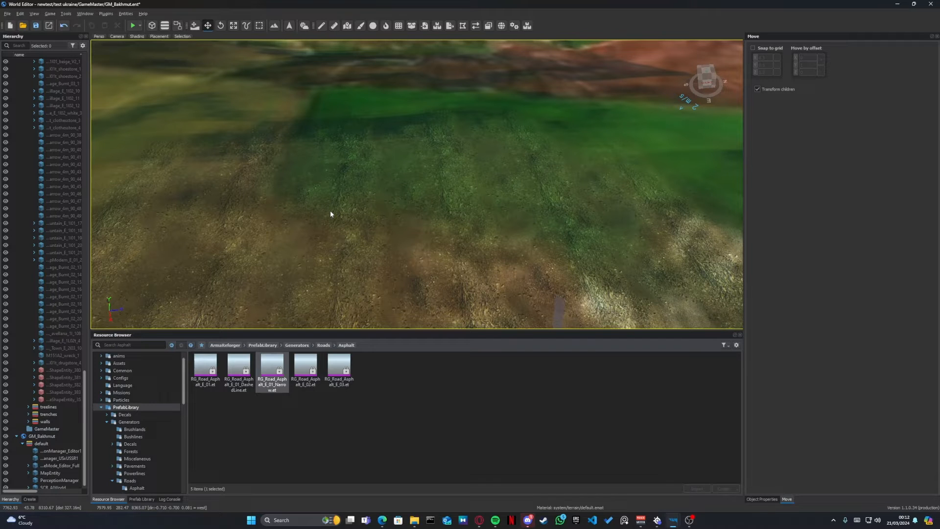
{"action": "key", "text": "v"}
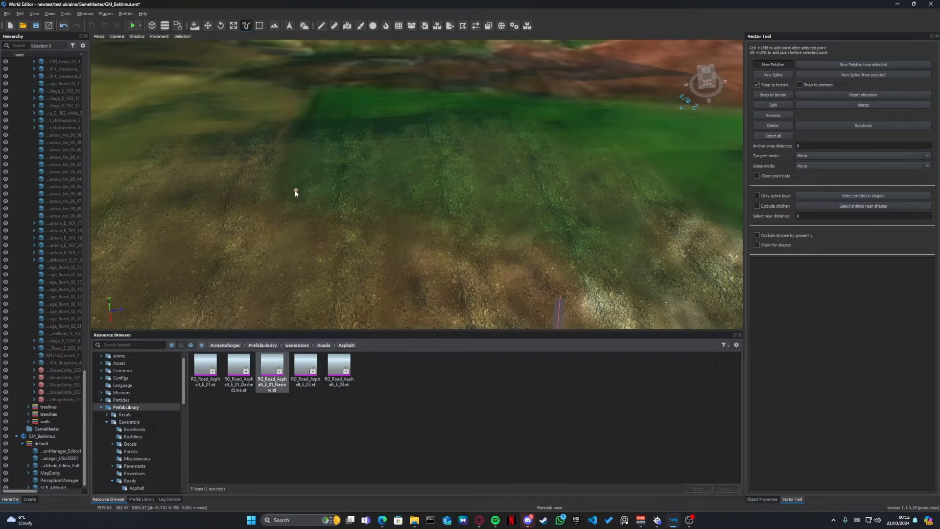
{"action": "left_click", "coordinate": [265, 204]}
{"action": "left_click_drag", "start_coordinate": [273, 214], "coordinate": [563, 236]}
{"action": "right_click_drag", "start_coordinate": [563, 236], "coordinate": [490, 241]}
{"action": "key", "text": "d"}
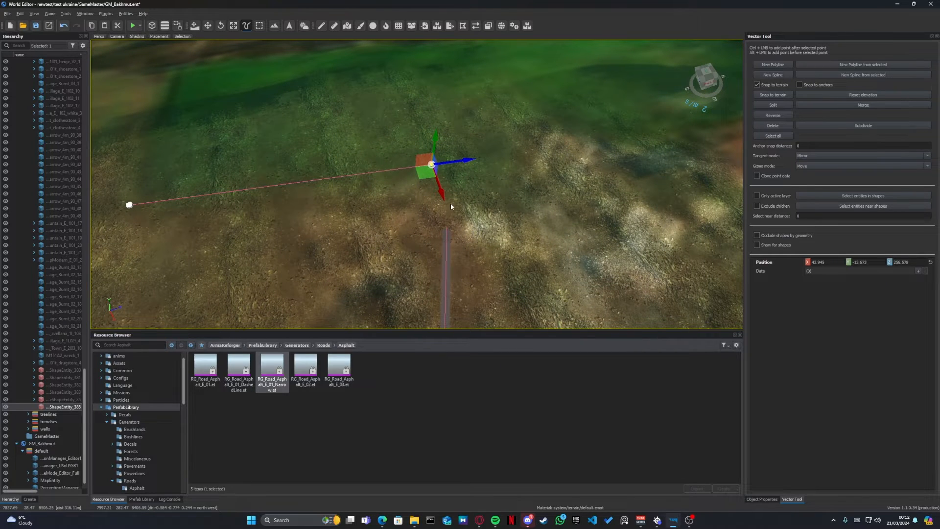
- Extend the polyline with stepped points around the pale patches bordering the green field past the road's end
{"action": "left_click", "coordinate": [462, 210], "text": "ctrl"}
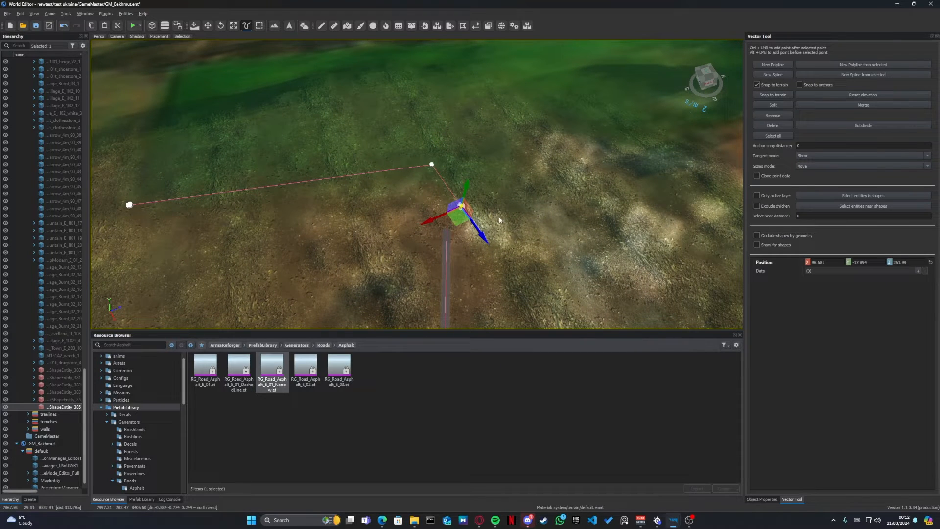
{"action": "left_click", "coordinate": [545, 194], "text": "ctrl"}
{"action": "left_click", "coordinate": [530, 149], "text": "ctrl"}
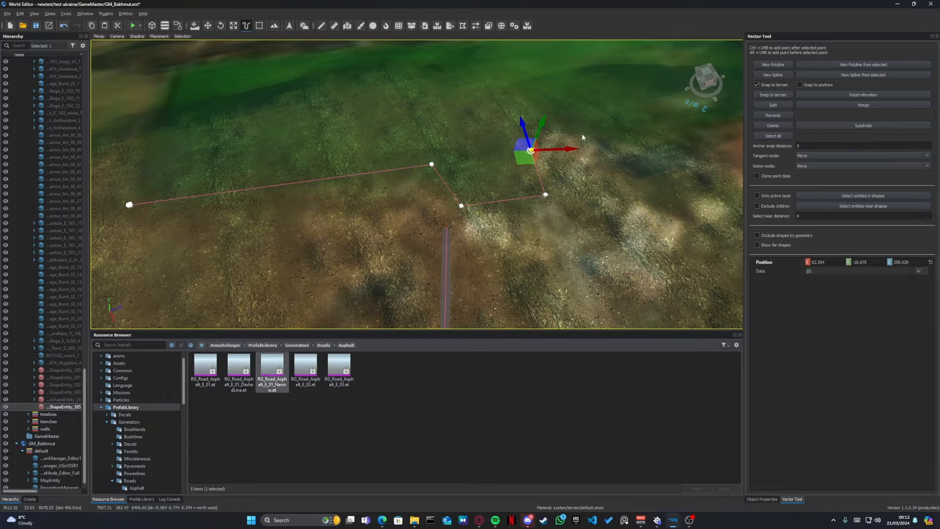
{"action": "left_click", "coordinate": [582, 136], "text": "ctrl"}
{"action": "left_click", "coordinate": [638, 158], "text": "ctrl"}
{"action": "key", "text": "s"}
{"action": "right_click_drag", "start_coordinate": [637, 158], "coordinate": [504, 210]}
{"action": "key", "text": "d"}
{"action": "key", "text": "s"}
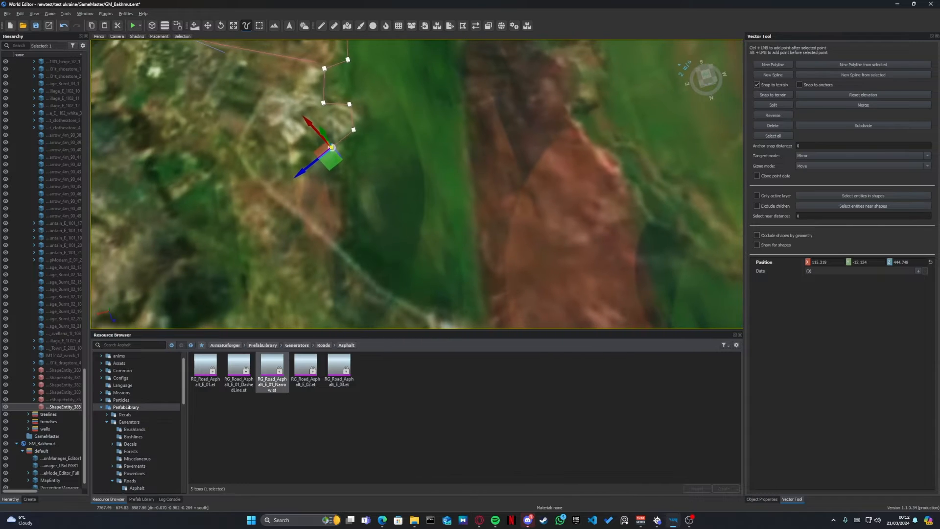
- Continue the polyline along the field's jagged edge down to the track, placing its newest point on that track
{"action": "right_click_drag", "start_coordinate": [346, 163], "coordinate": [346, 165]}
{"action": "key", "text": "s"}
{"action": "left_click_drag", "start_coordinate": [331, 161], "coordinate": [322, 154]}
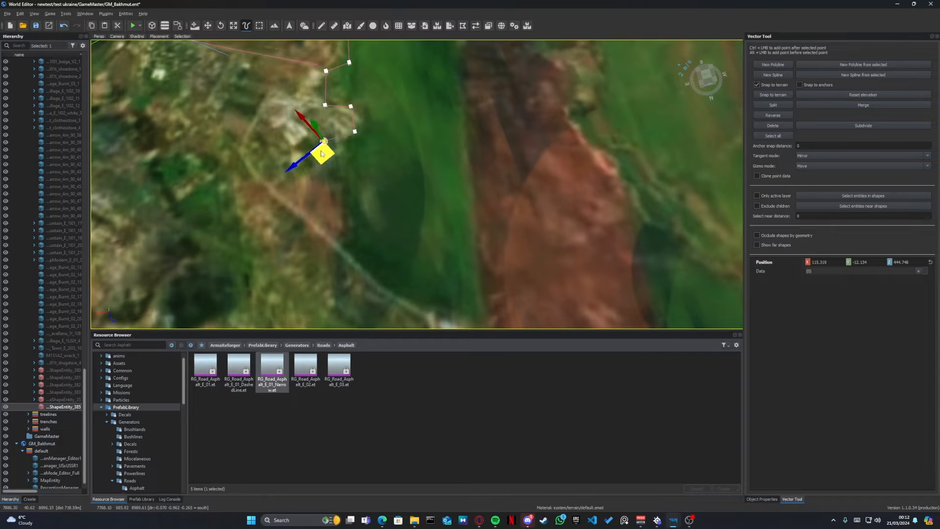
{"action": "left_click", "coordinate": [325, 186], "text": "ctrl"}
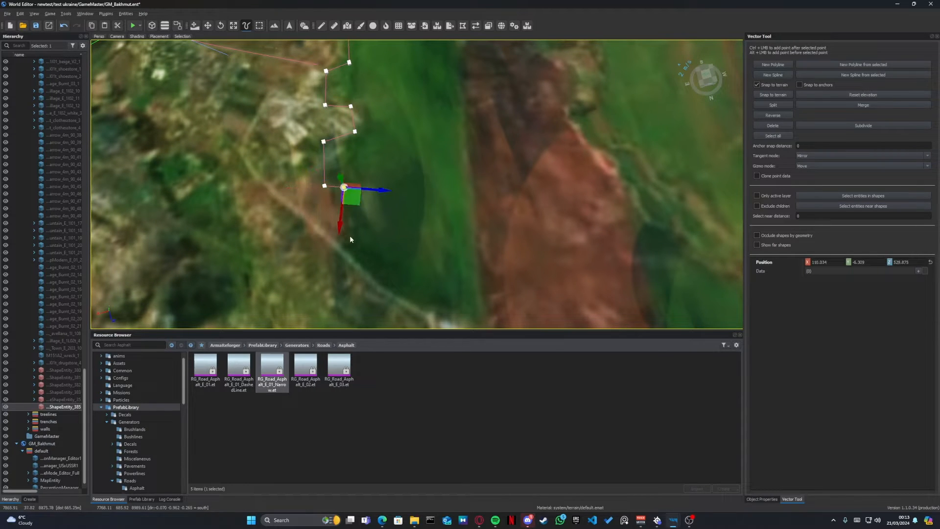
{"action": "left_click", "coordinate": [337, 244], "text": "ctrl"}
{"action": "right_click_drag", "start_coordinate": [336, 244], "coordinate": [377, 273]}
{"action": "left_click", "coordinate": [336, 262], "text": "ctrl"}
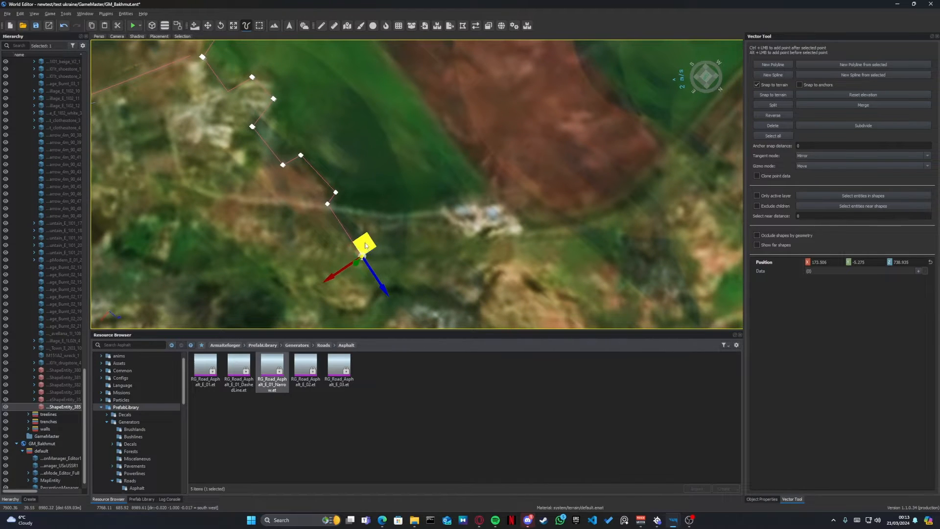
{"action": "left_click_drag", "start_coordinate": [366, 245], "coordinate": [392, 202]}
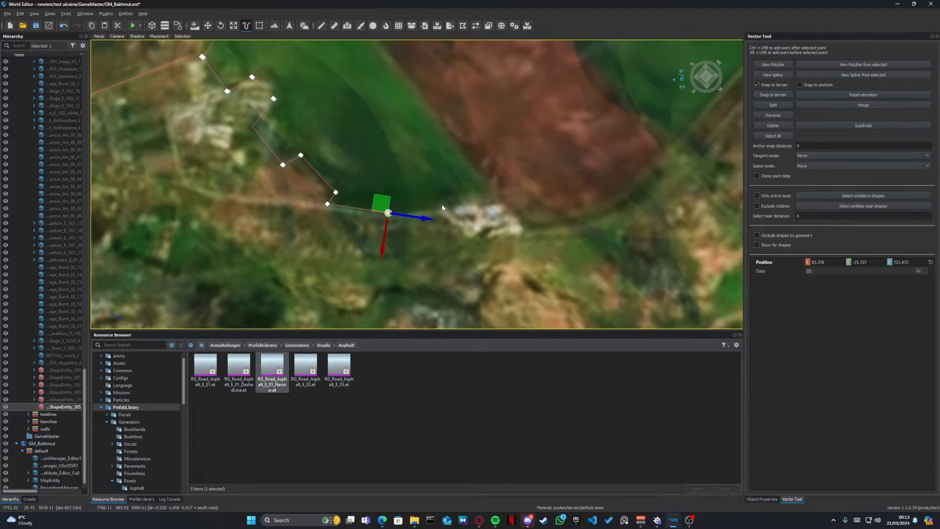
- Trace the polyline around the field's far end and back along the opposite long side to the near corner
{"action": "left_click", "coordinate": [486, 189], "text": "ctrl"}
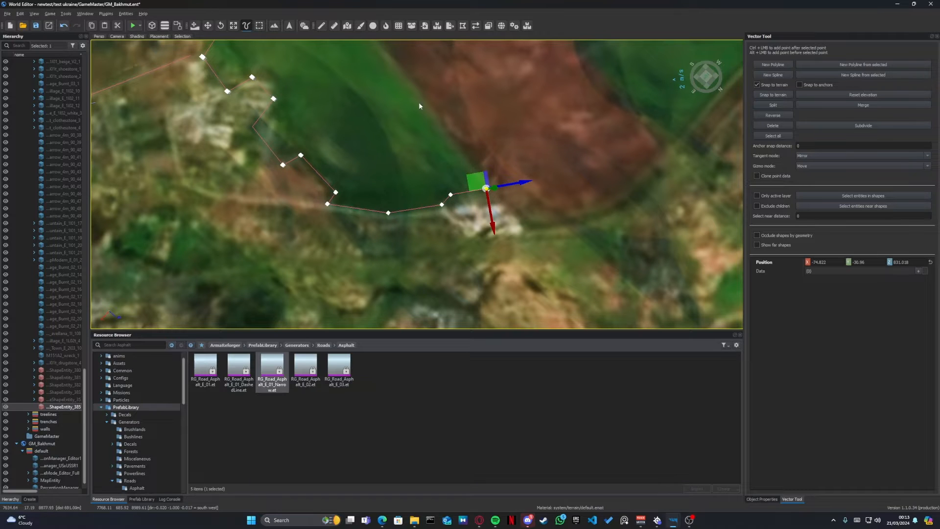
{"action": "left_click", "coordinate": [394, 76], "text": "ctrl"}
{"action": "right_click_drag", "start_coordinate": [394, 76], "coordinate": [376, 47]}
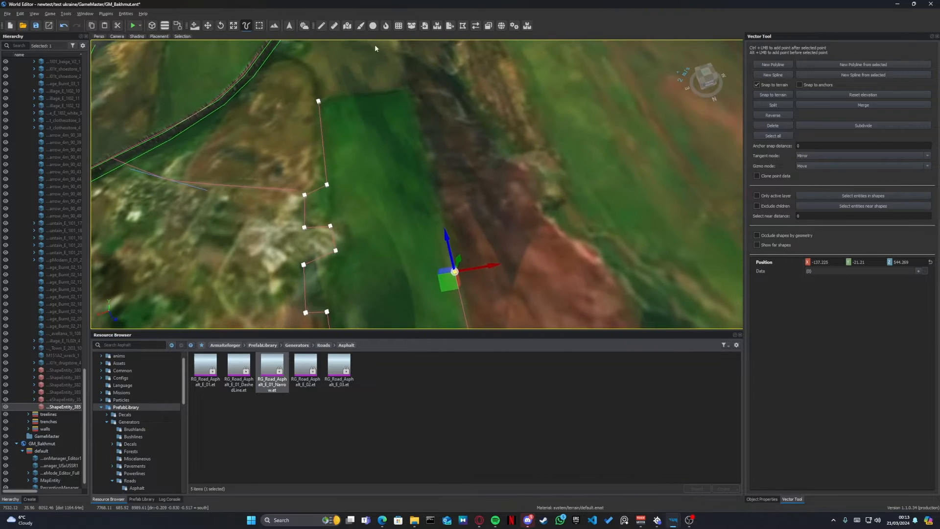
{"action": "left_click", "coordinate": [411, 90], "text": "ctrl"}
{"action": "right_click_drag", "start_coordinate": [411, 89], "coordinate": [466, 153]}
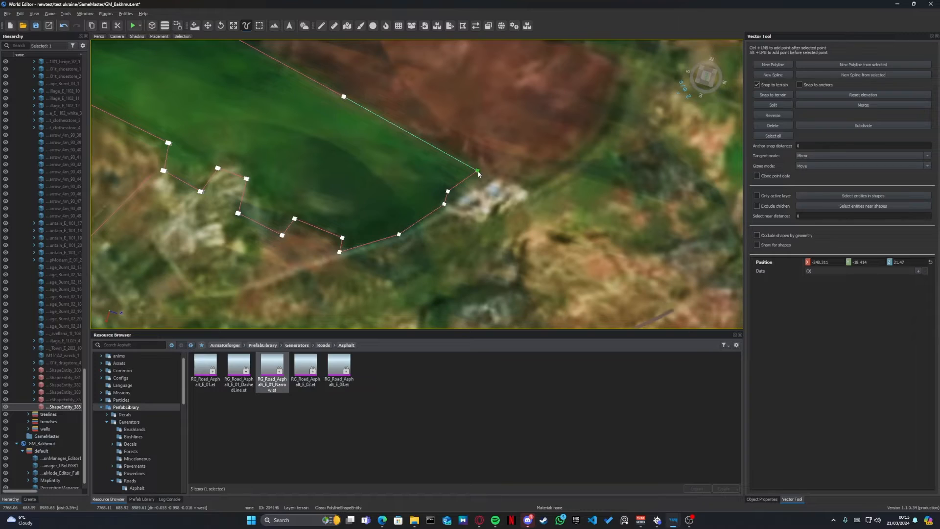
- Shift the polyline's far corner point to about X -84.5, Z 846.5 at the tip of the green field
{"action": "left_click", "coordinate": [478, 174]}
{"action": "left_click_drag", "start_coordinate": [478, 174], "coordinate": [482, 172]}
{"action": "right_click_drag", "start_coordinate": [473, 176], "coordinate": [570, 102]}
{"action": "key", "text": "s"}
{"action": "key", "text": "w"}
{"action": "key", "text": "s"}
{"action": "key", "text": "w"}
{"action": "right_click_drag", "start_coordinate": [610, 118], "coordinate": [610, 122]}
{"action": "key", "text": "s"}
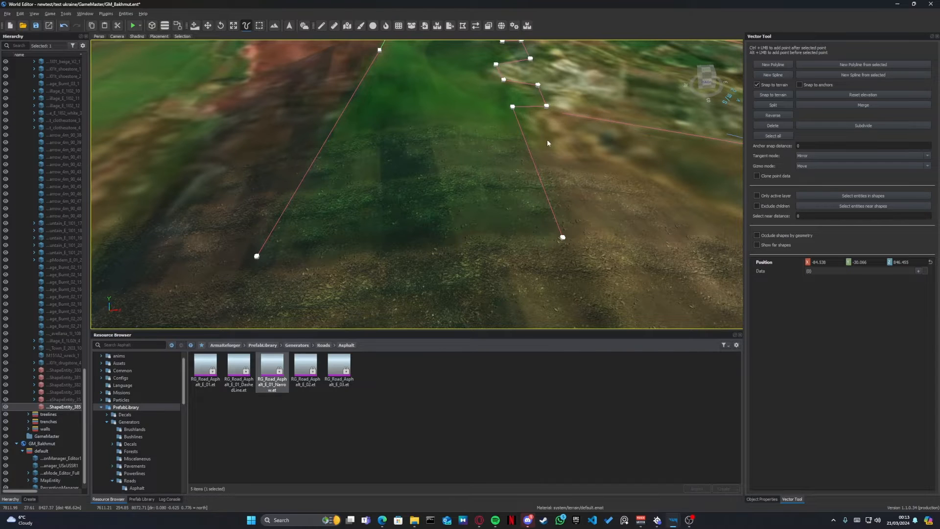
- Check the outline's opposite side point and the two end points at its open near edge
{"action": "right_click_drag", "start_coordinate": [548, 139], "coordinate": [543, 121]}
{"action": "left_click", "coordinate": [388, 84]}
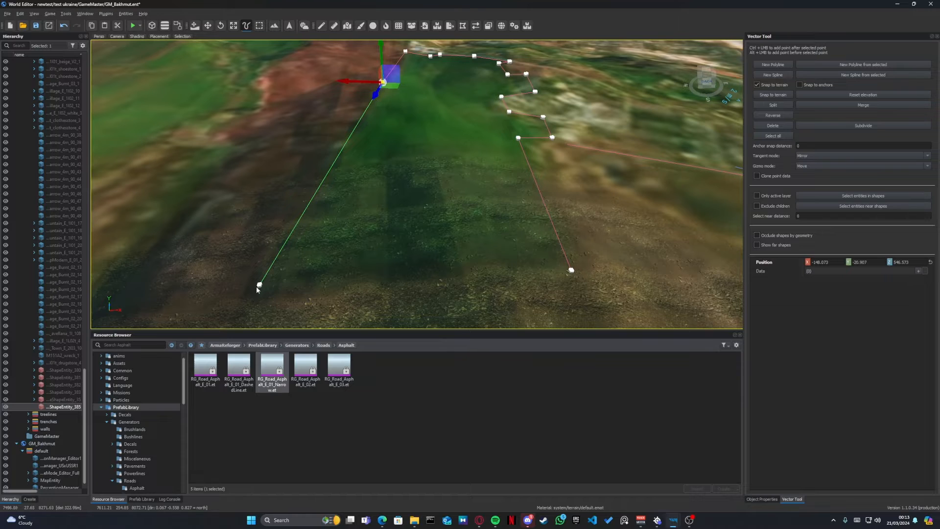
{"action": "left_click", "coordinate": [571, 270]}
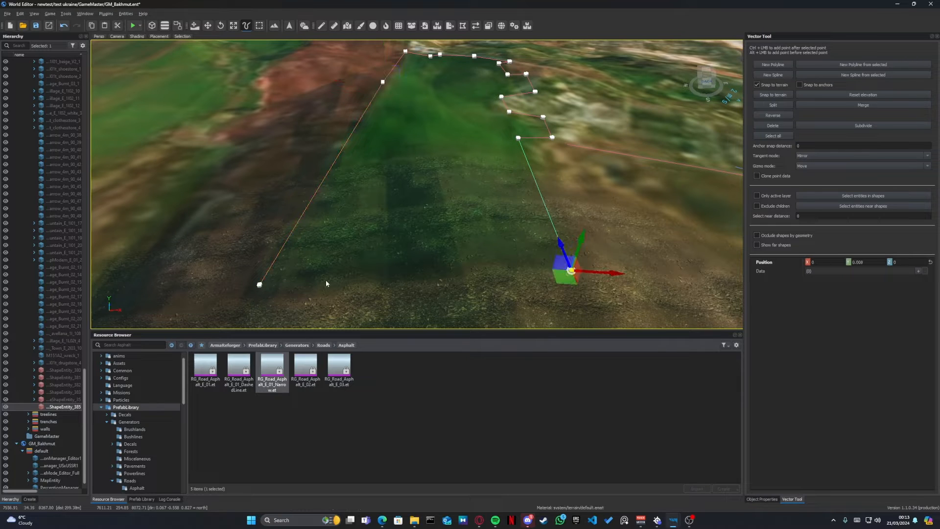
{"action": "left_click", "coordinate": [259, 284]}
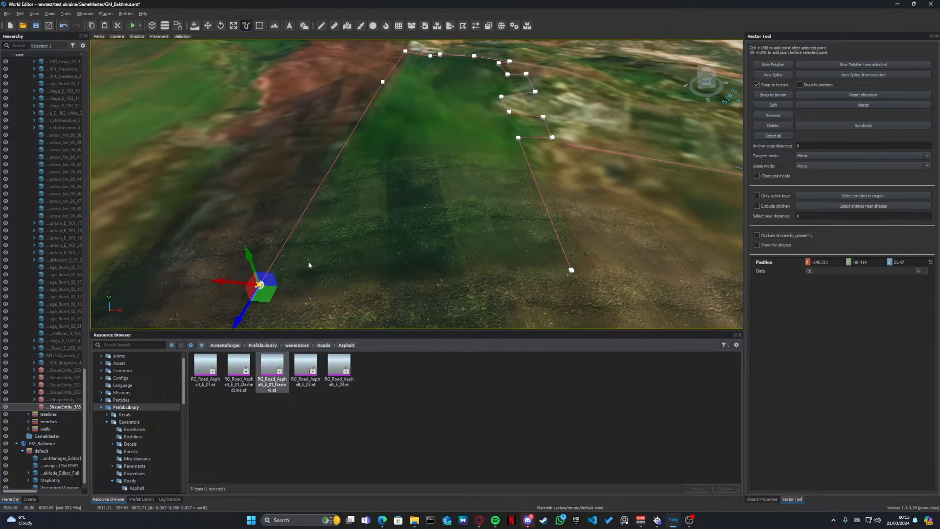
- Find the forest generators in the prefab library and apply FG_Forest_PineSpruce1.et to the field polyline
{"action": "left_click", "coordinate": [297, 345]}
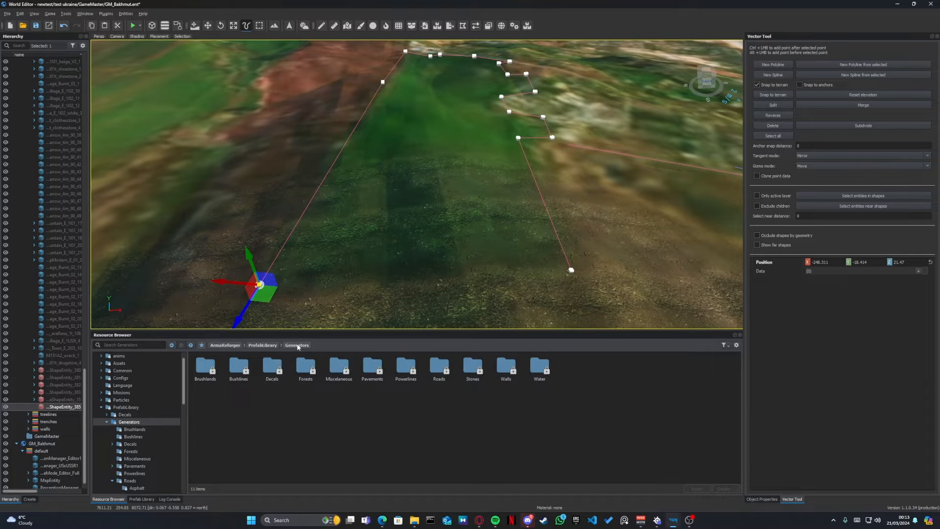
{"action": "double_click", "coordinate": [305, 371]}
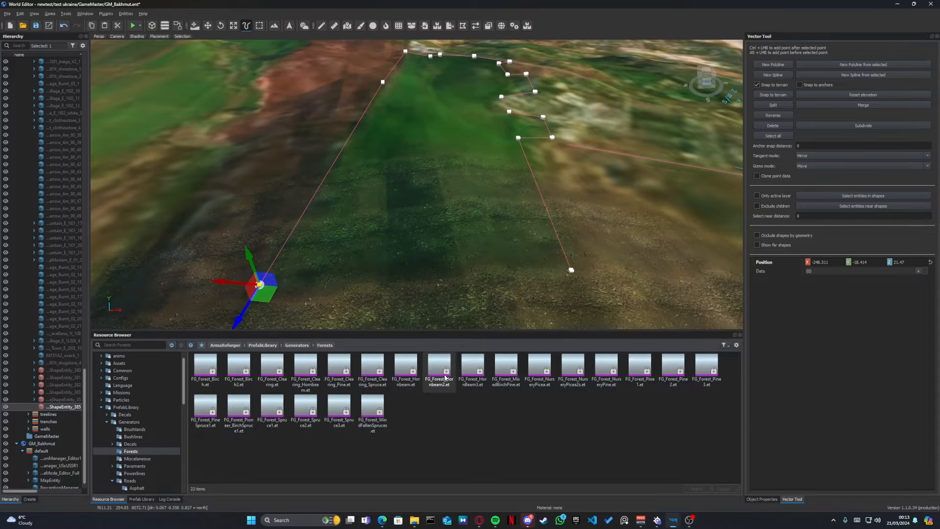
{"action": "right_click_drag", "start_coordinate": [467, 263], "coordinate": [525, 261]}
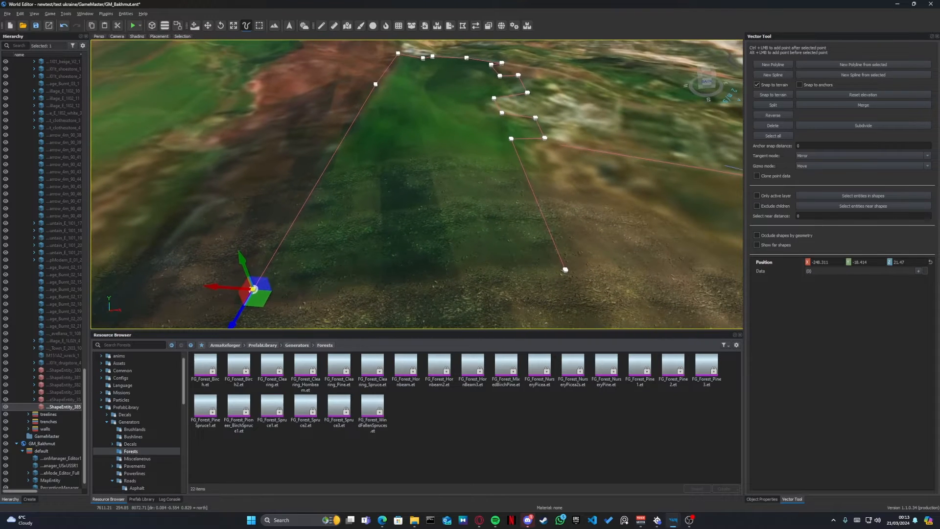
{"action": "left_click", "coordinate": [206, 412]}
{"action": "left_click_drag", "start_coordinate": [211, 410], "coordinate": [428, 222]}
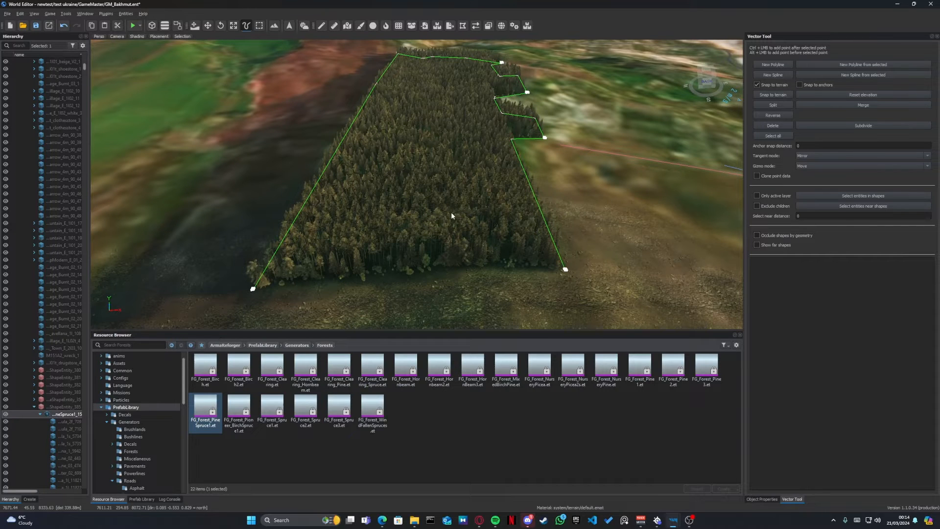
- Look over the generated forest from the road side and save the world
{"action": "key", "text": "d"}
{"action": "right_click_drag", "start_coordinate": [457, 230], "coordinate": [290, 204]}
{"action": "key", "text": "d"}
{"action": "key", "text": "w"}
{"action": "key", "text": "d"}
{"action": "key", "text": "a"}
{"action": "key", "text": "ctrl+s"}
{"action": "key", "text": "a"}
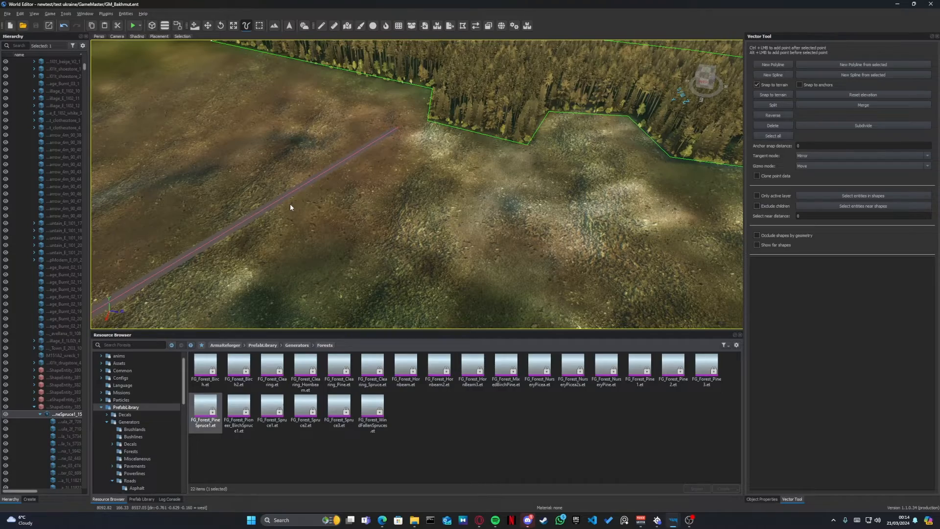
- Check how the trees follow the forest's open near edge between the polyline's two end points
{"action": "key", "text": "a"}
{"action": "right_click_drag", "start_coordinate": [339, 196], "coordinate": [483, 202]}
{"action": "key", "text": "w"}
{"action": "key", "text": "z"}
{"action": "left_click", "coordinate": [165, 238]}
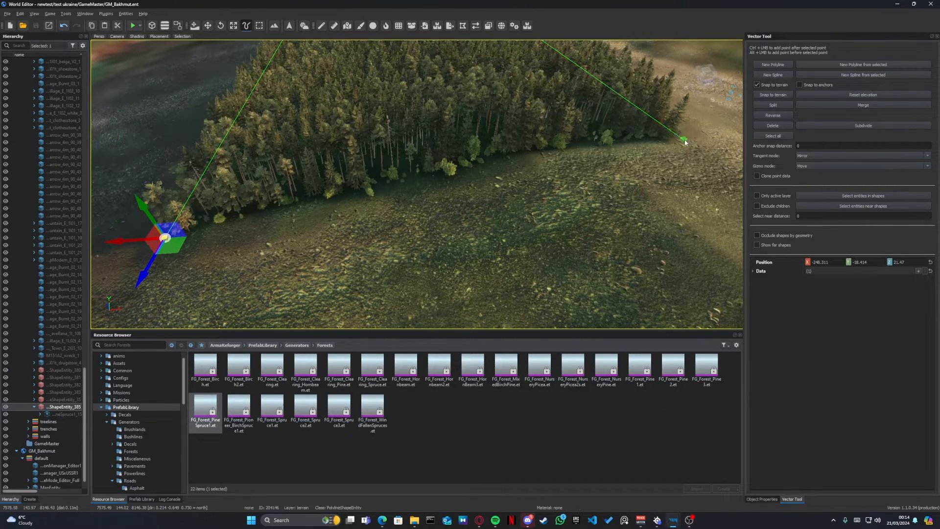
{"action": "left_click", "coordinate": [685, 139]}
- Reshape the forest by moving the polyline's last point along the field, leaving it at about X -248.9, Z 10.3
{"action": "left_click", "coordinate": [165, 238]}
{"action": "key", "text": "a"}
{"action": "right_click_drag", "start_coordinate": [166, 238], "coordinate": [453, 241]}
{"action": "left_click_drag", "start_coordinate": [612, 212], "coordinate": [110, 229]}
{"action": "right_click_drag", "start_coordinate": [249, 198], "coordinate": [302, 172]}
{"action": "left_click_drag", "start_coordinate": [230, 214], "coordinate": [754, 323]}
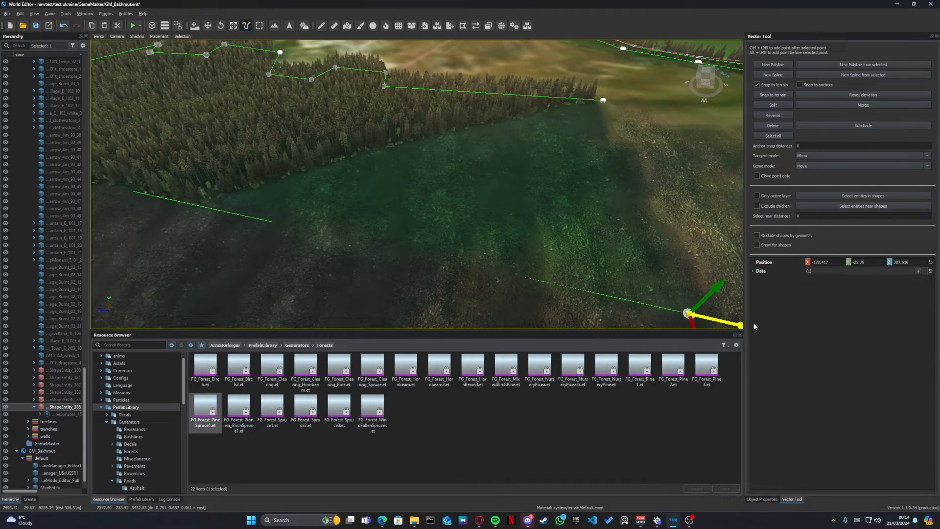
{"action": "right_click_drag", "start_coordinate": [607, 217], "coordinate": [421, 221]}
{"action": "key", "text": "d"}
- Examine the forest's borders and the placement of its trees from several sides
{"action": "key", "text": "d"}
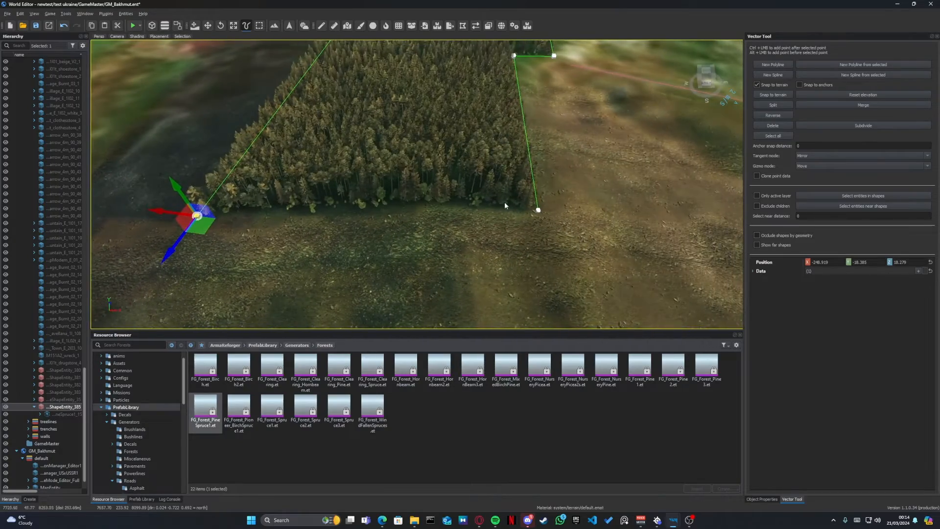
{"action": "key", "text": "d"}
{"action": "right_click_drag", "start_coordinate": [351, 216], "coordinate": [196, 201]}
{"action": "key", "text": "w"}
{"action": "right_click_drag", "start_coordinate": [225, 147], "coordinate": [314, 153]}
{"action": "key", "text": "a"}
{"action": "key", "text": "s"}
{"action": "key", "text": "w"}
{"action": "key", "text": "w"}
{"action": "key", "text": "w"}
{"action": "key", "text": "s"}
{"action": "key", "text": "w"}
{"action": "key", "text": "a"}
{"action": "key", "text": "w"}
{"action": "key", "text": "s"}
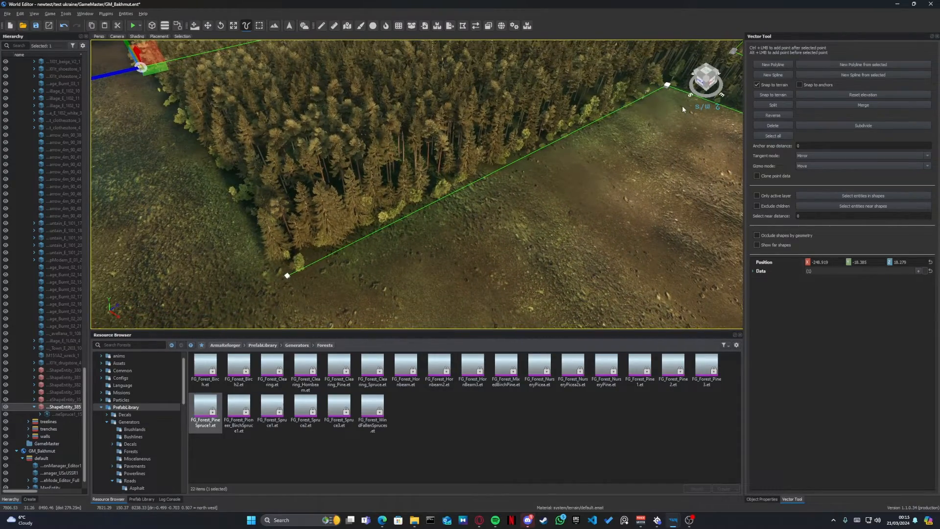
- Set up the terrain Sculpt brush with strength 7 and radius 2 over the bare soil beside the forest
{"action": "right_click_drag", "start_coordinate": [683, 105], "coordinate": [561, 150]}
{"action": "key", "text": "d"}
{"action": "key", "text": "w"}
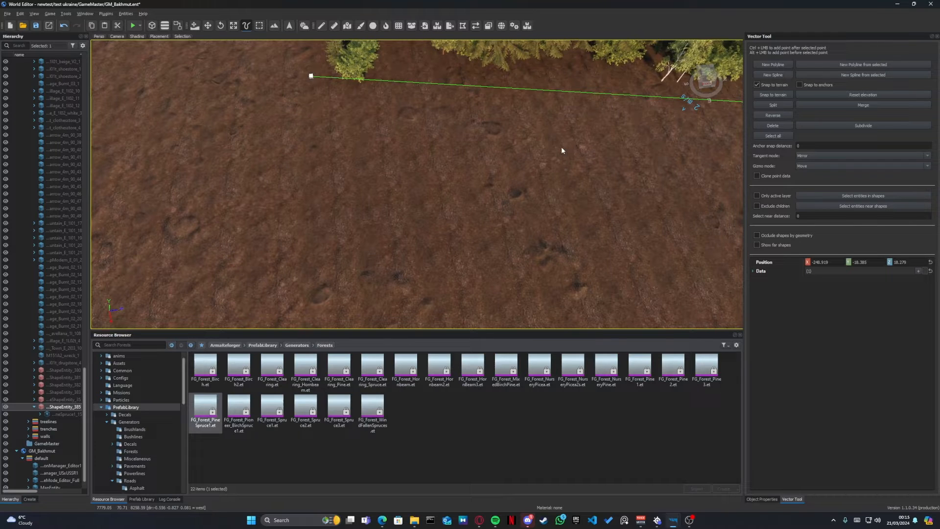
{"action": "key", "text": "t"}
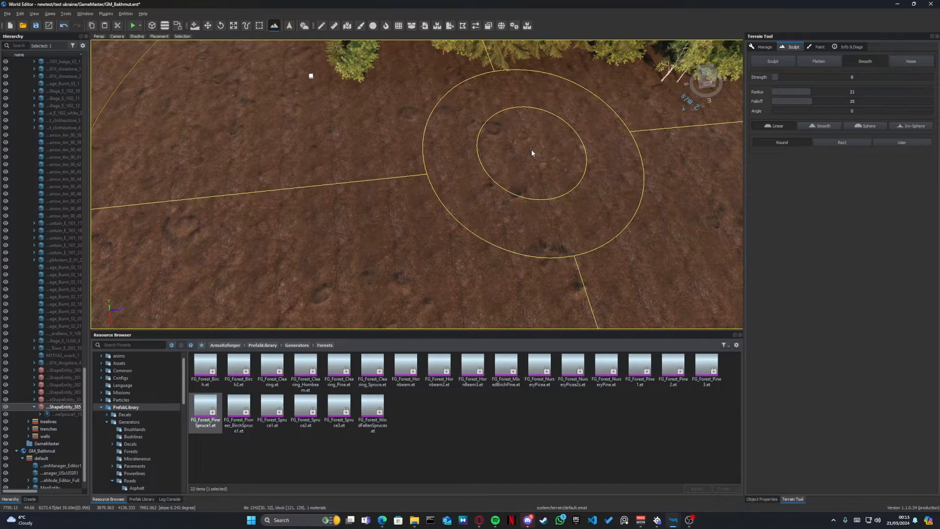
{"action": "key", "text": "1"}
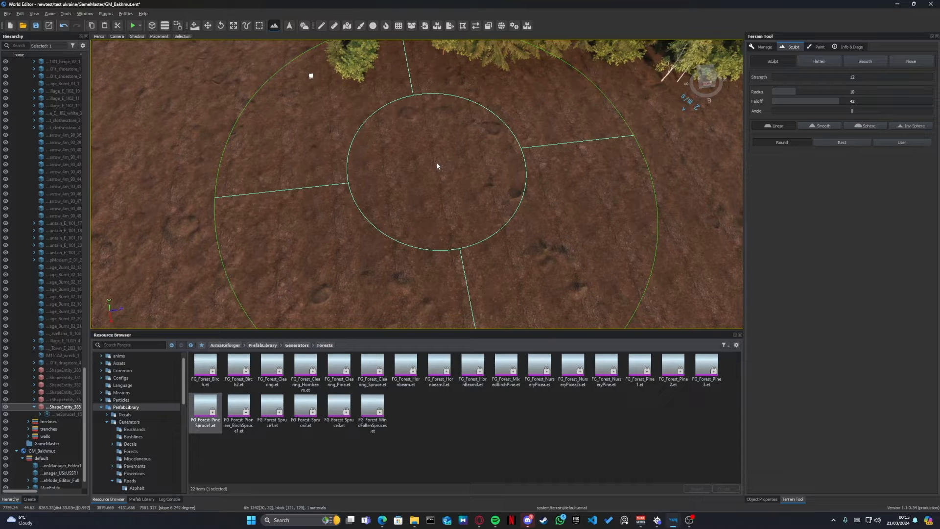
{"action": "scroll", "coordinate": [436, 162], "scroll_direction": "down", "scroll_amount": 6, "text": "ctrl"}
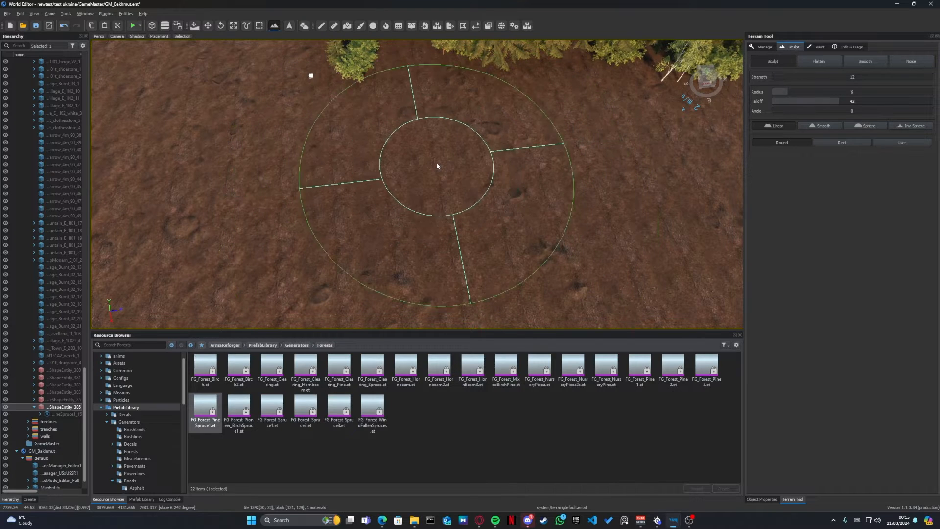
{"action": "scroll", "coordinate": [436, 162], "scroll_direction": "down", "scroll_amount": 2, "text": "ctrl"}
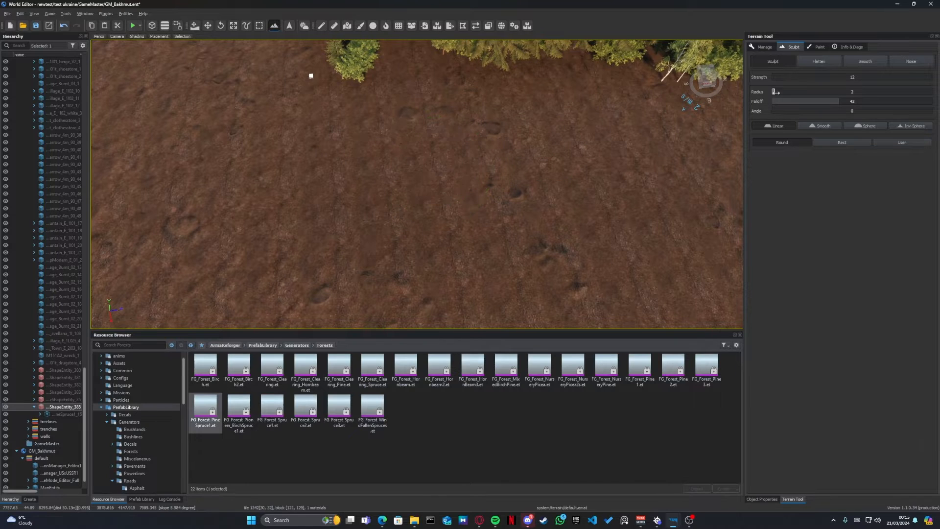
{"action": "left_click_drag", "start_coordinate": [855, 97], "coordinate": [832, 99]}
{"action": "scroll", "coordinate": [514, 149], "scroll_direction": "up", "scroll_amount": 5, "text": "ctrl"}
{"action": "scroll", "coordinate": [514, 150], "scroll_direction": "down", "scroll_amount": 3, "text": "ctrl"}
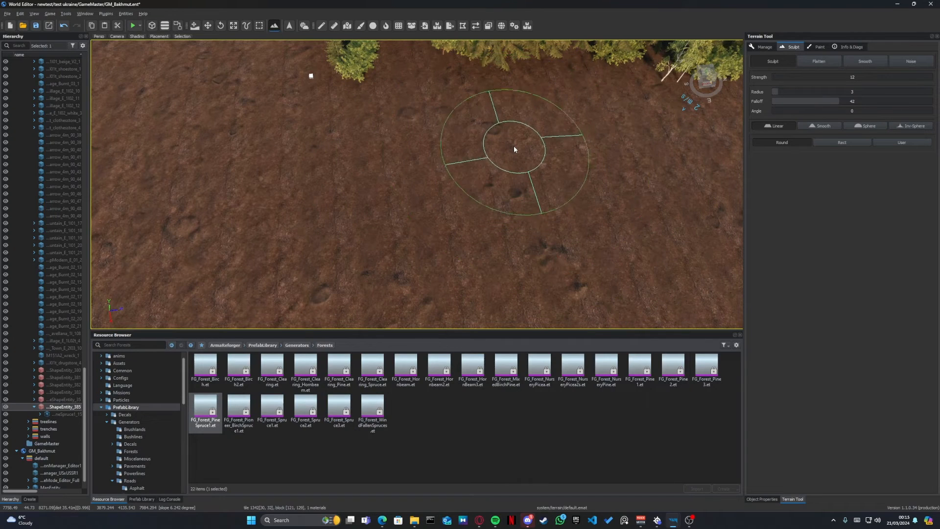
{"action": "scroll", "coordinate": [515, 149], "scroll_direction": "down", "scroll_amount": 1, "text": "ctrl"}
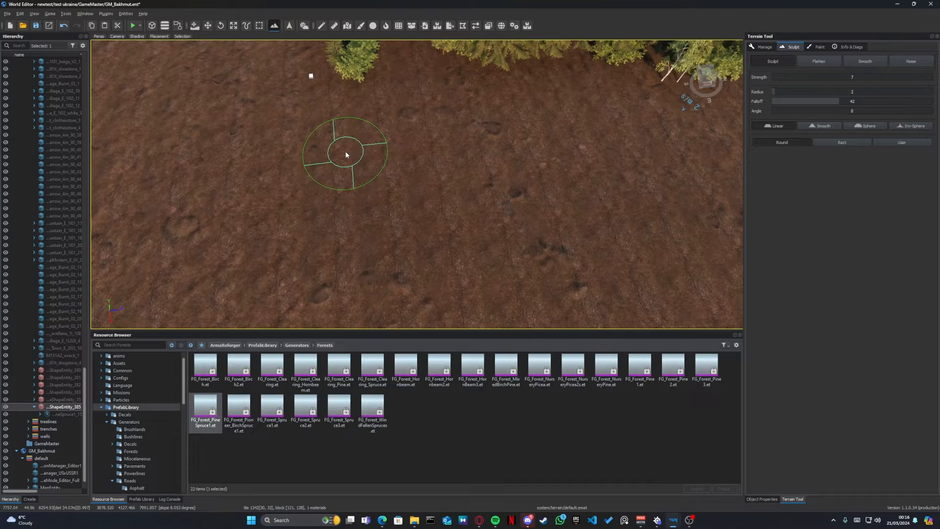
- Lower the terrain in a narrow trench across the bare brown soil in front of the trees
{"action": "key", "text": "ctrl"}
{"action": "left_click_drag", "start_coordinate": [348, 148], "coordinate": [466, 159], "text": "ctrl"}
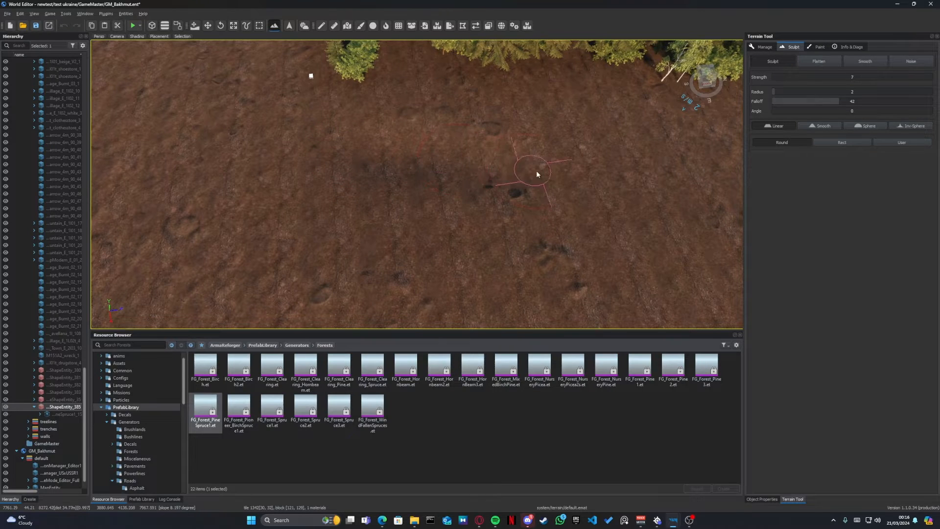
{"action": "mouse_move", "coordinate": [588, 182]}
{"action": "left_mouse_down", "text": "ctrl"}
{"action": "mouse_move", "coordinate": [615, 189]}
{"action": "mouse_move", "coordinate": [401, 160]}
{"action": "mouse_move", "coordinate": [609, 200]}
{"action": "left_mouse_up", "text": "ctrl"}
{"action": "key", "text": "w"}
{"action": "mouse_move", "coordinate": [525, 169]}
{"action": "right_mouse_down"}
{"action": "mouse_move", "coordinate": [596, 164]}
{"action": "mouse_move", "coordinate": [504, 178]}
{"action": "right_mouse_up"}
{"action": "key", "text": "s"}
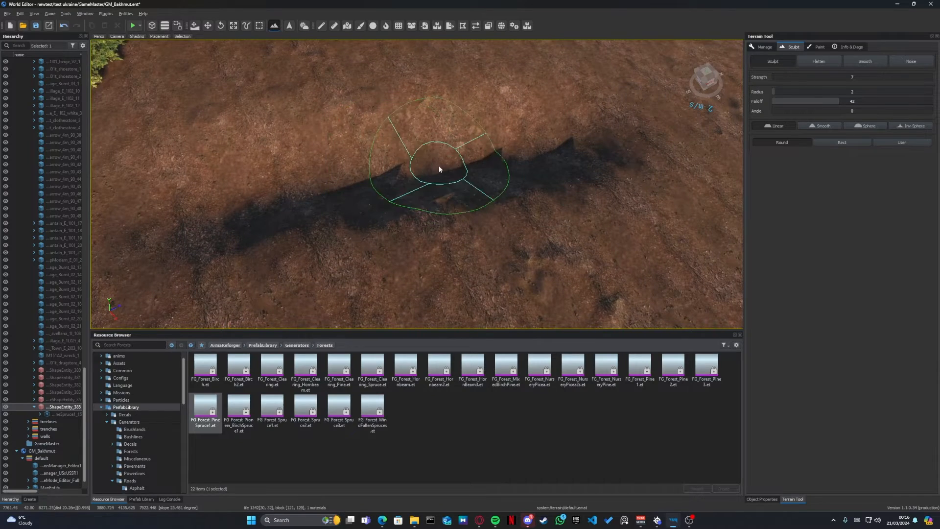
- Smooth the dug trench along its length with the Smooth brush at radius 1, then return to the Sculpt brush
{"action": "key", "text": "shift"}
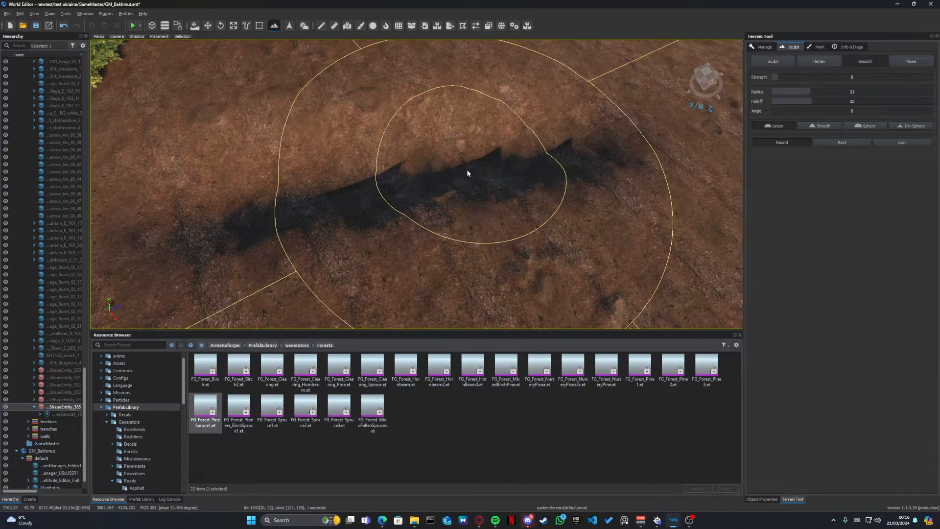
{"action": "scroll", "coordinate": [399, 168], "scroll_direction": "down", "scroll_amount": 20, "text": "shift"}
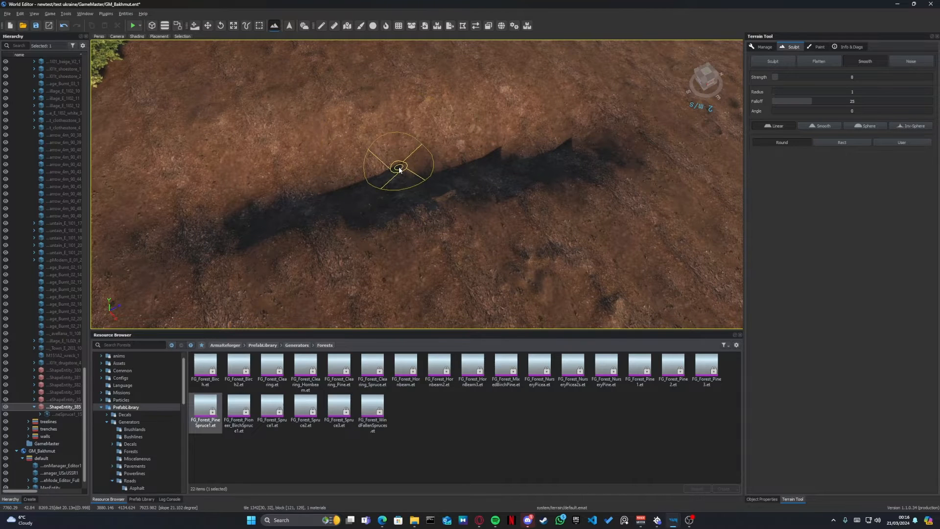
{"action": "left_click_drag", "start_coordinate": [268, 199], "coordinate": [554, 149]}
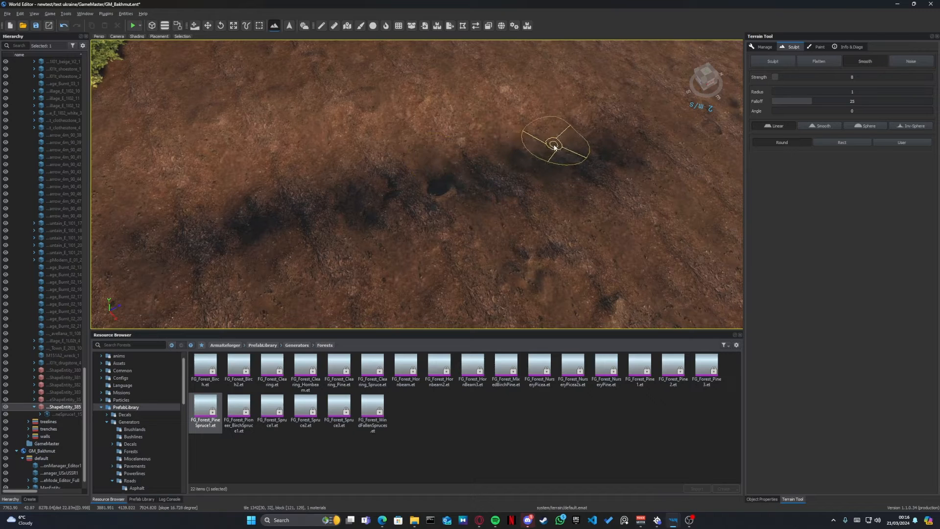
{"action": "left_click", "coordinate": [237, 211]}
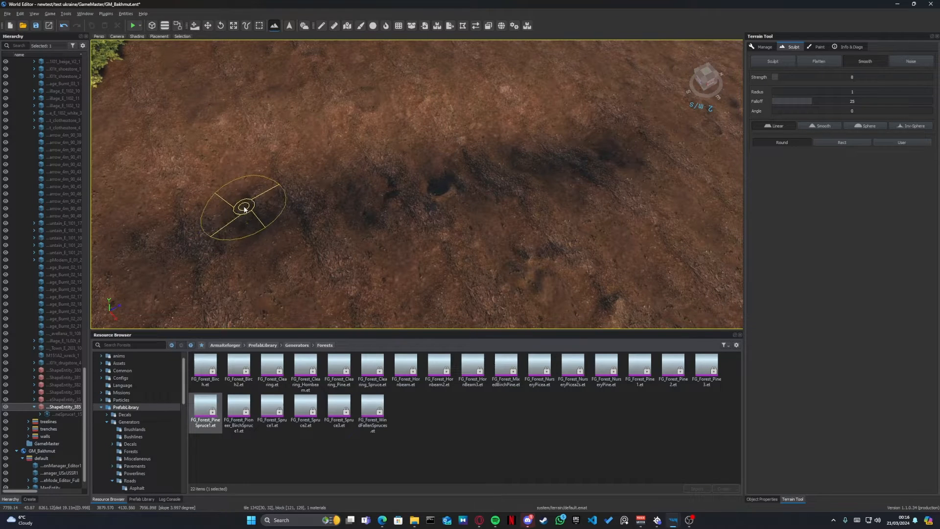
{"action": "key", "text": "2"}
{"action": "key", "text": "1"}
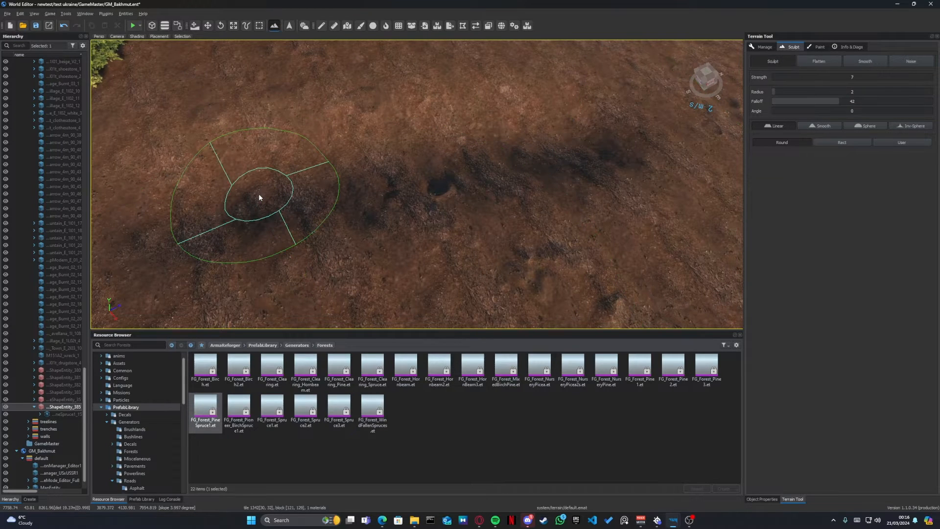
{"action": "mouse_move", "coordinate": [259, 193]}
{"action": "right_mouse_down"}
{"action": "mouse_move", "coordinate": [216, 193]}
{"action": "mouse_move", "coordinate": [250, 185]}
{"action": "mouse_move", "coordinate": [256, 92]}
{"action": "mouse_move", "coordinate": [166, 61]}
{"action": "mouse_move", "coordinate": [282, 78]}
{"action": "mouse_move", "coordinate": [360, 55]}
{"action": "right_mouse_up"}
{"action": "right_click_drag", "start_coordinate": [278, 129], "coordinate": [278, 149]}
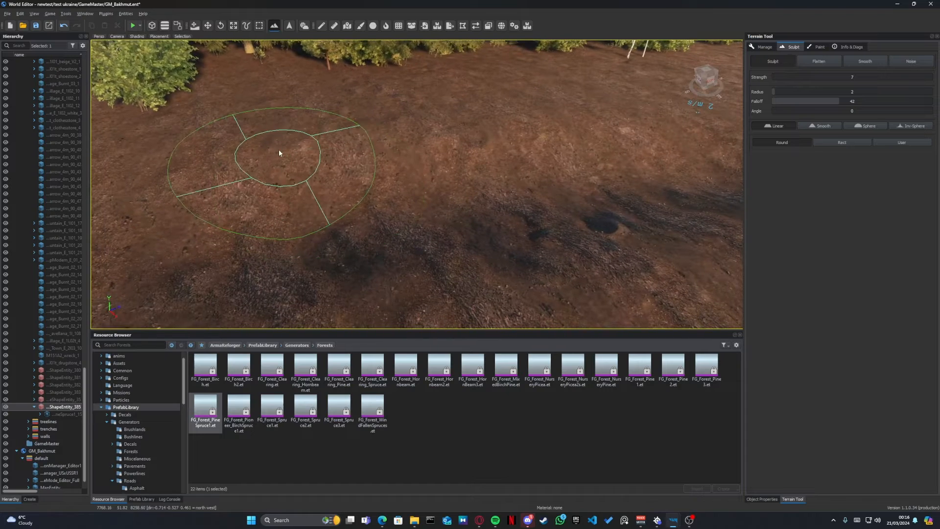
- Search the ArmaReforger assets for "trenchold" and place TrenchOld_02_450cm_metal_forest.et on the dug strip of soil
{"action": "left_click", "coordinate": [120, 345]}
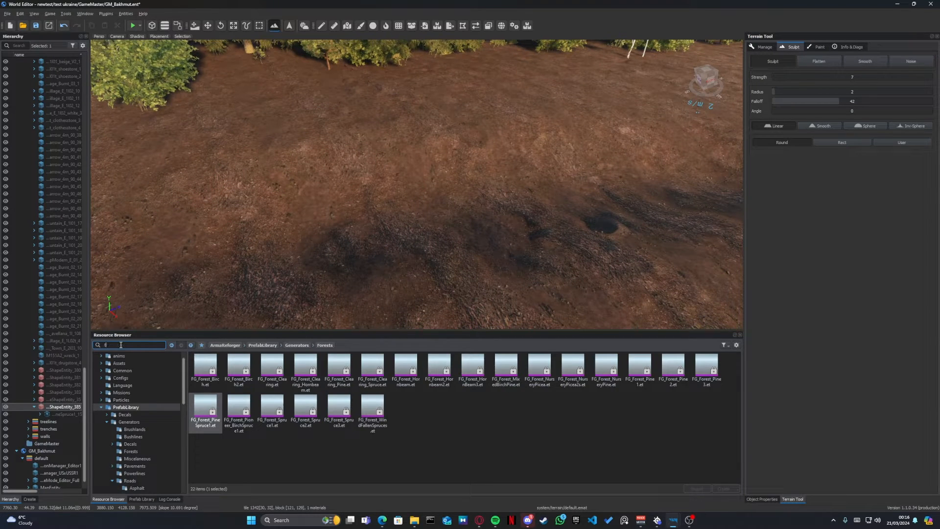
{"action": "type", "text": "trench"}
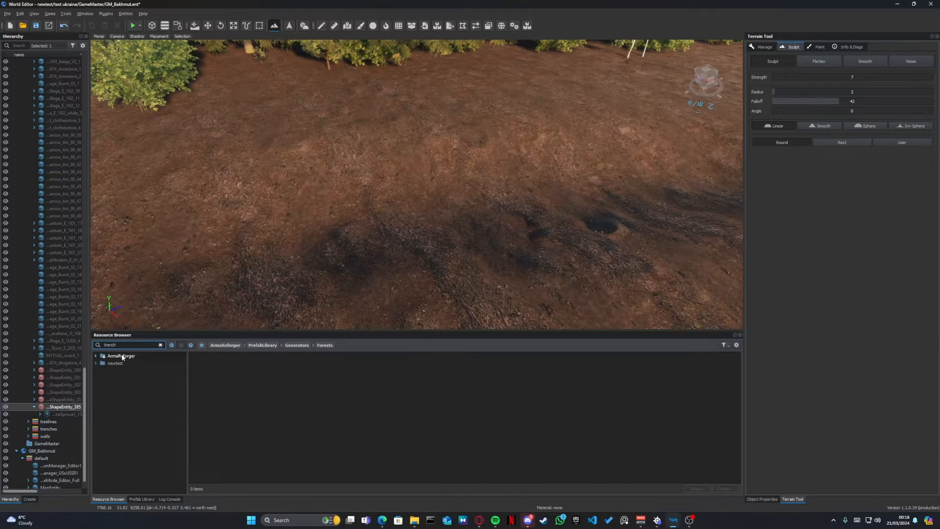
{"action": "left_click", "coordinate": [122, 356]}
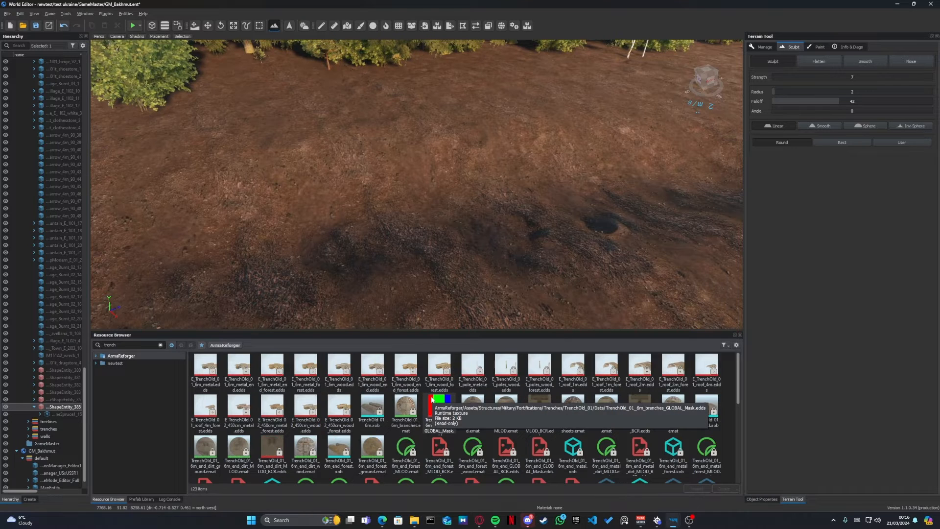
{"action": "scroll", "coordinate": [432, 399], "scroll_direction": "down", "scroll_amount": 3}
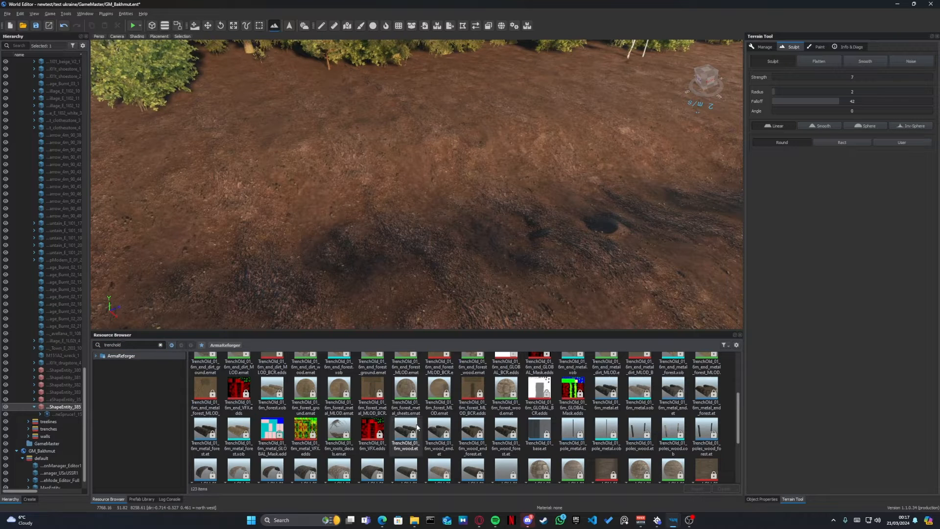
{"action": "scroll", "coordinate": [417, 427], "scroll_direction": "down", "scroll_amount": 2}
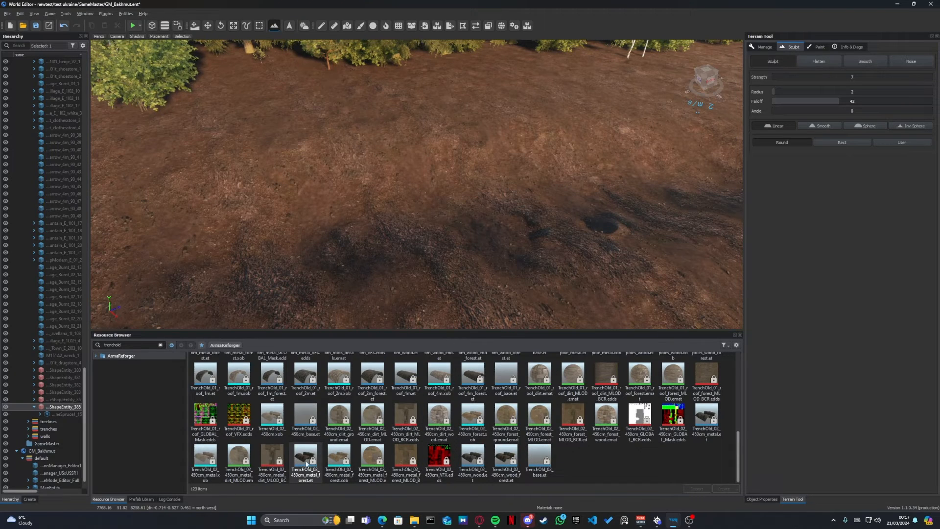
{"action": "left_click_drag", "start_coordinate": [303, 466], "coordinate": [374, 280]}
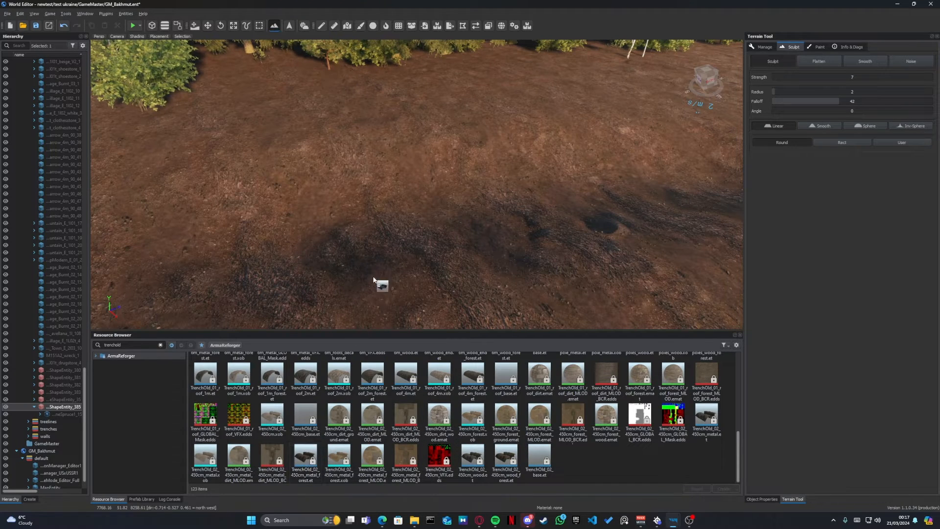
{"action": "left_click_drag", "start_coordinate": [394, 235], "coordinate": [394, 232]}
- Rotate the trench piece parallel to the dug strip, shift it along the strip and lower it slightly into the ground
{"action": "key", "text": "e"}
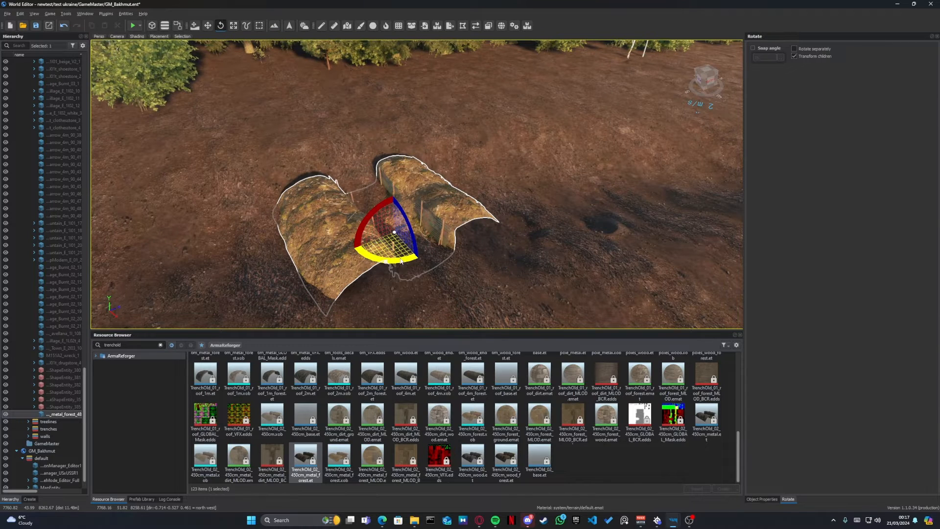
{"action": "mouse_move", "coordinate": [397, 262]}
{"action": "left_mouse_down"}
{"action": "mouse_move", "coordinate": [405, 265]}
{"action": "mouse_move", "coordinate": [380, 265]}
{"action": "mouse_move", "coordinate": [409, 265]}
{"action": "left_mouse_up"}
{"action": "key", "text": "w"}
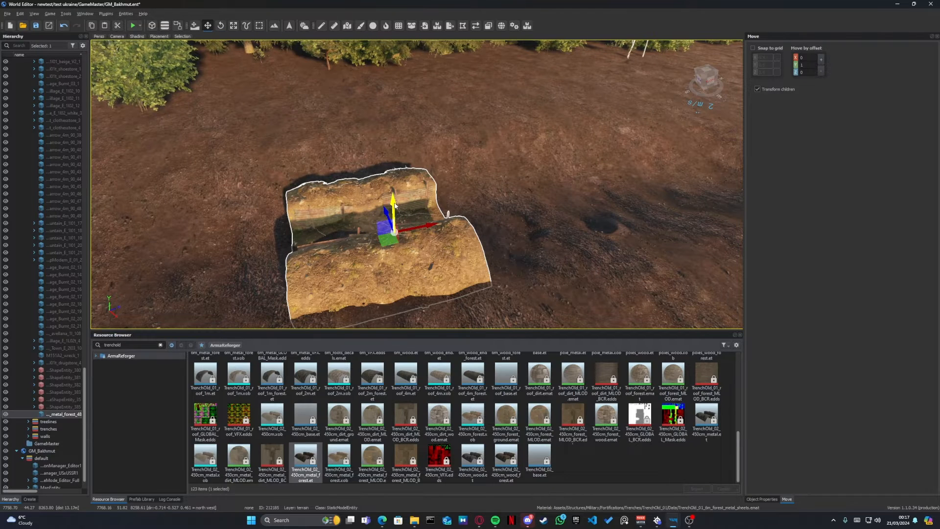
{"action": "left_click_drag", "start_coordinate": [395, 205], "coordinate": [513, 211]}
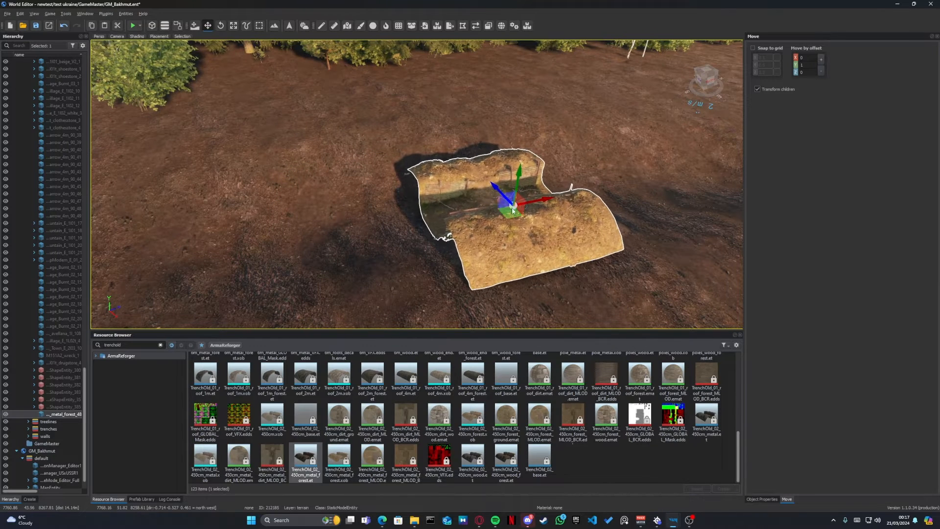
{"action": "left_click_drag", "start_coordinate": [520, 170], "coordinate": [519, 172]}
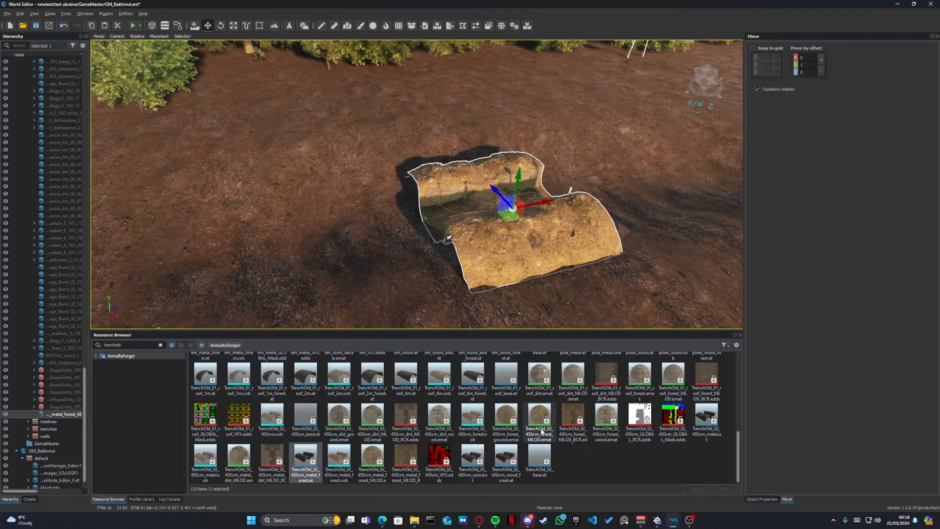
{"action": "scroll", "coordinate": [539, 433], "scroll_direction": "up", "scroll_amount": 1}
{"action": "scroll", "coordinate": [539, 433], "scroll_direction": "up", "scroll_amount": 1}
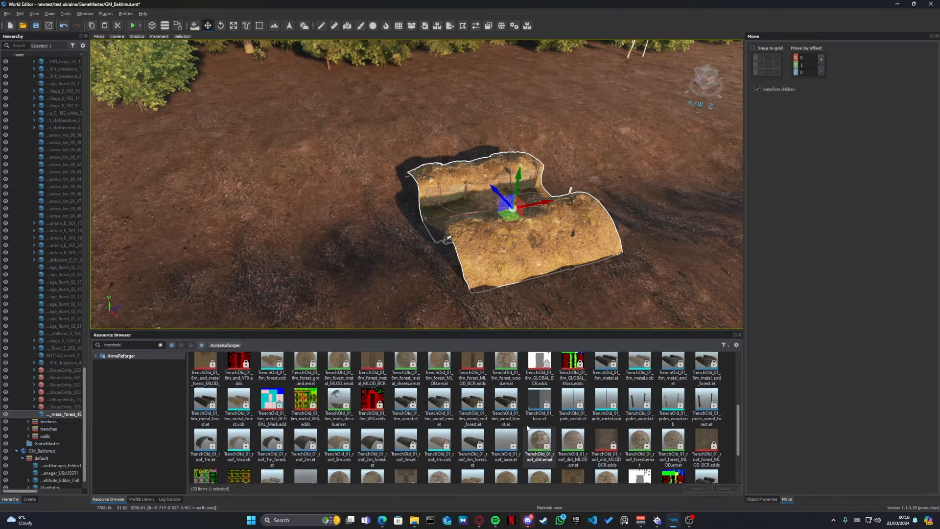
{"action": "left_click_drag", "start_coordinate": [472, 406], "coordinate": [471, 390]}
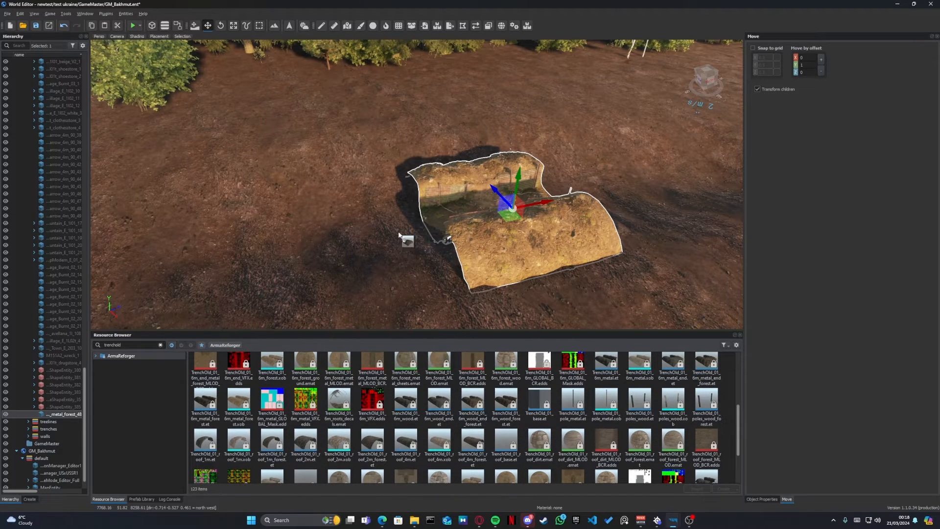
{"action": "left_click_drag", "start_coordinate": [381, 225], "coordinate": [381, 225]}
{"action": "key", "text": "e"}
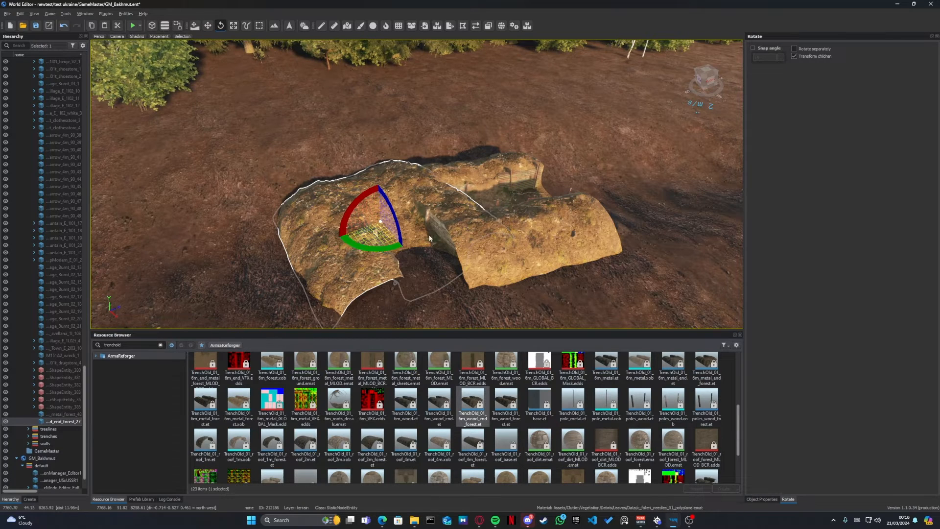
{"action": "key", "text": "Delete"}
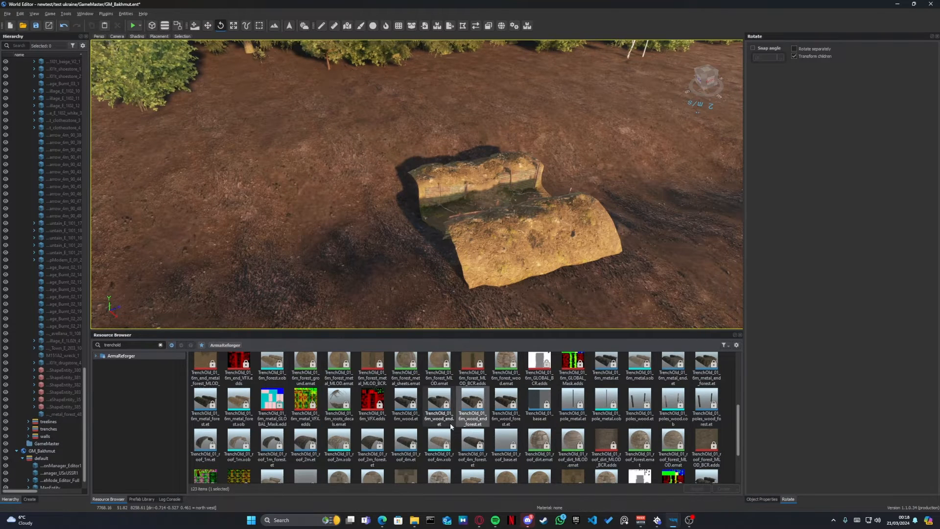
- Place TrenchOld_01_6m_metal_end_forest.et and rotate and move it to join the first trench piece as its closed end
{"action": "scroll", "coordinate": [456, 414], "scroll_direction": "up", "scroll_amount": 2}
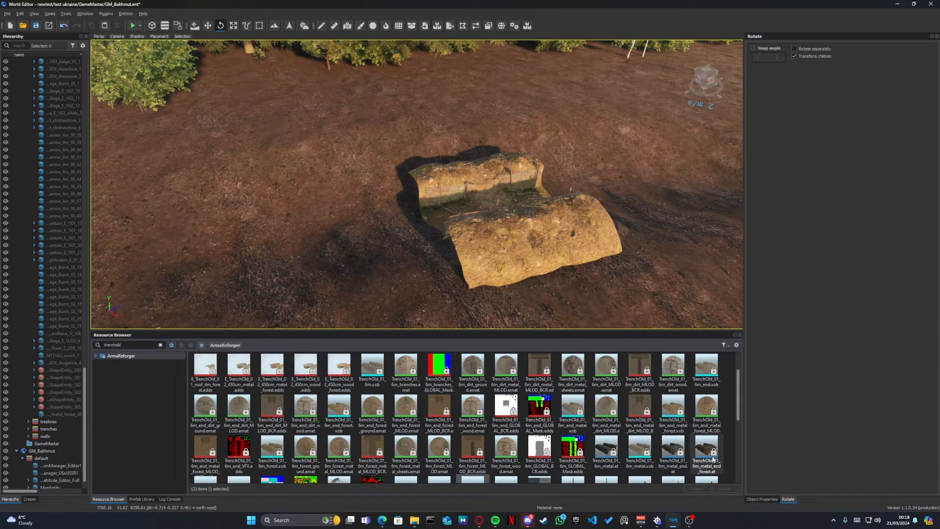
{"action": "left_click_drag", "start_coordinate": [707, 453], "coordinate": [398, 234]}
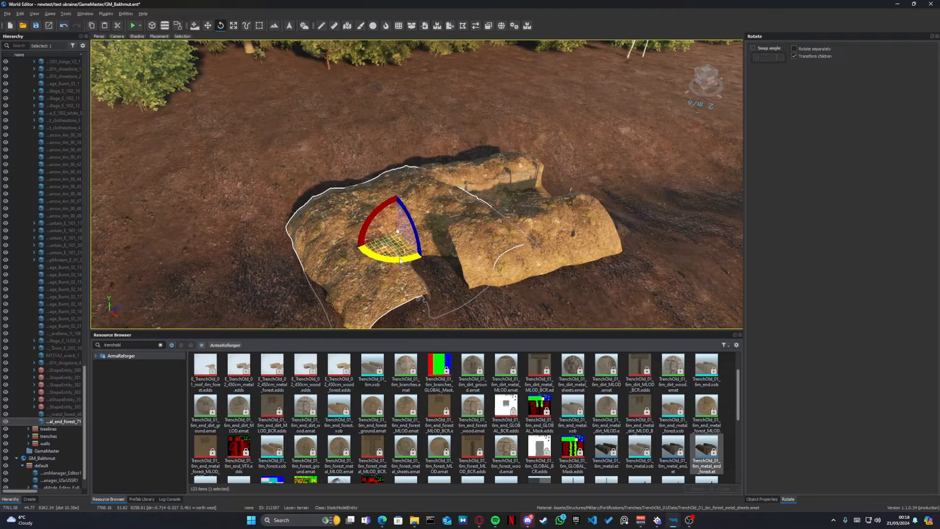
{"action": "left_click_drag", "start_coordinate": [400, 261], "coordinate": [338, 253]}
{"action": "key", "text": "w"}
{"action": "left_click_drag", "start_coordinate": [343, 214], "coordinate": [344, 220]}
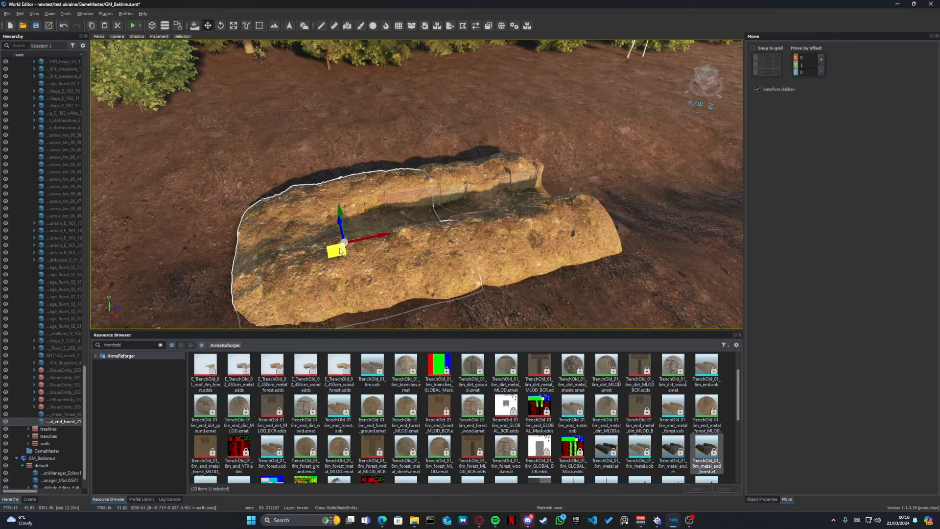
{"action": "mouse_move", "coordinate": [365, 243]}
{"action": "left_mouse_down"}
{"action": "mouse_move", "coordinate": [429, 234]}
{"action": "mouse_move", "coordinate": [350, 249]}
{"action": "mouse_move", "coordinate": [368, 247]}
{"action": "left_mouse_up"}
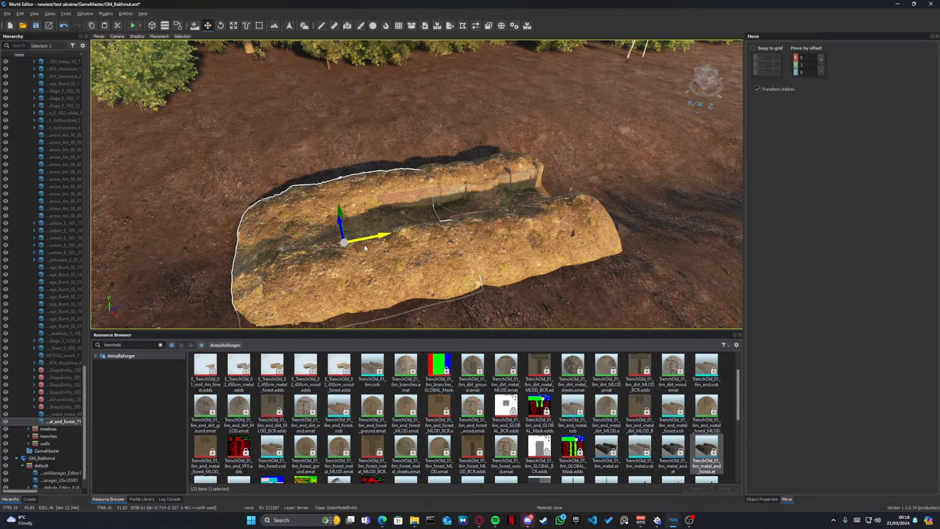
{"action": "mouse_move", "coordinate": [361, 249]}
{"action": "left_mouse_down"}
{"action": "mouse_move", "coordinate": [345, 252]}
{"action": "mouse_move", "coordinate": [363, 247]}
{"action": "left_mouse_up"}
- Duplicate the 450 cm metal forest trench piece and move the copy against its open end to lengthen the trench
{"action": "right_click_drag", "start_coordinate": [410, 217], "coordinate": [367, 210]}
{"action": "key", "text": "d"}
{"action": "right_click_drag", "start_coordinate": [339, 163], "coordinate": [342, 180]}
{"action": "left_click", "coordinate": [341, 181]}
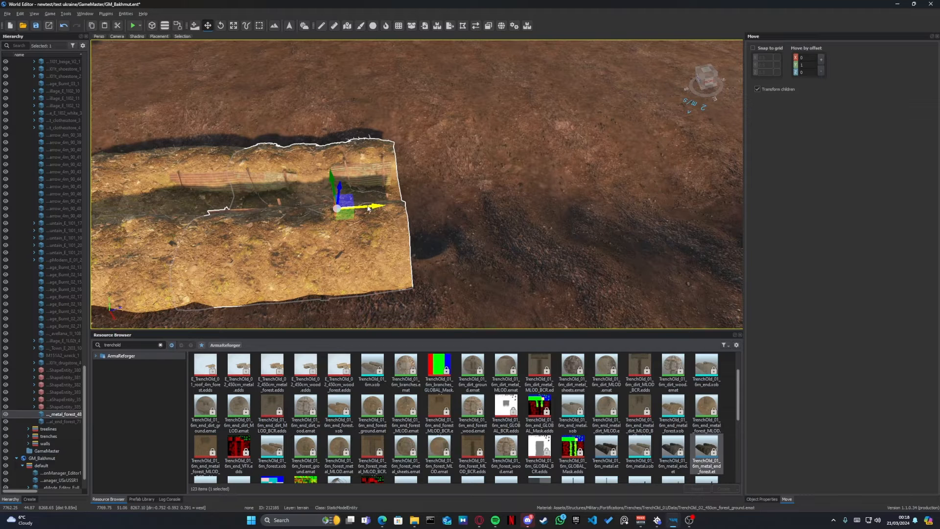
{"action": "left_click_drag", "start_coordinate": [369, 208], "coordinate": [520, 195], "text": "shift"}
{"action": "key", "text": "w"}
{"action": "mouse_move", "coordinate": [435, 200]}
{"action": "right_mouse_down"}
{"action": "mouse_move", "coordinate": [468, 198]}
{"action": "mouse_move", "coordinate": [338, 188]}
{"action": "mouse_move", "coordinate": [255, 164]}
{"action": "mouse_move", "coordinate": [382, 179]}
{"action": "mouse_move", "coordinate": [465, 169]}
{"action": "mouse_move", "coordinate": [490, 186]}
{"action": "mouse_move", "coordinate": [561, 190]}
{"action": "mouse_move", "coordinate": [502, 200]}
{"action": "mouse_move", "coordinate": [495, 192]}
{"action": "right_mouse_up"}
- Raise the terrain around the trench's closed end with the Sculpt brush at strength 7 and radius 2
{"action": "key", "text": "d"}
{"action": "key", "text": "a"}
{"action": "key", "text": "t"}
{"action": "key", "text": "s"}
{"action": "key", "text": "d"}
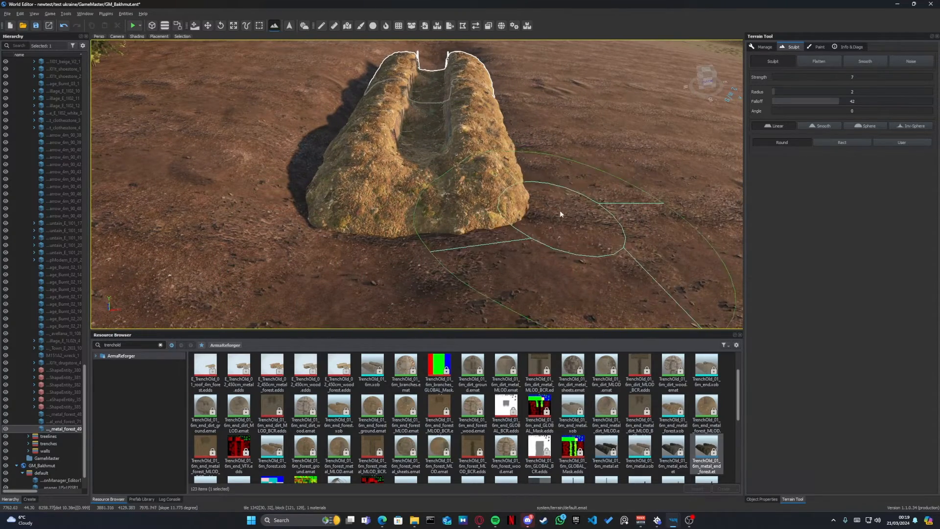
{"action": "left_click_drag", "start_coordinate": [554, 209], "coordinate": [407, 265]}
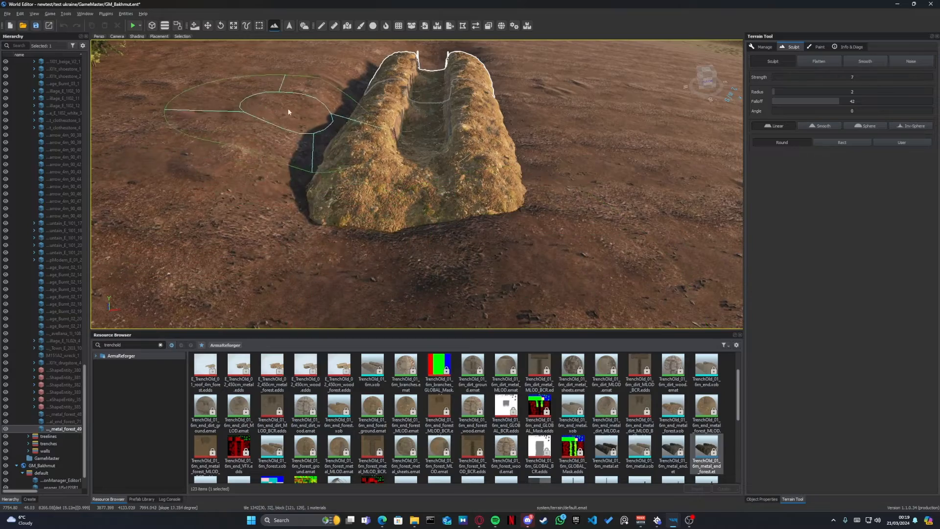
{"action": "mouse_move", "coordinate": [283, 214]}
{"action": "right_mouse_down"}
{"action": "mouse_move", "coordinate": [314, 211]}
{"action": "mouse_move", "coordinate": [221, 229]}
{"action": "right_mouse_up"}
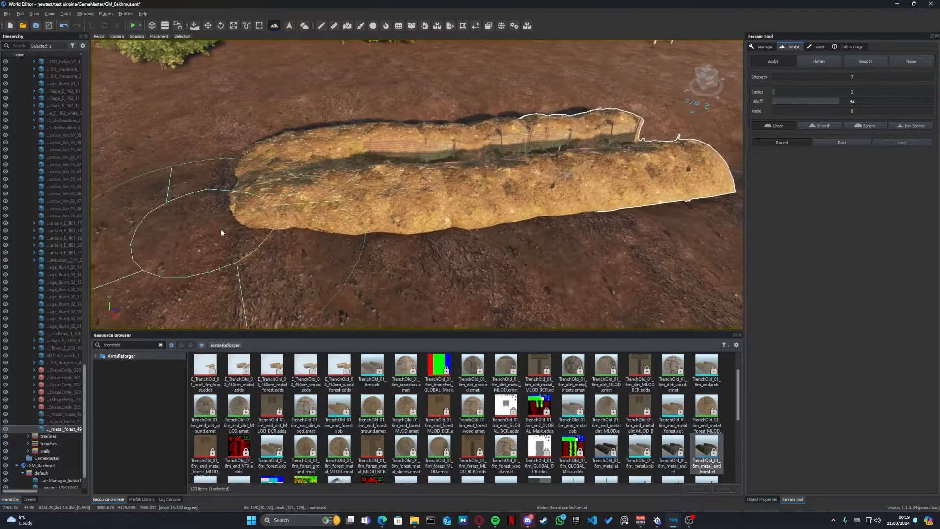
- Build up the soil along both long sides of the assembled trench with the Sculpt brush
{"action": "mouse_move", "coordinate": [453, 257]}
{"action": "left_mouse_down"}
{"action": "mouse_move", "coordinate": [406, 241]}
{"action": "mouse_move", "coordinate": [338, 260]}
{"action": "left_mouse_up"}
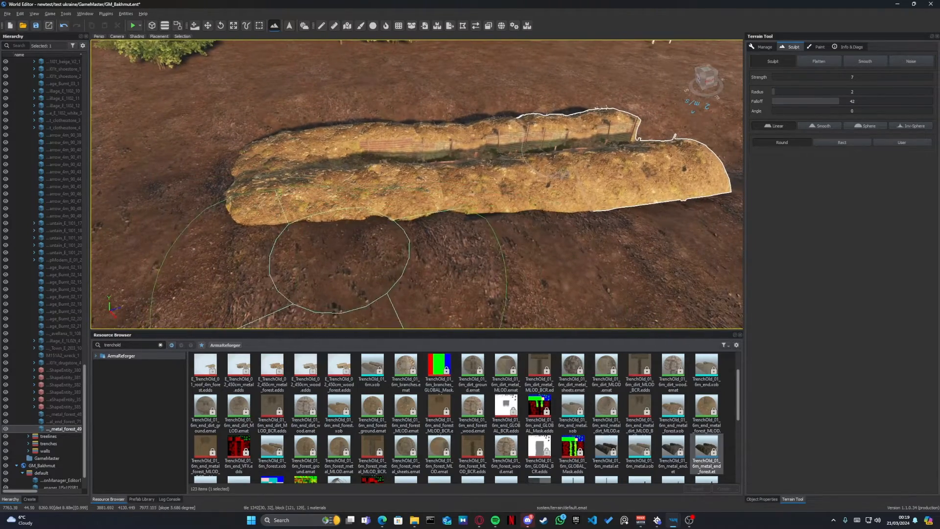
{"action": "right_click_drag", "start_coordinate": [339, 260], "coordinate": [345, 258]}
{"action": "mouse_move", "coordinate": [344, 258]}
{"action": "left_mouse_down"}
{"action": "mouse_move", "coordinate": [362, 241]}
{"action": "mouse_move", "coordinate": [525, 250]}
{"action": "mouse_move", "coordinate": [527, 237]}
{"action": "mouse_move", "coordinate": [503, 226]}
{"action": "left_mouse_up"}
{"action": "right_click_drag", "start_coordinate": [503, 226], "coordinate": [392, 233]}
{"action": "mouse_move", "coordinate": [379, 162]}
{"action": "right_mouse_down"}
{"action": "mouse_move", "coordinate": [468, 196]}
{"action": "mouse_move", "coordinate": [543, 179]}
{"action": "right_mouse_up"}
{"action": "mouse_move", "coordinate": [552, 177]}
{"action": "left_mouse_down"}
{"action": "mouse_move", "coordinate": [506, 197]}
{"action": "mouse_move", "coordinate": [516, 77]}
{"action": "mouse_move", "coordinate": [506, 78]}
{"action": "left_mouse_up"}
{"action": "mouse_move", "coordinate": [506, 78]}
{"action": "right_mouse_down"}
{"action": "mouse_move", "coordinate": [553, 73]}
{"action": "mouse_move", "coordinate": [562, 151]}
{"action": "right_mouse_up"}
{"action": "mouse_move", "coordinate": [505, 139]}
{"action": "left_mouse_down"}
{"action": "mouse_move", "coordinate": [506, 131]}
{"action": "mouse_move", "coordinate": [445, 169]}
{"action": "mouse_move", "coordinate": [384, 234]}
{"action": "left_mouse_up"}
{"action": "mouse_move", "coordinate": [384, 233]}
{"action": "right_mouse_down"}
{"action": "mouse_move", "coordinate": [362, 240]}
{"action": "mouse_move", "coordinate": [424, 202]}
{"action": "right_mouse_up"}
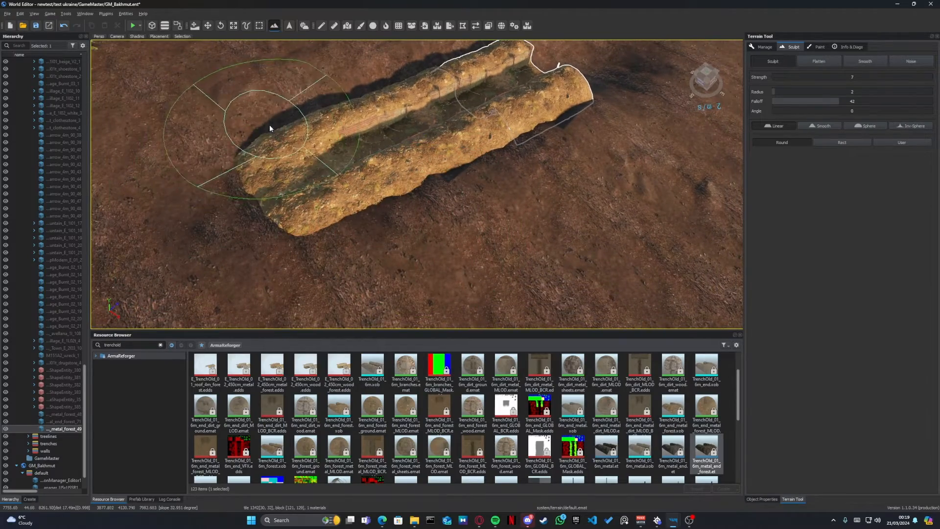
{"action": "mouse_move", "coordinate": [270, 125]}
{"action": "right_mouse_down"}
{"action": "mouse_move", "coordinate": [235, 117]}
{"action": "mouse_move", "coordinate": [181, 127]}
{"action": "mouse_move", "coordinate": [267, 122]}
{"action": "mouse_move", "coordinate": [274, 133]}
{"action": "right_mouse_up"}
- Lower the terrain in a strip beyond the trench's open end to continue the dug channel
{"action": "key", "text": "w"}
{"action": "right_click_drag", "start_coordinate": [294, 165], "coordinate": [316, 182]}
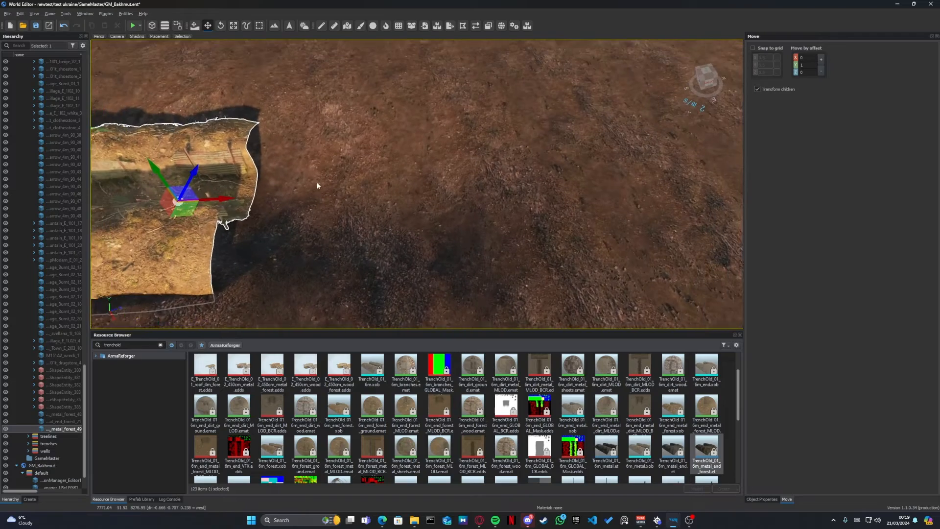
{"action": "key", "text": "t"}
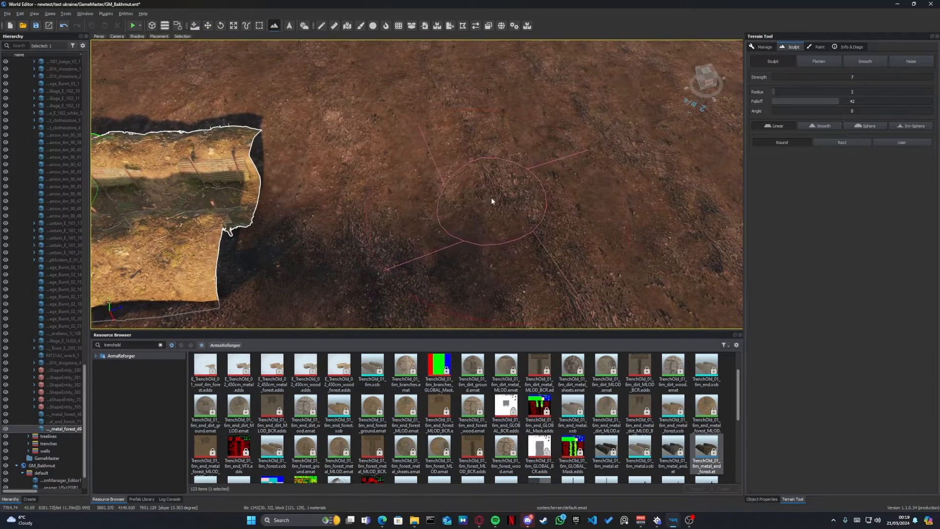
{"action": "mouse_move", "coordinate": [591, 189]}
{"action": "left_mouse_down"}
{"action": "mouse_move", "coordinate": [565, 190]}
{"action": "mouse_move", "coordinate": [733, 176]}
{"action": "mouse_move", "coordinate": [667, 180]}
{"action": "left_mouse_up"}
{"action": "right_click_drag", "start_coordinate": [667, 180], "coordinate": [608, 195]}
{"action": "mouse_move", "coordinate": [412, 184]}
{"action": "left_mouse_down"}
{"action": "mouse_move", "coordinate": [578, 202]}
{"action": "mouse_move", "coordinate": [232, 193]}
{"action": "mouse_move", "coordinate": [313, 193]}
{"action": "left_mouse_up"}
{"action": "mouse_move", "coordinate": [368, 195]}
{"action": "right_mouse_down"}
{"action": "mouse_move", "coordinate": [327, 160]}
{"action": "mouse_move", "coordinate": [378, 134]}
{"action": "mouse_move", "coordinate": [466, 218]}
{"action": "right_mouse_up"}
{"action": "key", "text": "w"}
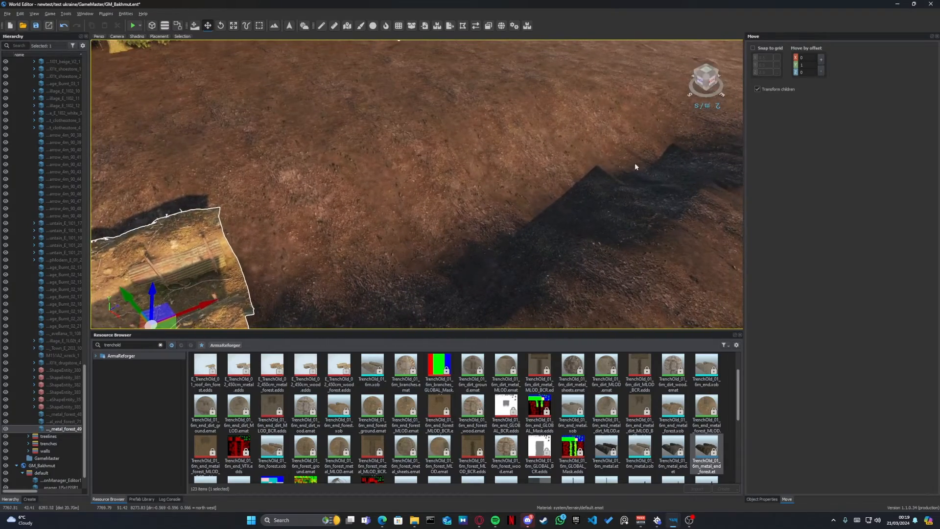
{"action": "right_click_drag", "start_coordinate": [652, 155], "coordinate": [591, 164]}
- Find the embankment prefabs with the search text "embank" and place ErodedEmbankment_01_dirt_straight.et beyond the trench's open end
{"action": "key", "text": "d"}
{"action": "key", "text": "a"}
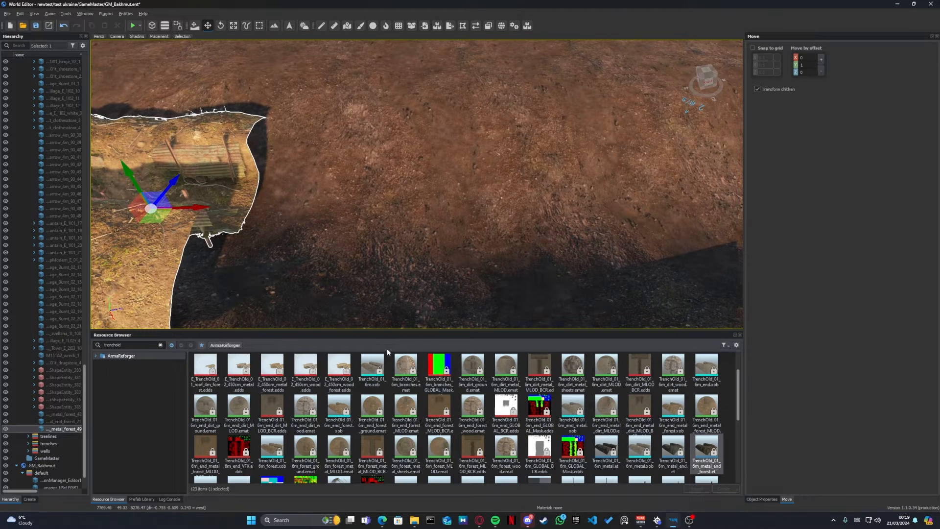
{"action": "left_click", "coordinate": [159, 346]}
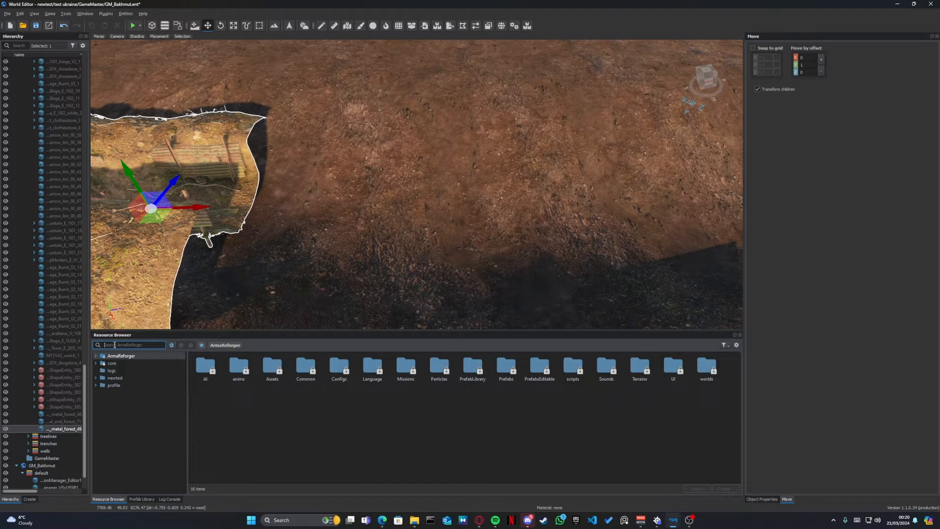
{"action": "type", "text": "ba"}
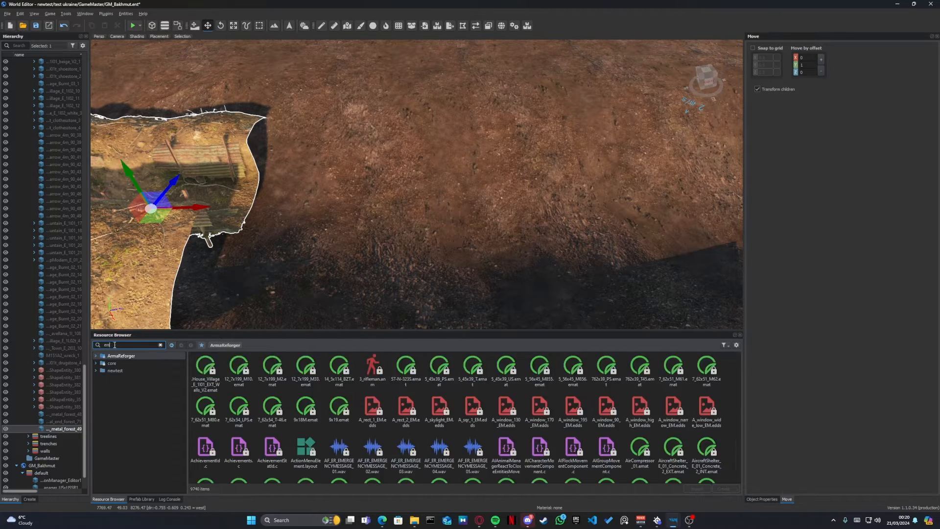
{"action": "type", "text": "nk"}
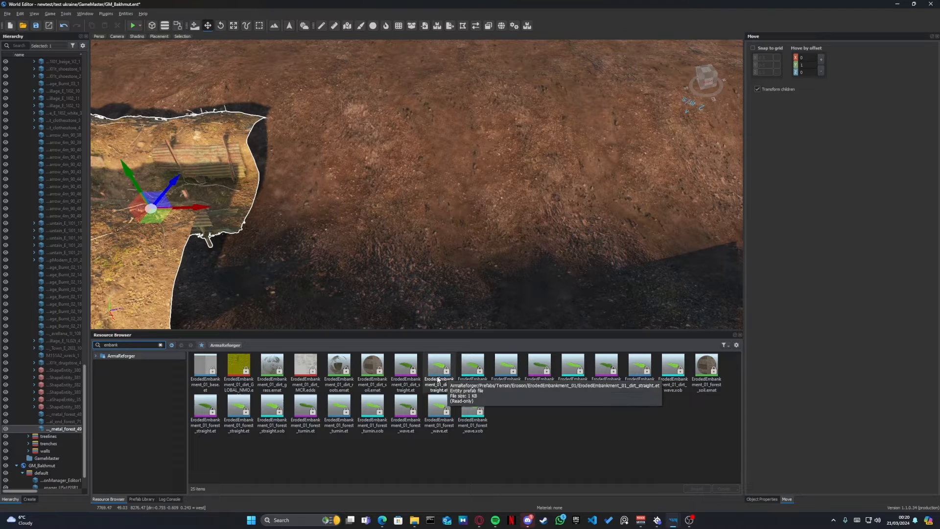
{"action": "left_click_drag", "start_coordinate": [447, 377], "coordinate": [358, 174]}
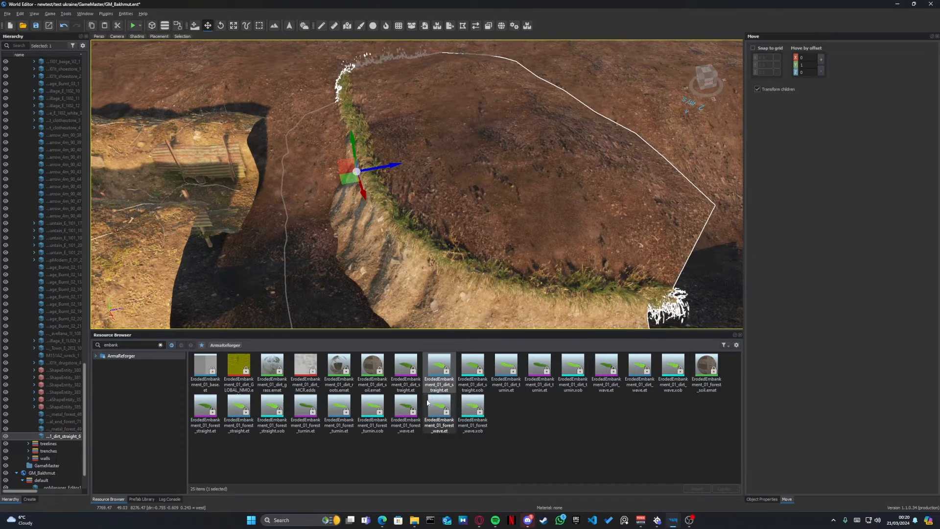
- Try out the ErodedEmbankment_01_forest_wave.et prefab beside the dirt embankment, then delete it
{"action": "left_click_drag", "start_coordinate": [438, 421], "coordinate": [655, 203]}
{"action": "right_click_drag", "start_coordinate": [655, 203], "coordinate": [710, 196]}
{"action": "key", "text": "s"}
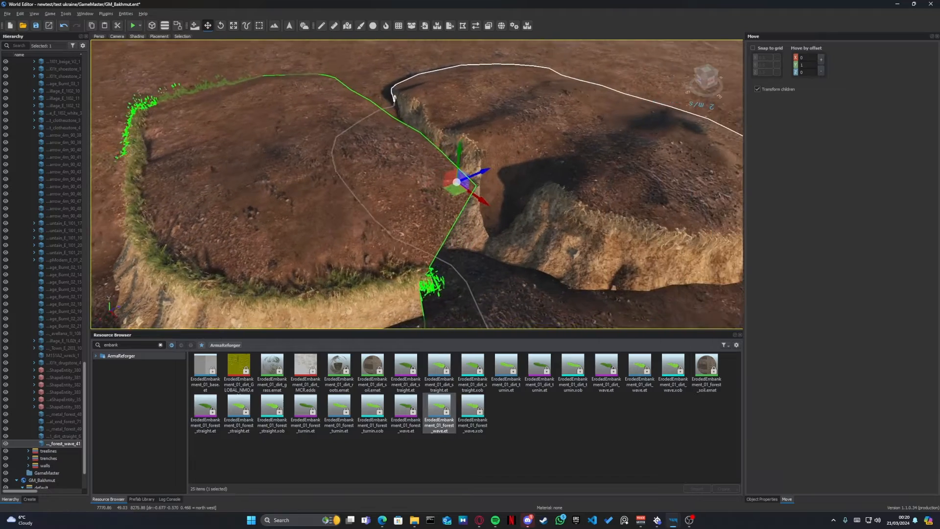
{"action": "key", "text": "s"}
{"action": "mouse_move", "coordinate": [392, 240]}
{"action": "right_mouse_down"}
{"action": "mouse_move", "coordinate": [414, 248]}
{"action": "mouse_move", "coordinate": [377, 250]}
{"action": "right_mouse_up"}
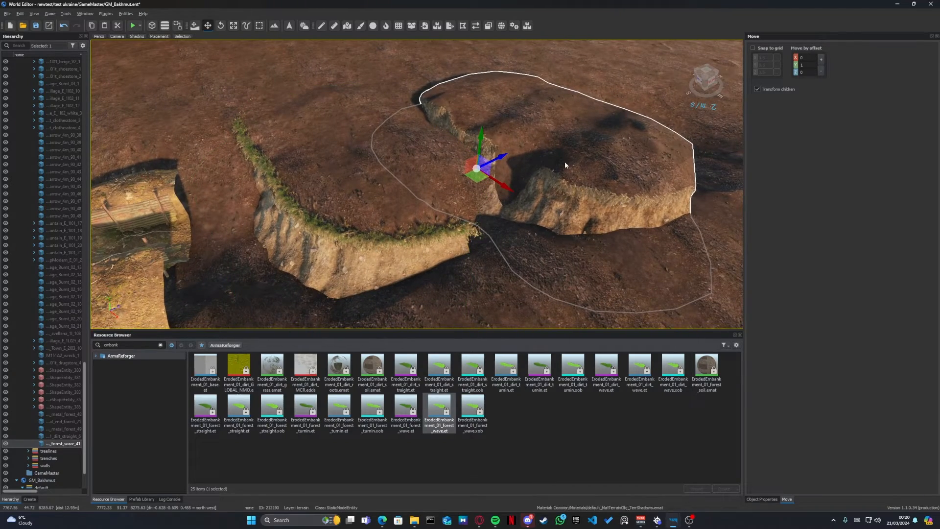
{"action": "key", "text": "Delete"}
- Move the straight dirt embankment sideways so that its eroded face lines one edge of the dug channel
{"action": "left_click", "coordinate": [354, 211]}
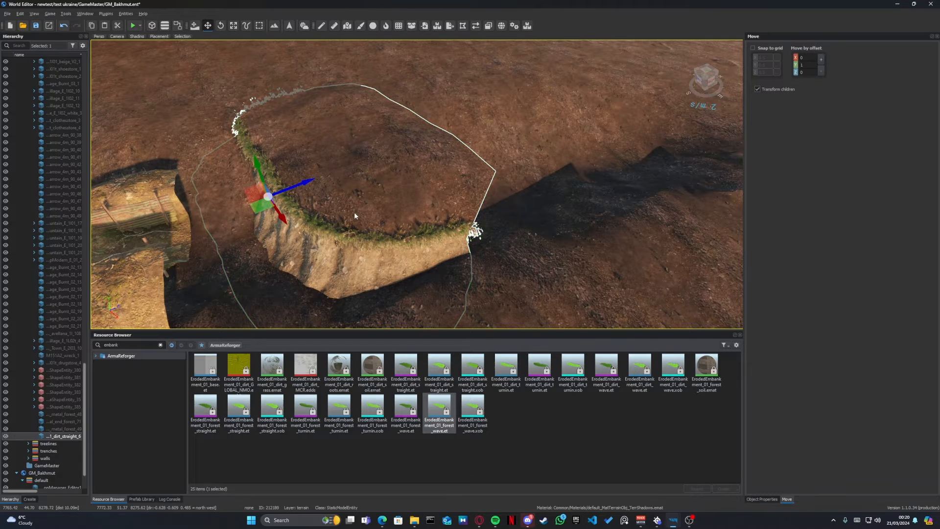
{"action": "key", "text": "e"}
{"action": "left_click_drag", "start_coordinate": [254, 225], "coordinate": [420, 171]}
{"action": "key", "text": "w"}
{"action": "key", "text": "e"}
{"action": "key", "text": "w"}
{"action": "key", "text": "w"}
{"action": "right_click_drag", "start_coordinate": [420, 171], "coordinate": [493, 177]}
{"action": "key", "text": "a"}
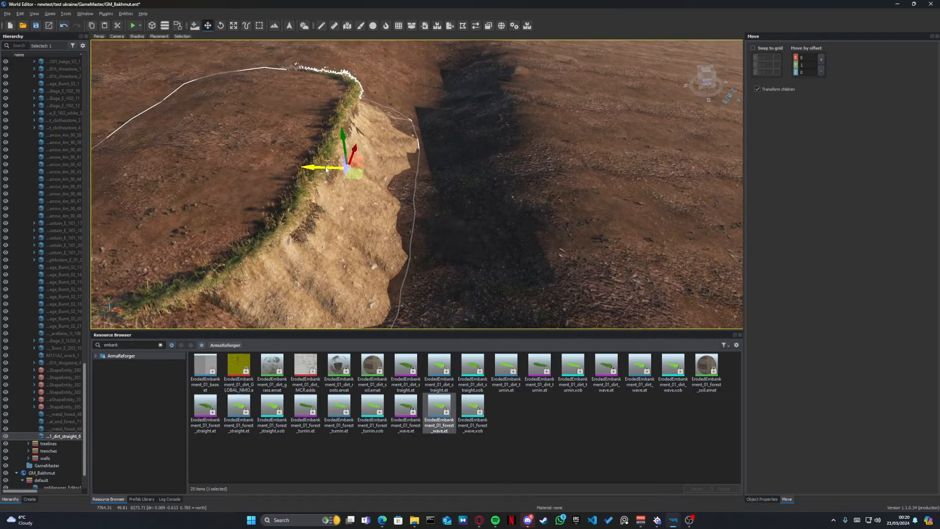
{"action": "left_click_drag", "start_coordinate": [326, 170], "coordinate": [466, 172], "text": "alt"}
- Duplicate the straight dirt embankment and set the copy along the opposite side of the channel, facing the first one
{"action": "key", "text": "alt+e"}
{"action": "left_click", "coordinate": [548, 199]}
{"action": "key", "text": "e"}
{"action": "key", "text": "w"}
{"action": "mouse_move", "coordinate": [434, 146]}
{"action": "left_mouse_down"}
{"action": "mouse_move", "coordinate": [433, 159]}
{"action": "mouse_move", "coordinate": [434, 151]}
{"action": "left_mouse_up"}
{"action": "key", "text": "a"}
{"action": "right_click_drag", "start_coordinate": [435, 152], "coordinate": [349, 143]}
{"action": "key", "text": "w"}
{"action": "key", "text": "d"}
{"action": "key", "text": "d"}
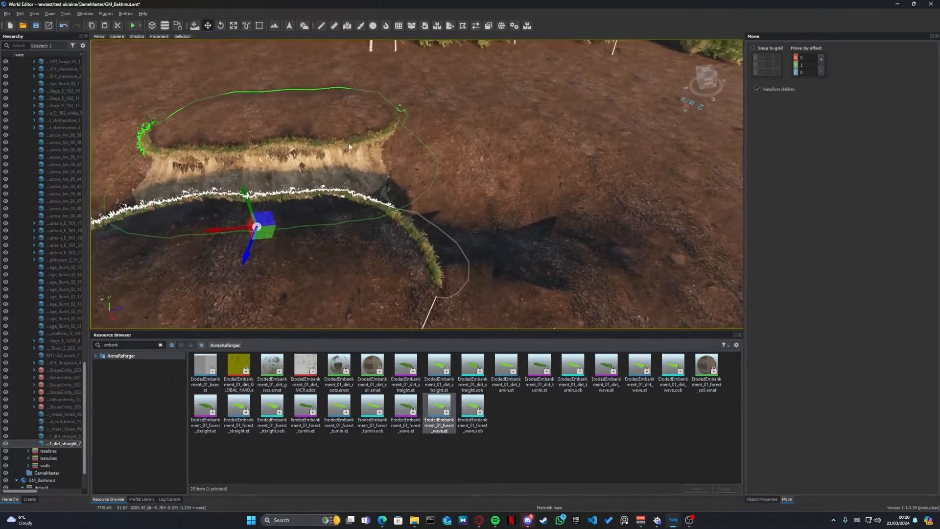
- Duplicate both facing embankments together and move the copies along the channel to lengthen its lined walls
{"action": "left_click", "coordinate": [341, 182], "text": "ctrl"}
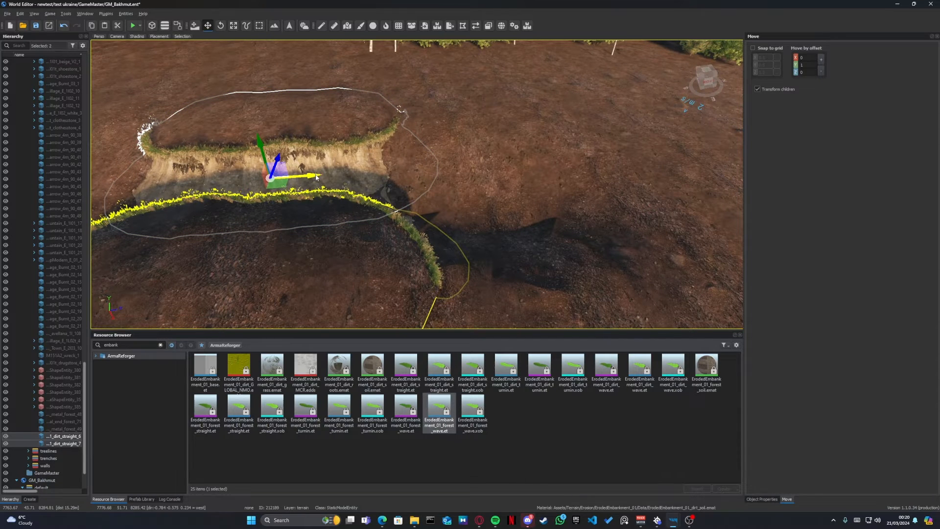
{"action": "left_click_drag", "start_coordinate": [317, 177], "coordinate": [506, 175]}
{"action": "left_click_drag", "start_coordinate": [674, 165], "coordinate": [674, 165]}
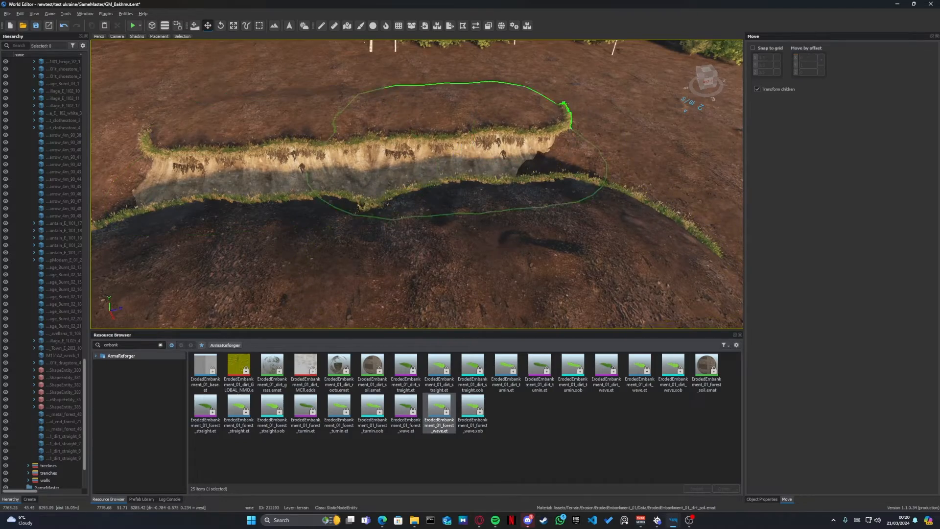
- Reshape the uneven ground beside the embankment-lined channel with the Sculpt brush at strength 7 and radius 2
{"action": "key", "text": "a"}
{"action": "right_click_drag", "start_coordinate": [563, 142], "coordinate": [691, 117]}
{"action": "key", "text": "z"}
{"action": "key", "text": "s"}
{"action": "key", "text": "q"}
{"action": "key", "text": "w"}
{"action": "key", "text": "d"}
{"action": "key", "text": "a"}
{"action": "key", "text": "d"}
{"action": "key", "text": "a"}
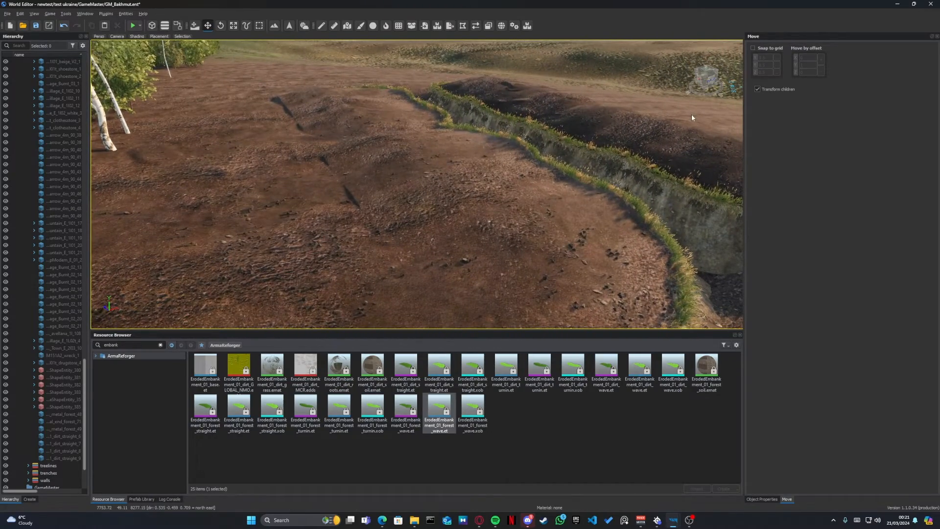
{"action": "key", "text": "t"}
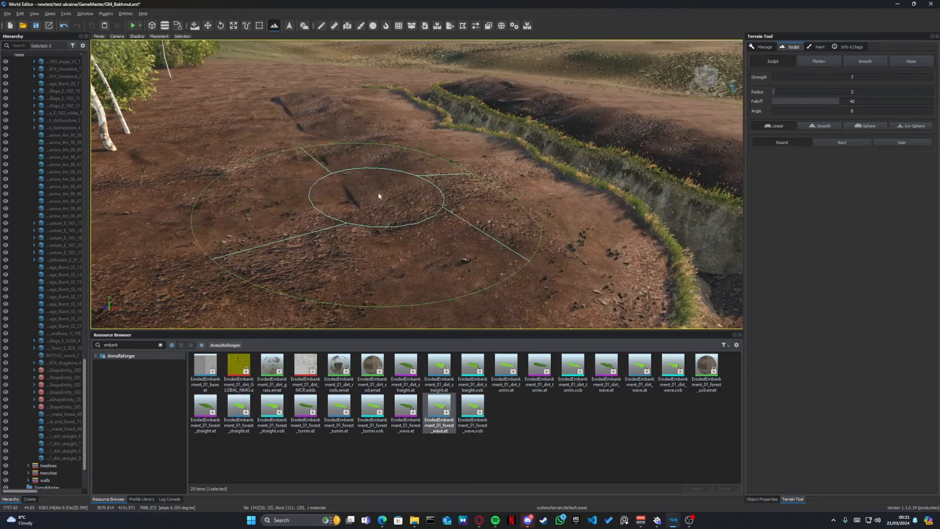
{"action": "left_click", "coordinate": [371, 229]}
{"action": "key", "text": "w"}
{"action": "mouse_move", "coordinate": [371, 229]}
{"action": "right_mouse_down"}
{"action": "mouse_move", "coordinate": [355, 231]}
{"action": "mouse_move", "coordinate": [348, 245]}
{"action": "mouse_move", "coordinate": [363, 196]}
{"action": "mouse_move", "coordinate": [351, 160]}
{"action": "right_mouse_up"}
{"action": "left_click_drag", "start_coordinate": [350, 160], "coordinate": [343, 162]}
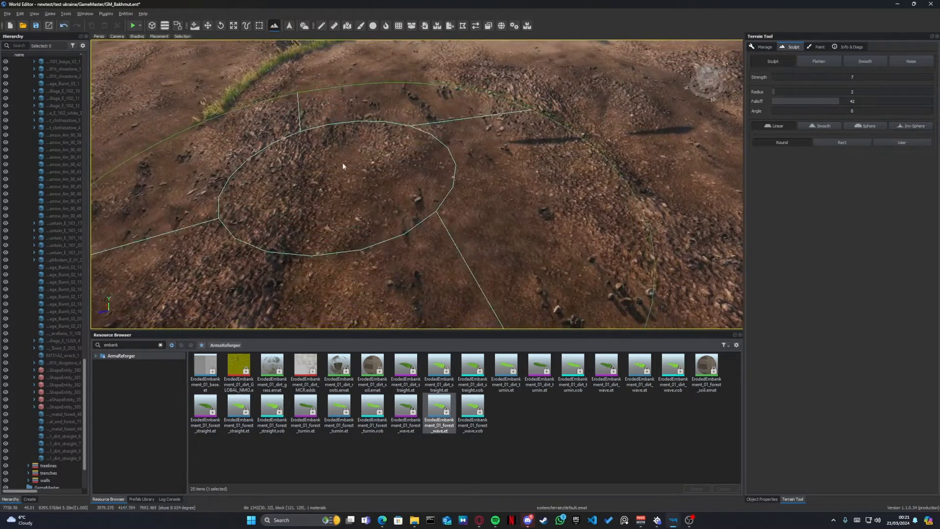
{"action": "mouse_move", "coordinate": [342, 162]}
{"action": "right_mouse_down"}
{"action": "mouse_move", "coordinate": [387, 161]}
{"action": "mouse_move", "coordinate": [290, 131]}
{"action": "mouse_move", "coordinate": [387, 125]}
{"action": "mouse_move", "coordinate": [509, 142]}
{"action": "mouse_move", "coordinate": [563, 132]}
{"action": "right_mouse_up"}
{"action": "key", "text": "w"}
{"action": "key", "text": "w"}
{"action": "key", "text": "q"}
{"action": "right_click_drag", "start_coordinate": [483, 133], "coordinate": [480, 76]}
{"action": "key", "text": "e"}
{"action": "right_click_drag", "start_coordinate": [275, 98], "coordinate": [297, 163]}
- Enlarge the Sculpt brush radius to 4 and shape the broad ground behind the embankments
{"action": "scroll", "coordinate": [428, 203], "scroll_direction": "up", "scroll_amount": 4, "text": "ctrl"}
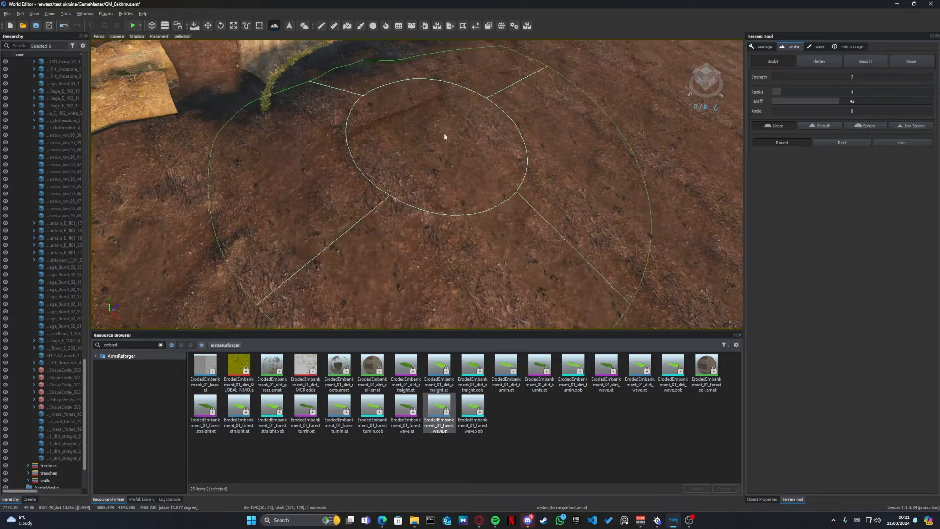
{"action": "right_click_drag", "start_coordinate": [441, 130], "coordinate": [371, 119]}
{"action": "key", "text": "d"}
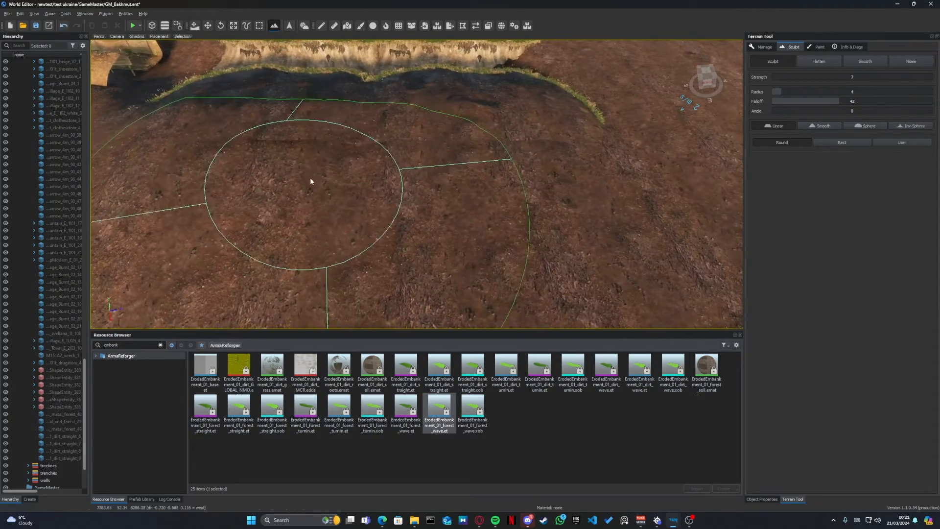
{"action": "left_click_drag", "start_coordinate": [311, 180], "coordinate": [607, 162]}
{"action": "mouse_move", "coordinate": [607, 163]}
{"action": "right_mouse_down"}
{"action": "mouse_move", "coordinate": [460, 164]}
{"action": "mouse_move", "coordinate": [489, 145]}
{"action": "mouse_move", "coordinate": [426, 132]}
{"action": "mouse_move", "coordinate": [367, 159]}
{"action": "mouse_move", "coordinate": [441, 179]}
{"action": "mouse_move", "coordinate": [450, 139]}
{"action": "mouse_move", "coordinate": [461, 201]}
{"action": "mouse_move", "coordinate": [571, 240]}
{"action": "right_mouse_up"}
- Return to the Move tool, review the trench and embankments from above, and save the world
{"action": "key", "text": "w"}
{"action": "key", "text": "w"}
{"action": "key", "text": "w"}
{"action": "key", "text": "s"}
{"action": "key", "text": "w"}
{"action": "key", "text": "s"}
{"action": "key", "text": "s"}
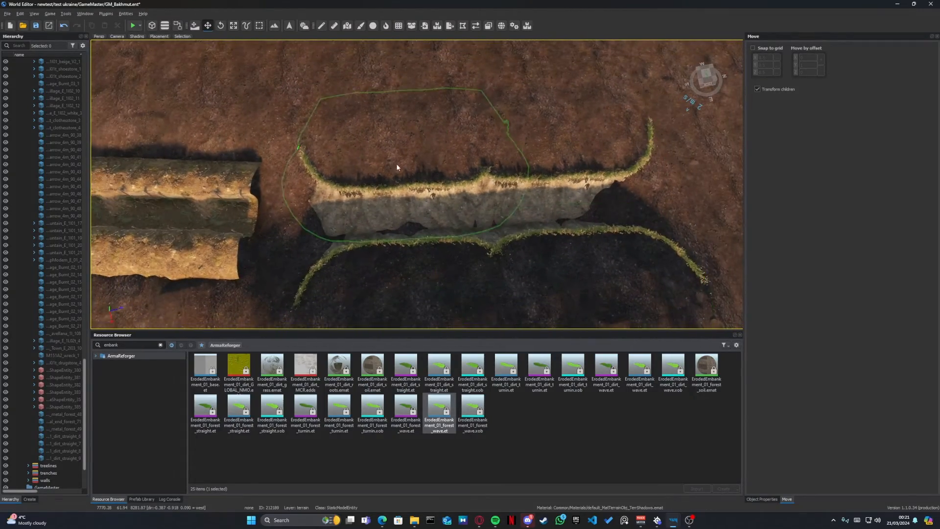
{"action": "right_click_drag", "start_coordinate": [484, 126], "coordinate": [412, 106]}
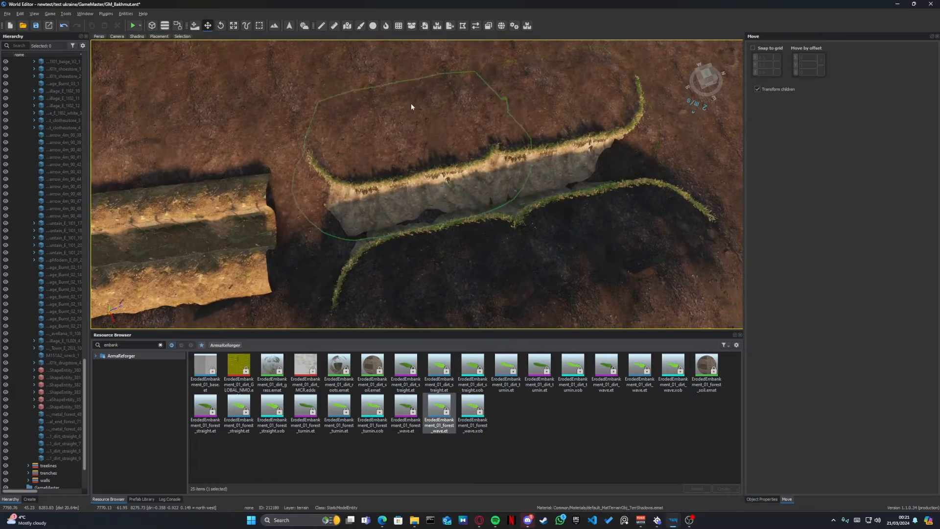
{"action": "key", "text": "a"}
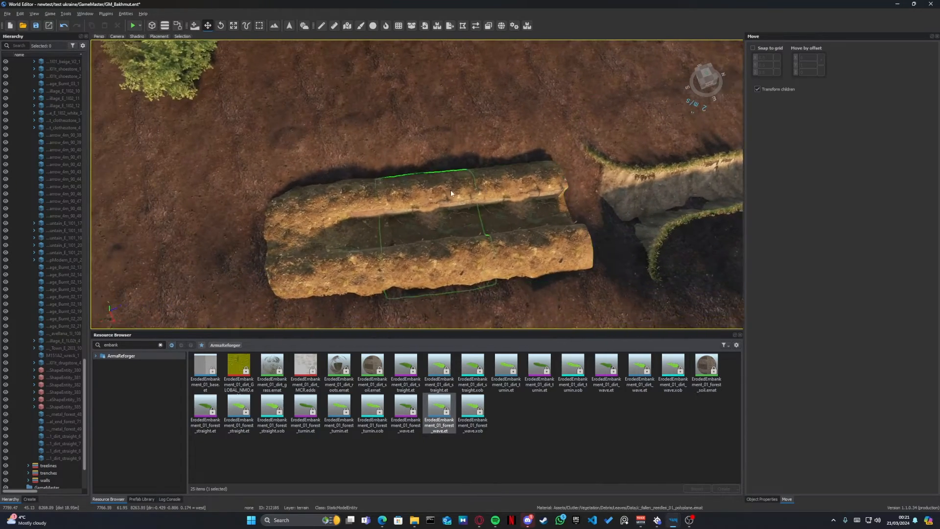
{"action": "key", "text": "w"}
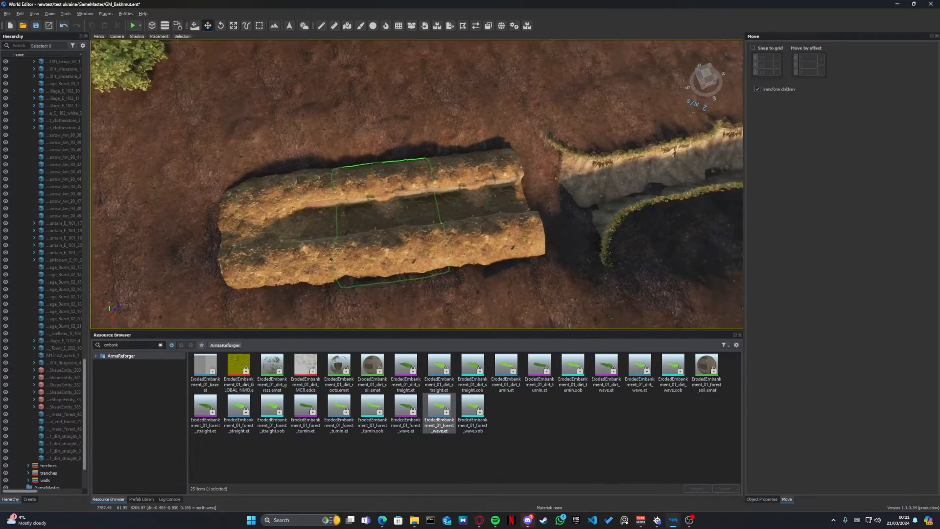
{"action": "key", "text": "ctrl+s"}
- Activate the Vector tool over the road and clear the resource search
{"action": "key", "text": "w"}
{"action": "right_click_drag", "start_coordinate": [448, 196], "coordinate": [591, 225]}
{"action": "key", "text": "w"}
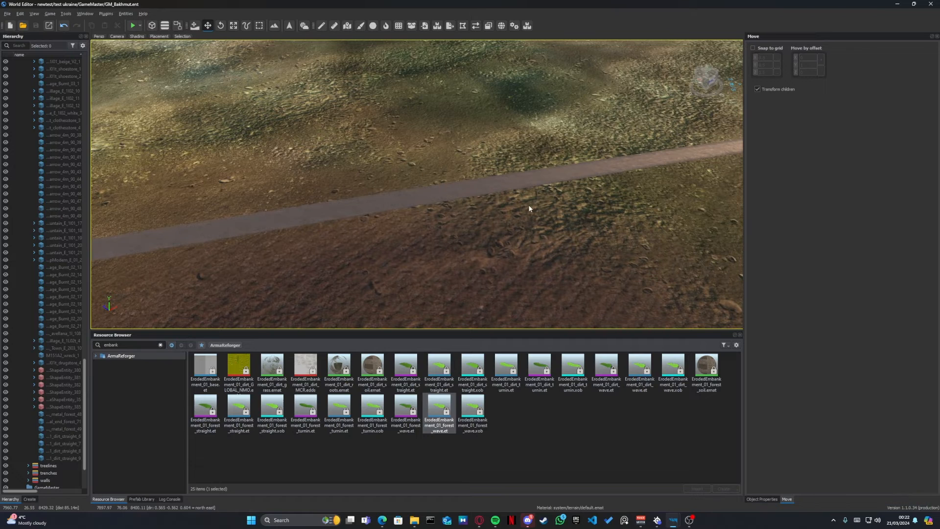
{"action": "key", "text": "v"}
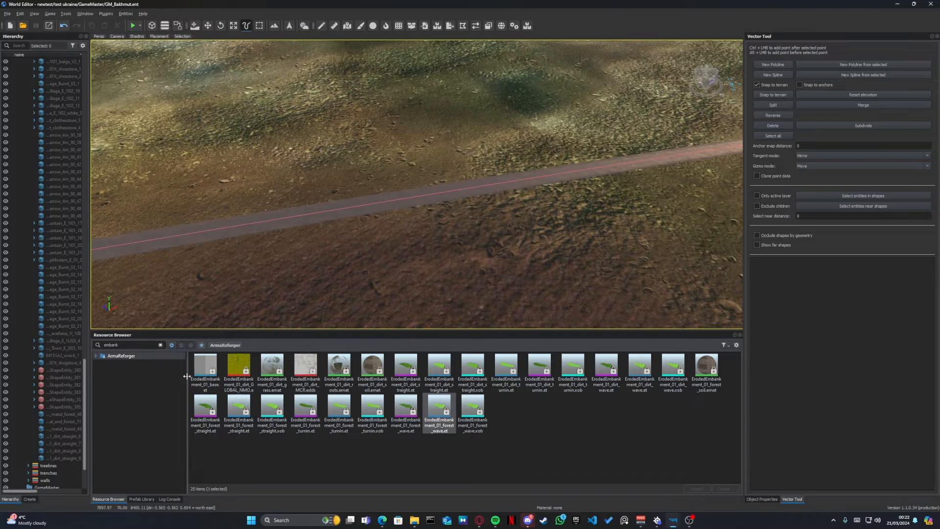
{"action": "left_click", "coordinate": [160, 344]}
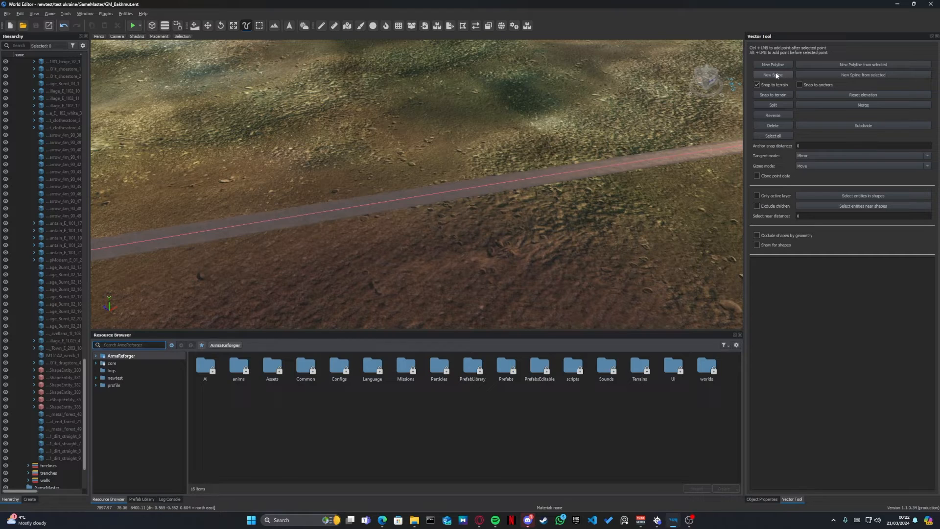
{"action": "key", "text": "w"}
{"action": "right_click_drag", "start_coordinate": [588, 162], "coordinate": [568, 181]}
{"action": "right_click_drag", "start_coordinate": [632, 208], "coordinate": [370, 234]}
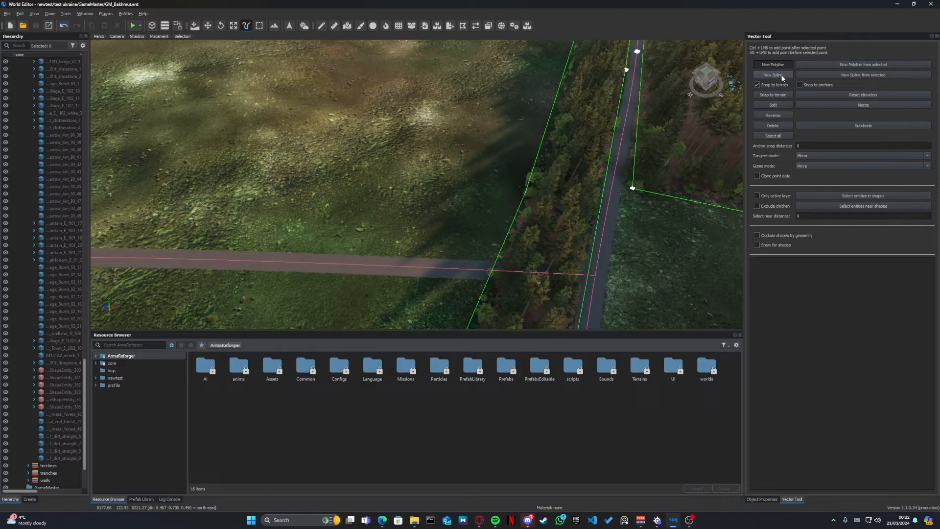
{"action": "right_click", "coordinate": [629, 238]}
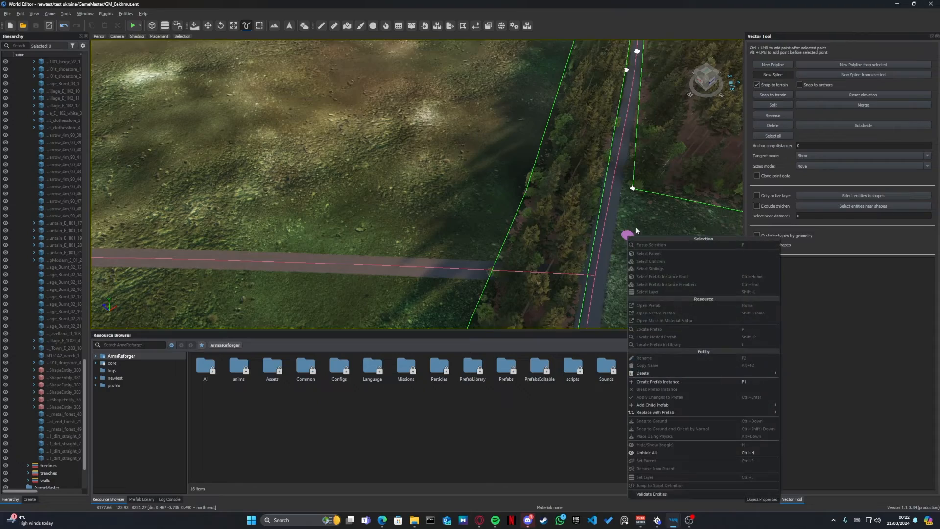
{"action": "left_click", "coordinate": [445, 171]}
- Examine the power poles, their wires and the spline that carries them beside the road
{"action": "right_click_drag", "start_coordinate": [445, 171], "coordinate": [563, 142]}
{"action": "key", "text": "w"}
{"action": "key", "text": "w"}
{"action": "key", "text": "d"}
{"action": "key", "text": "d"}
{"action": "scroll", "coordinate": [471, 192], "scroll_direction": "up", "scroll_amount": 8}
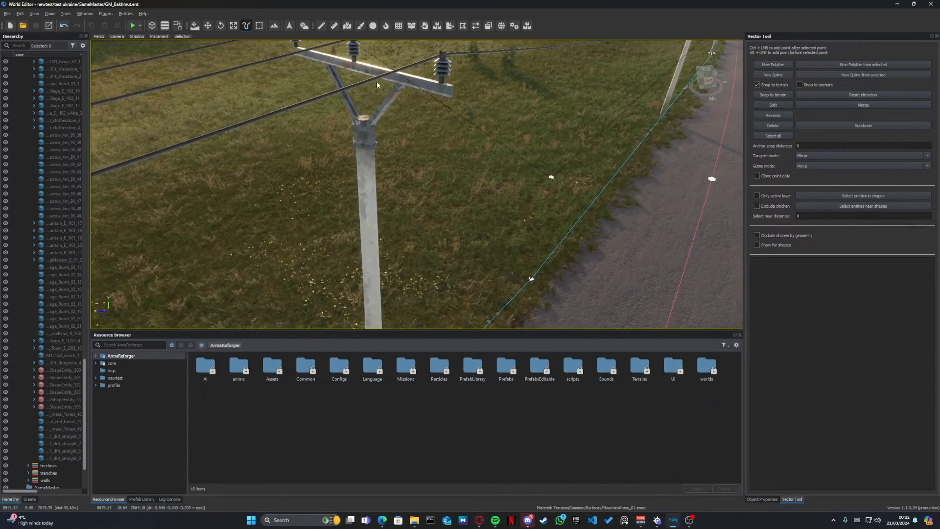
{"action": "right_click_drag", "start_coordinate": [373, 135], "coordinate": [362, 159]}
{"action": "key", "text": "d"}
{"action": "key", "text": "a"}
{"action": "key", "text": "s"}
{"action": "right_click_drag", "start_coordinate": [479, 181], "coordinate": [369, 189]}
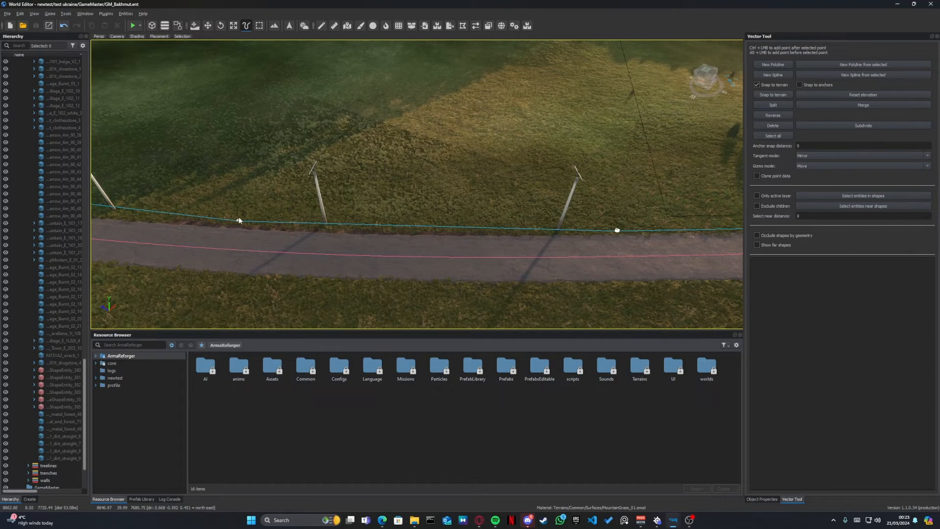
- Examine from higher up how the power line spline follows the road past the fields to the forest
{"action": "key", "text": "d"}
{"action": "right_click_drag", "start_coordinate": [302, 202], "coordinate": [470, 164]}
{"action": "key", "text": "w"}
{"action": "key", "text": "w"}
{"action": "right_click_drag", "start_coordinate": [314, 147], "coordinate": [342, 156]}
{"action": "key", "text": "s"}
{"action": "key", "text": "a"}
{"action": "right_click_drag", "start_coordinate": [441, 160], "coordinate": [206, 166]}
{"action": "key", "text": "w"}
{"action": "key", "text": "a"}
{"action": "right_click_drag", "start_coordinate": [515, 184], "coordinate": [478, 175]}
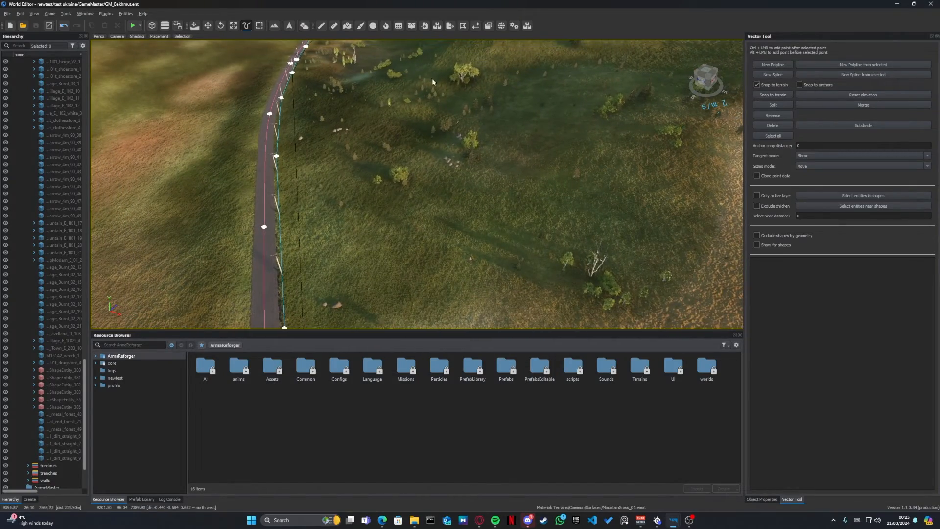
{"action": "right_click_drag", "start_coordinate": [433, 82], "coordinate": [369, 185]}
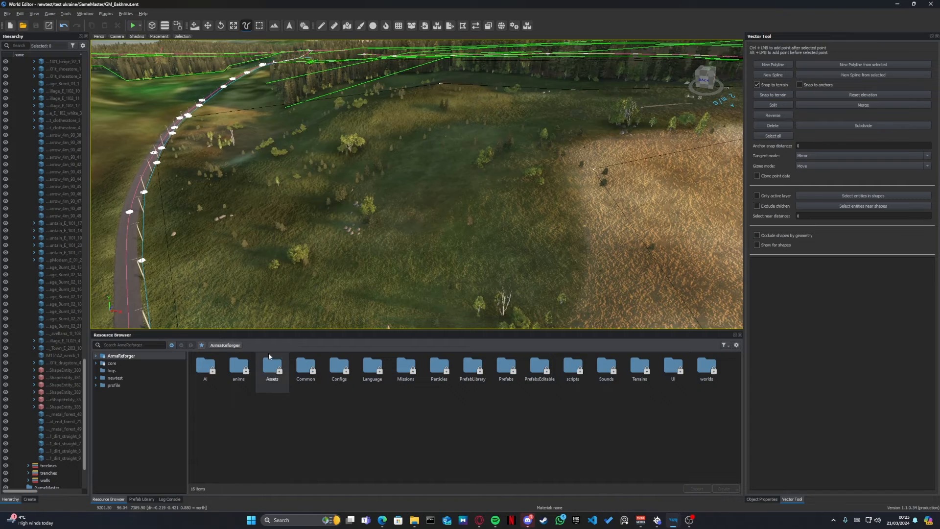
- Open the PrefabLibrary Generators folder and select the generated vegetation shape and one of its plants near the crop field
{"action": "double_click", "coordinate": [474, 369]}
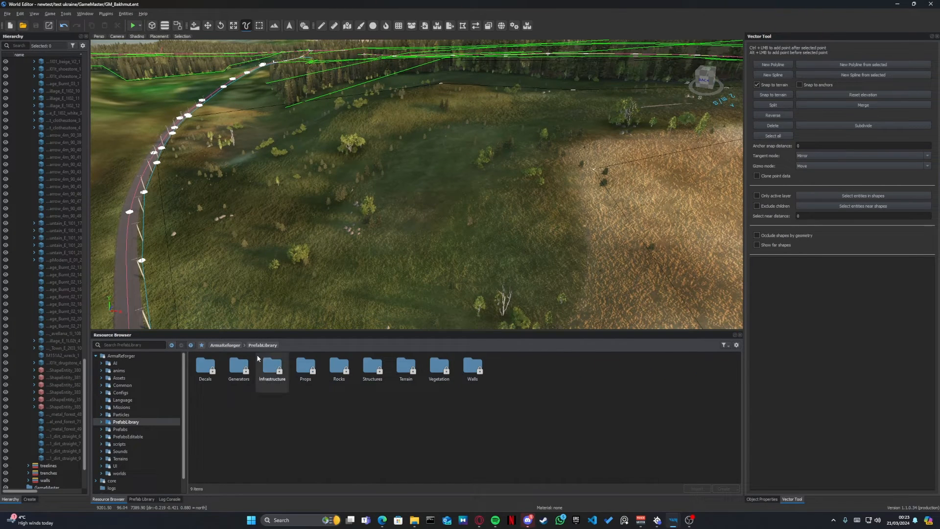
{"action": "double_click", "coordinate": [239, 368]}
{"action": "left_click", "coordinate": [207, 378]}
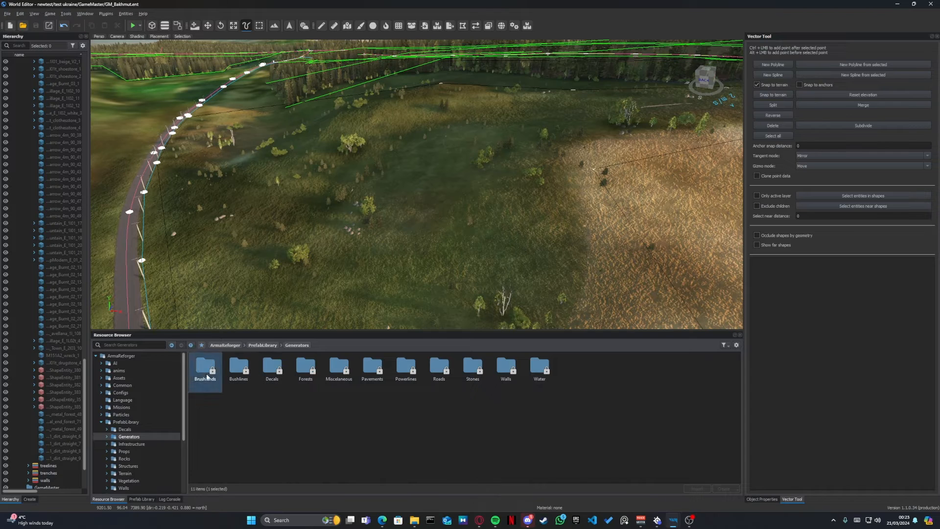
{"action": "right_click_drag", "start_coordinate": [453, 185], "coordinate": [463, 202]}
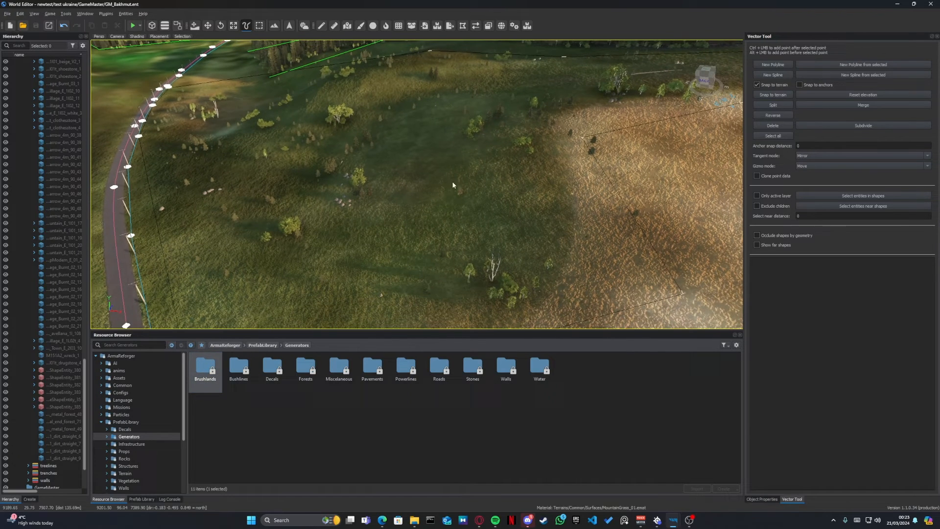
{"action": "left_click", "coordinate": [584, 142]}
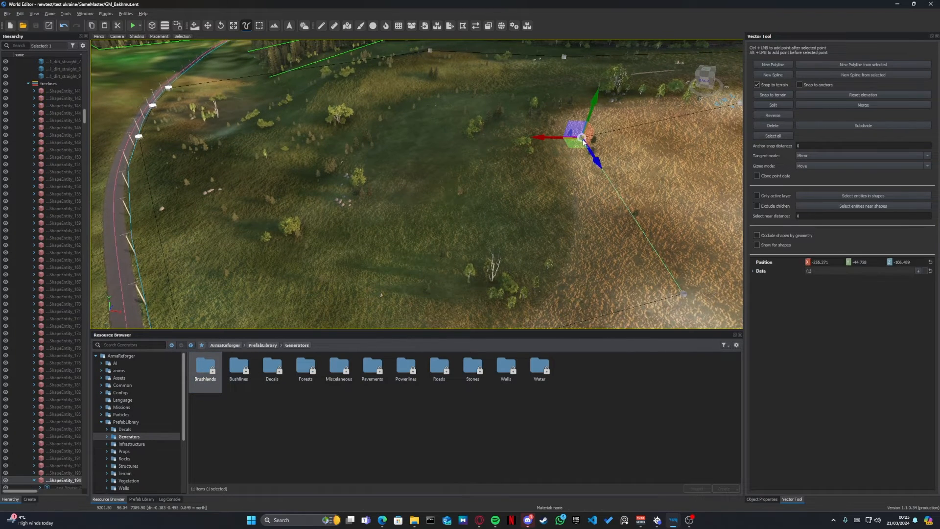
{"action": "left_click", "coordinate": [492, 186]}
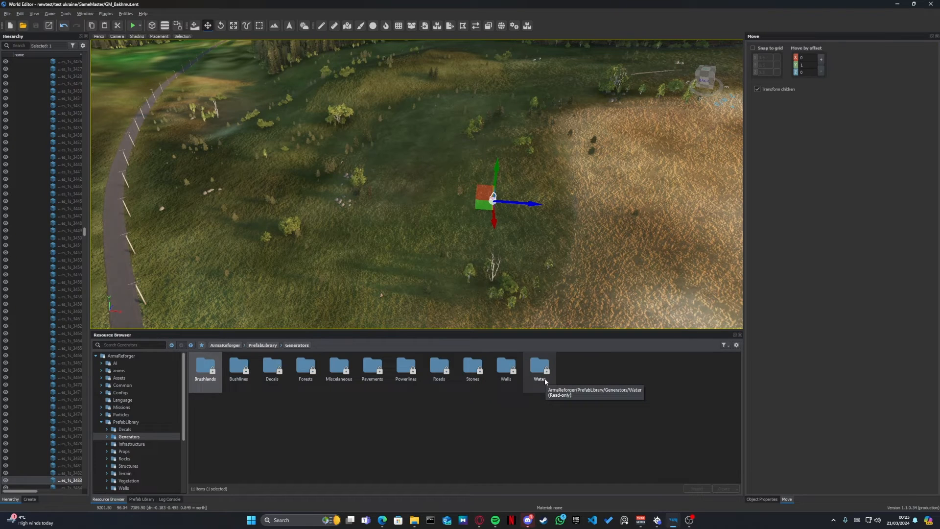
- Activate the Vector tool over the river in the forest and select a point on the river's spline
{"action": "left_click", "coordinate": [412, 151]}
{"action": "right_click_drag", "start_coordinate": [413, 151], "coordinate": [677, 239]}
{"action": "key", "text": "w"}
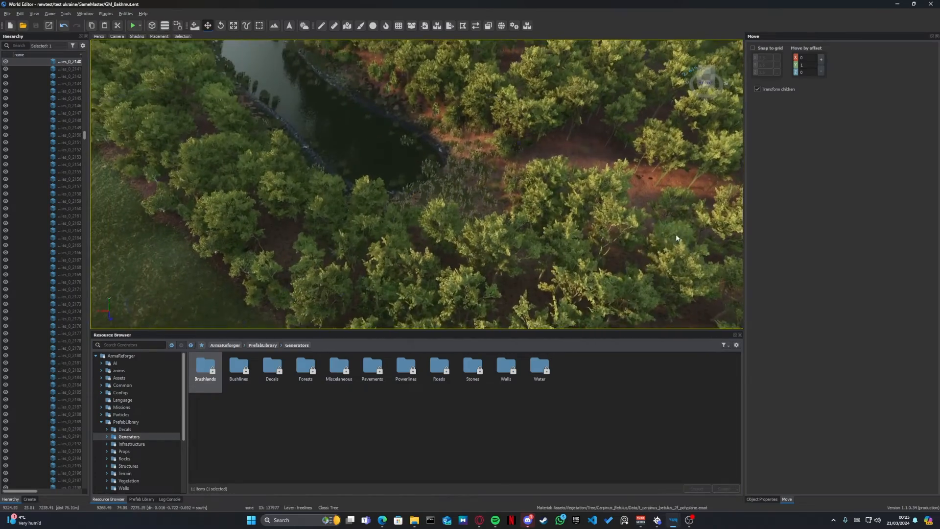
{"action": "key", "text": "v"}
{"action": "right_click_drag", "start_coordinate": [418, 151], "coordinate": [422, 172]}
{"action": "left_click", "coordinate": [441, 180]}
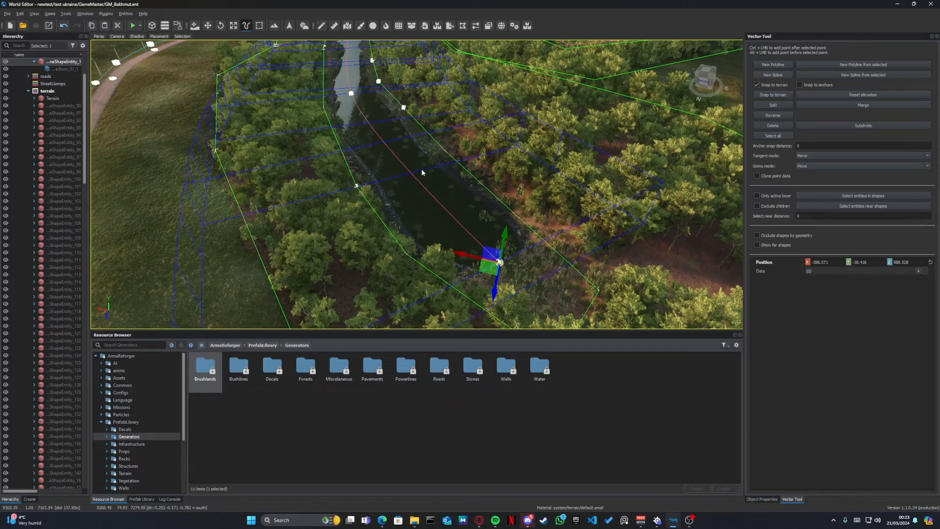
- Examine the river spline and the surrounding forest outlines, continuing to the paved road beside the fenced village houses
{"action": "key", "text": "a"}
{"action": "right_click_drag", "start_coordinate": [421, 172], "coordinate": [323, 166]}
{"action": "key", "text": "w"}
{"action": "left_click", "coordinate": [321, 144]}
{"action": "key", "text": "w"}
{"action": "key", "text": "a"}
{"action": "key", "text": "w"}
{"action": "key", "text": "d"}
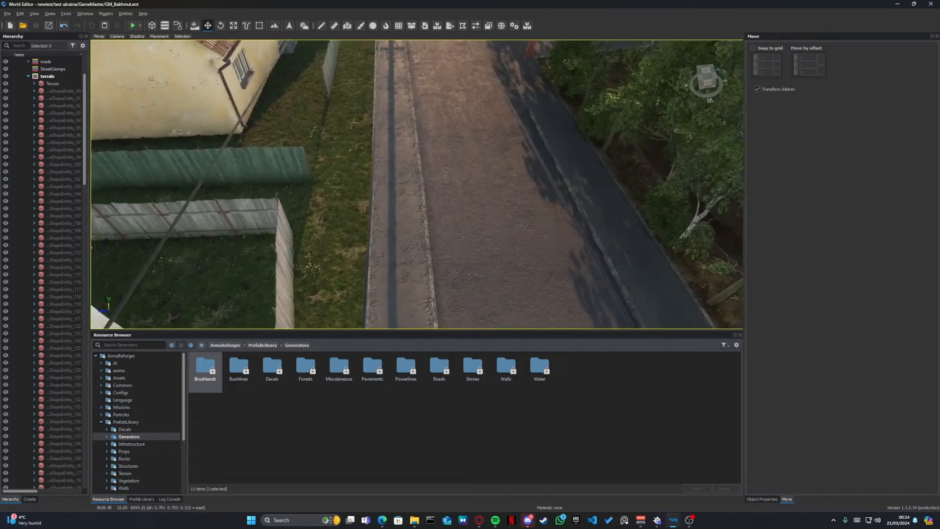
- Activate the Vector tool over the village road and examine the road, its pavement and the fences alongside
{"action": "key", "text": "v"}
{"action": "key", "text": "d"}
{"action": "right_click_drag", "start_coordinate": [399, 233], "coordinate": [317, 223]}
{"action": "key", "text": "w"}
{"action": "left_click", "coordinate": [663, 89]}
{"action": "key", "text": "e"}
{"action": "key", "text": "w"}
{"action": "left_click", "coordinate": [319, 135]}
{"action": "key", "text": "w"}
- Examine from above the trench lines running through the brown and green fields beside the damaged forest
{"action": "key", "text": "e"}
{"action": "key", "text": "w"}
{"action": "key", "text": "w"}
{"action": "key", "text": "w"}
{"action": "key", "text": "w"}
{"action": "key", "text": "w"}
{"action": "key", "text": "w"}
{"action": "key", "text": "d"}
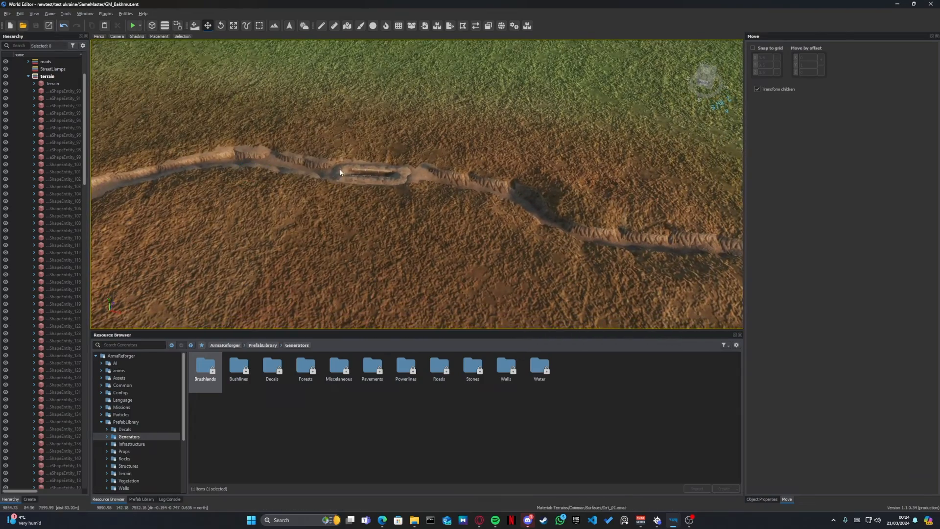
{"action": "right_click_drag", "start_coordinate": [367, 177], "coordinate": [392, 159]}
{"action": "key", "text": "d"}
{"action": "right_click_drag", "start_coordinate": [377, 120], "coordinate": [261, 149]}
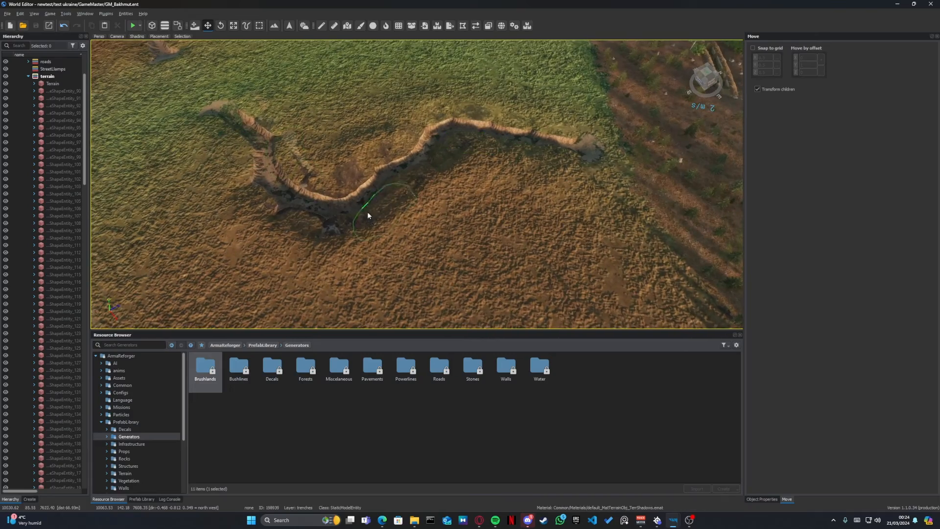
{"action": "right_click_drag", "start_coordinate": [527, 139], "coordinate": [574, 126]}
{"action": "key", "text": "q"}
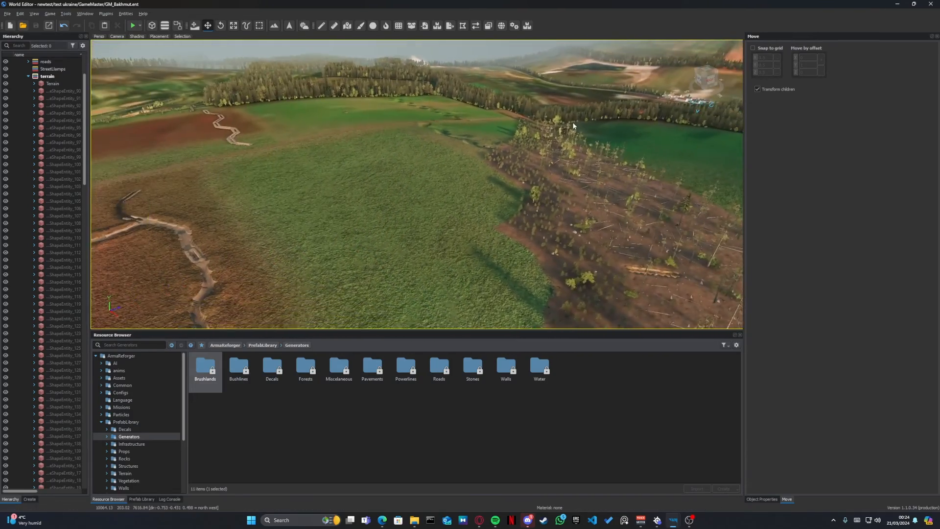